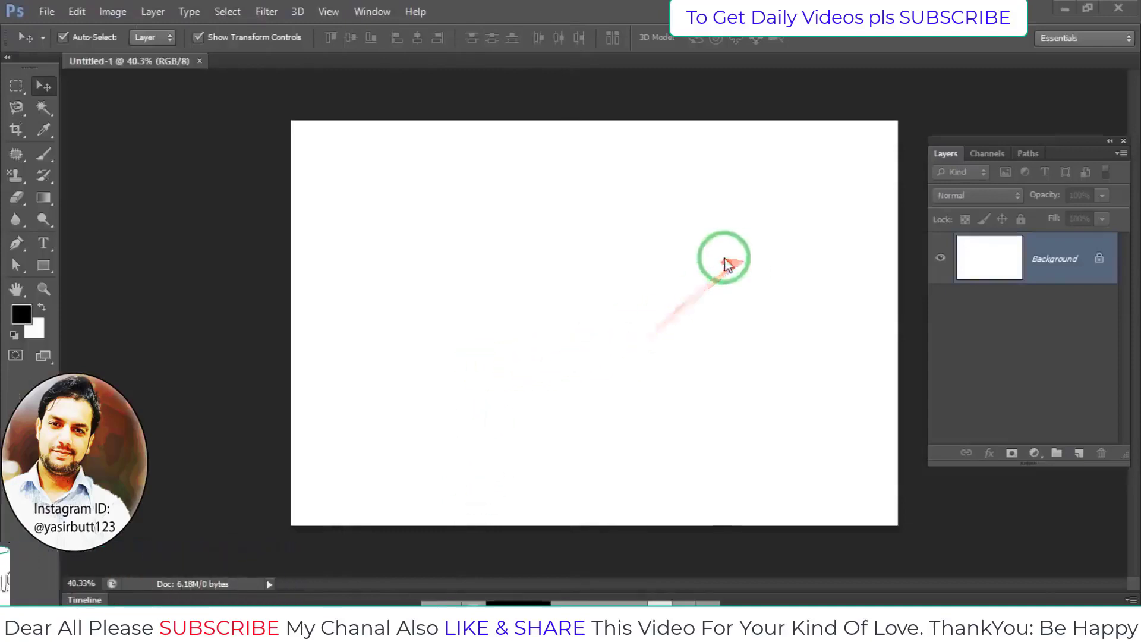
Reposition the floating Layers panel and keep it shown.
left_click_drag(1072, 153, 940, 157)
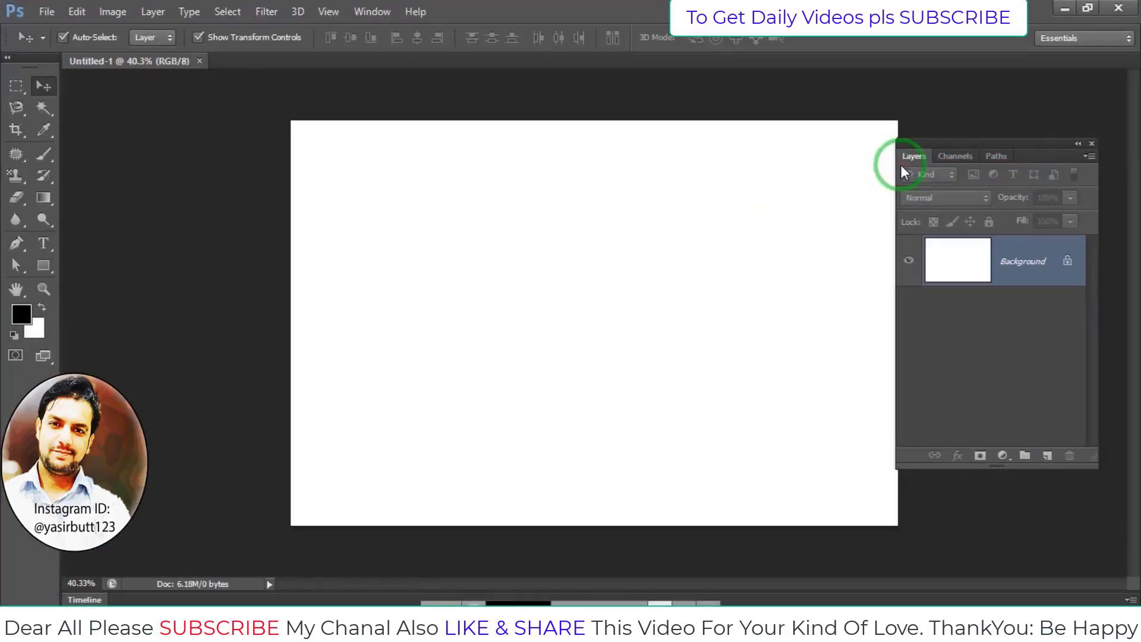
key("F7")
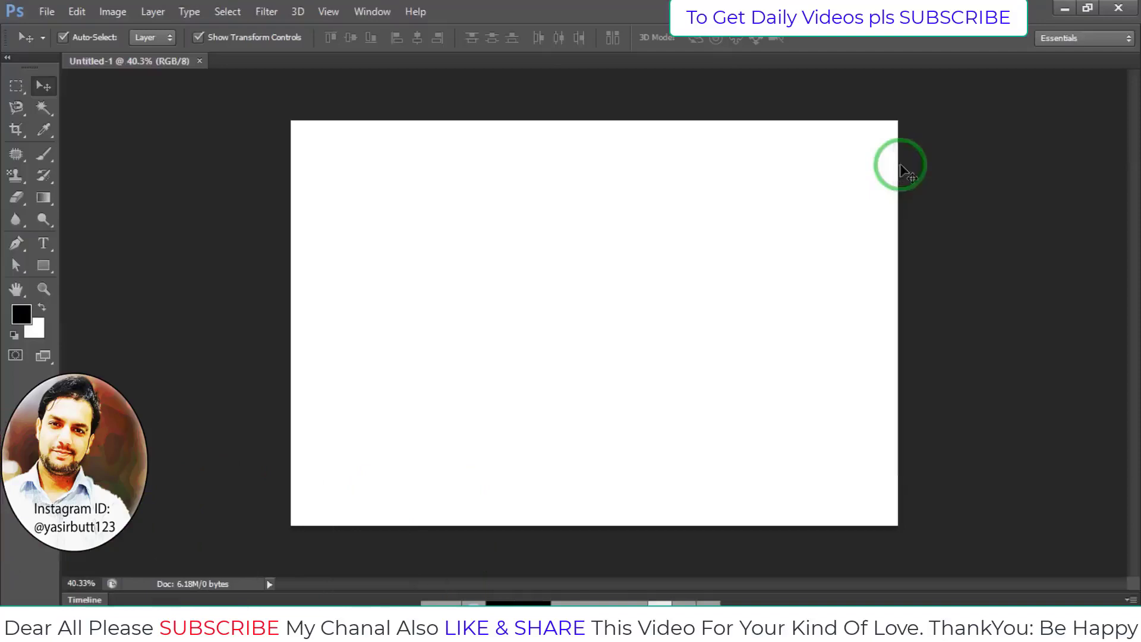
key("F7")
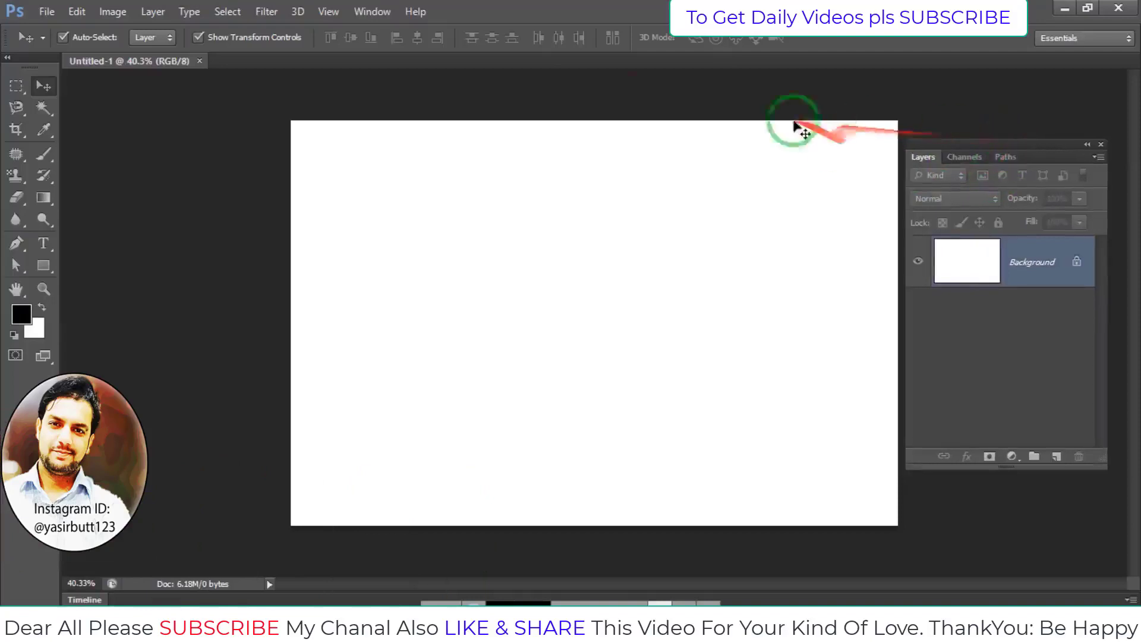
left_click(365, 11)
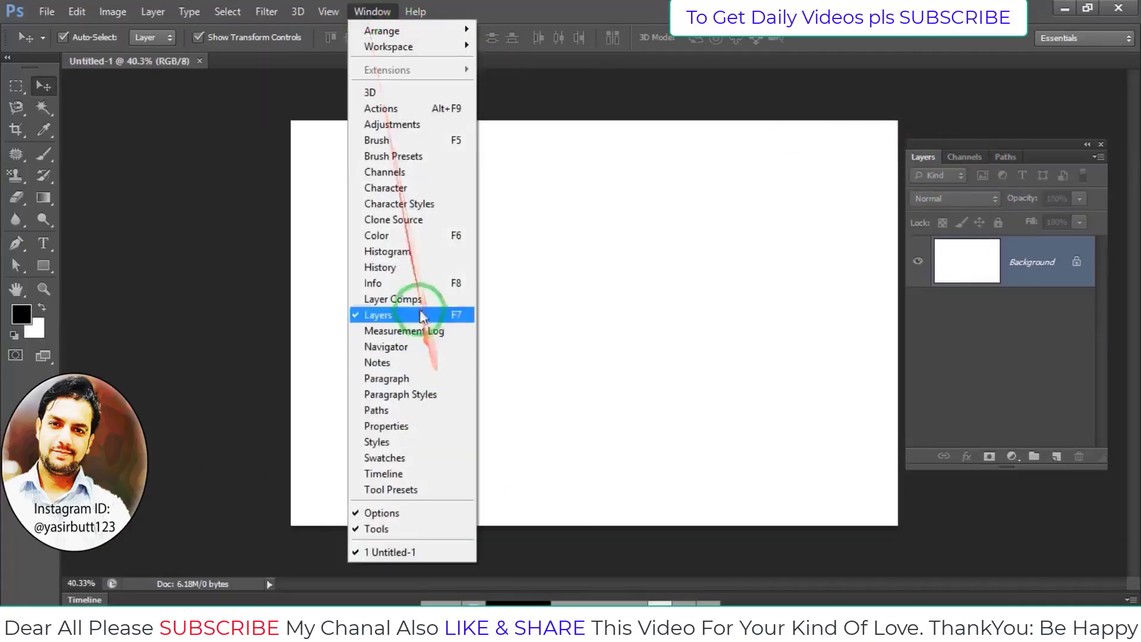
left_click(466, 315)
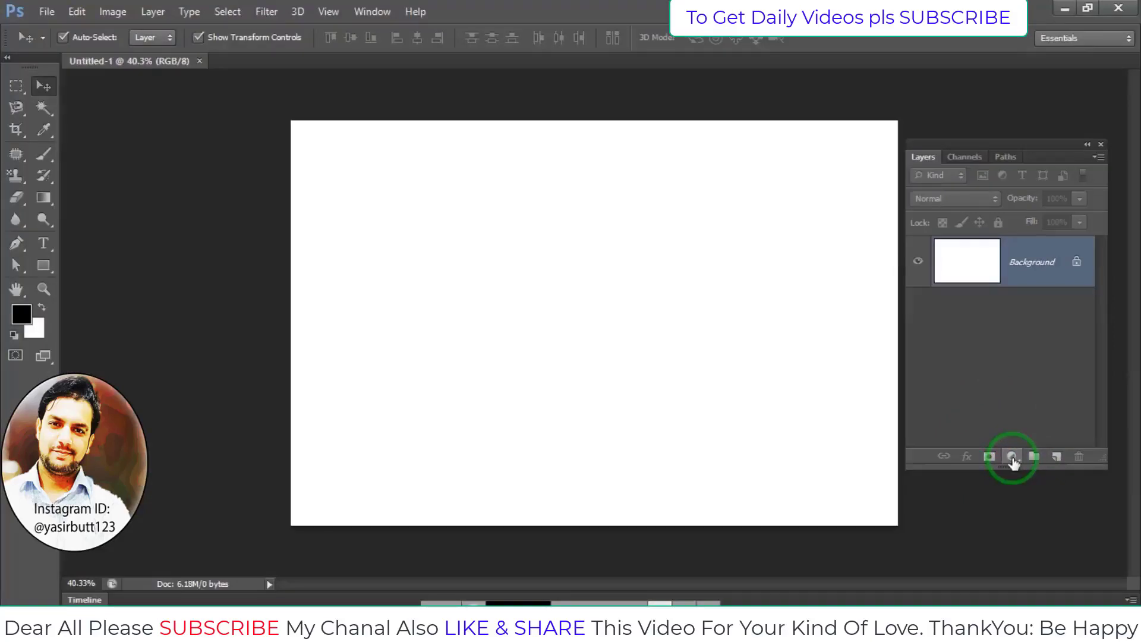
Add a Solid Color fill layer in cyan 1cf2ef above Background.
left_click(1013, 457)
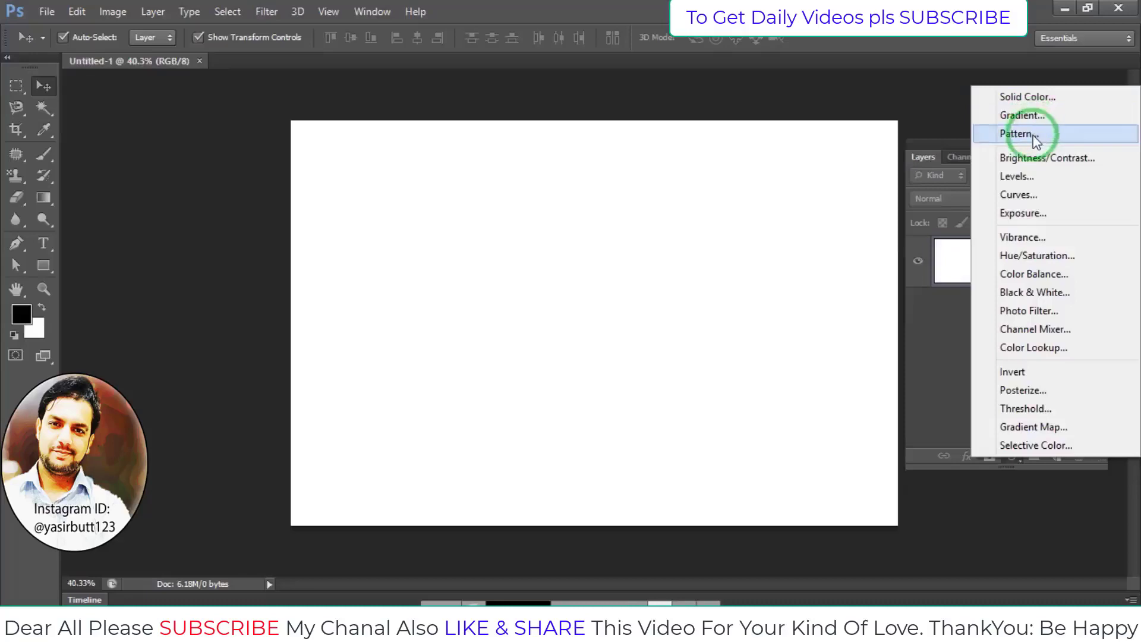
left_click(1037, 101)
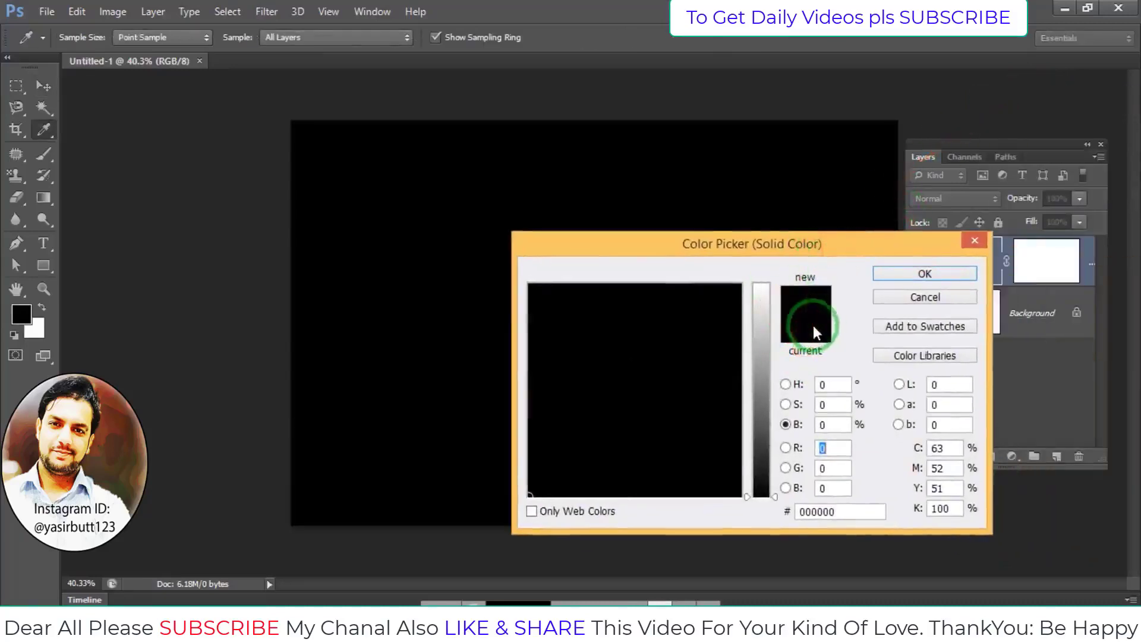
left_click(764, 296)
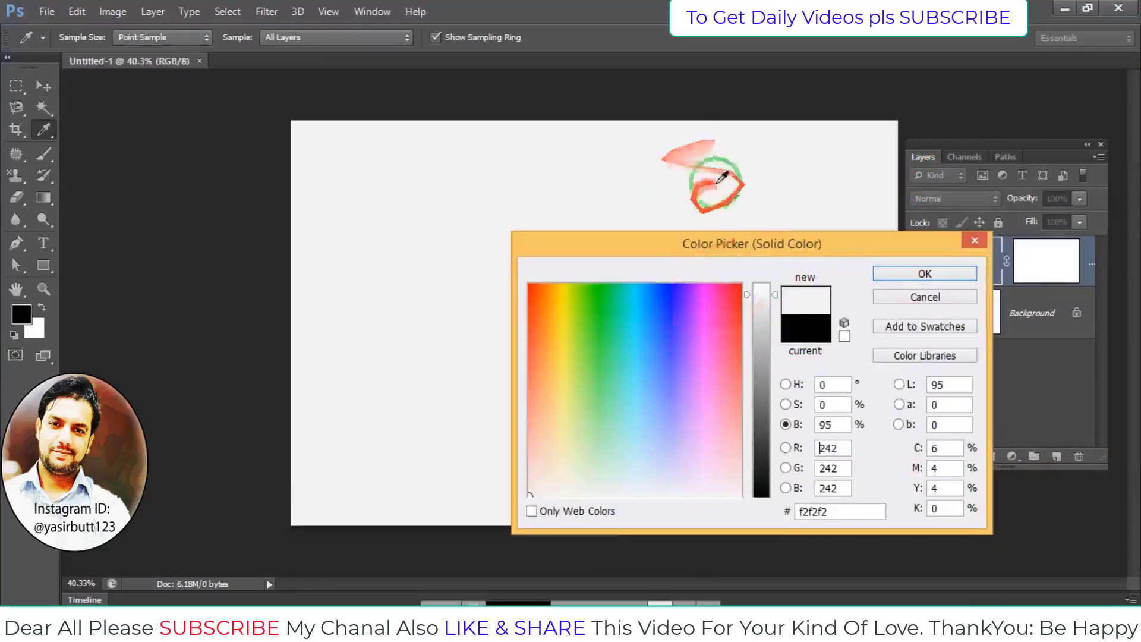
left_click(738, 296)
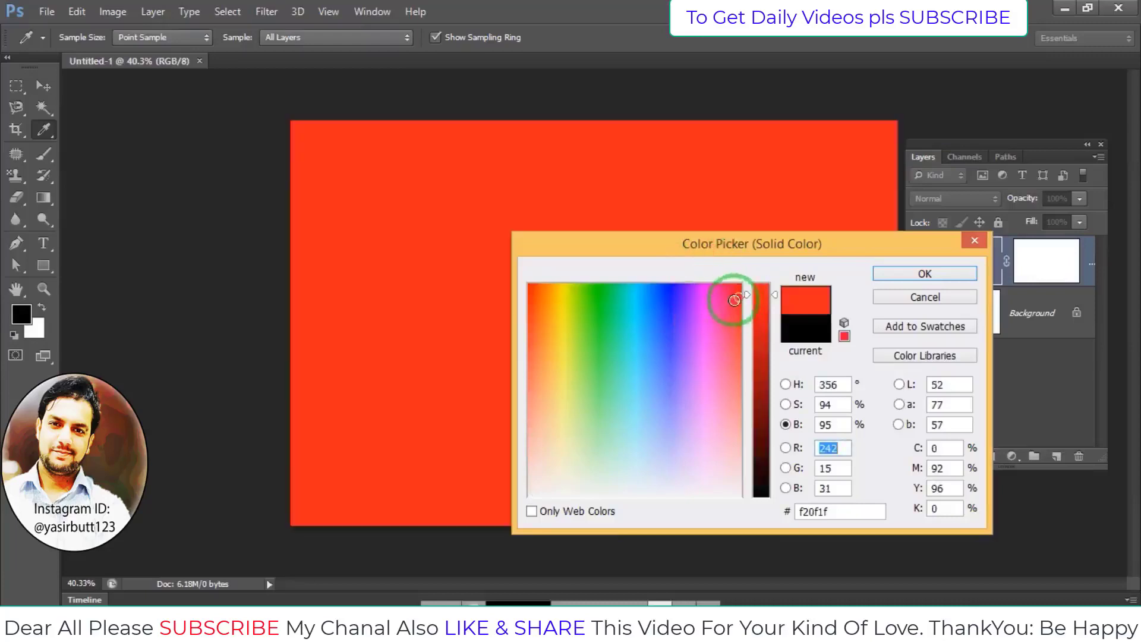
left_click(713, 303)
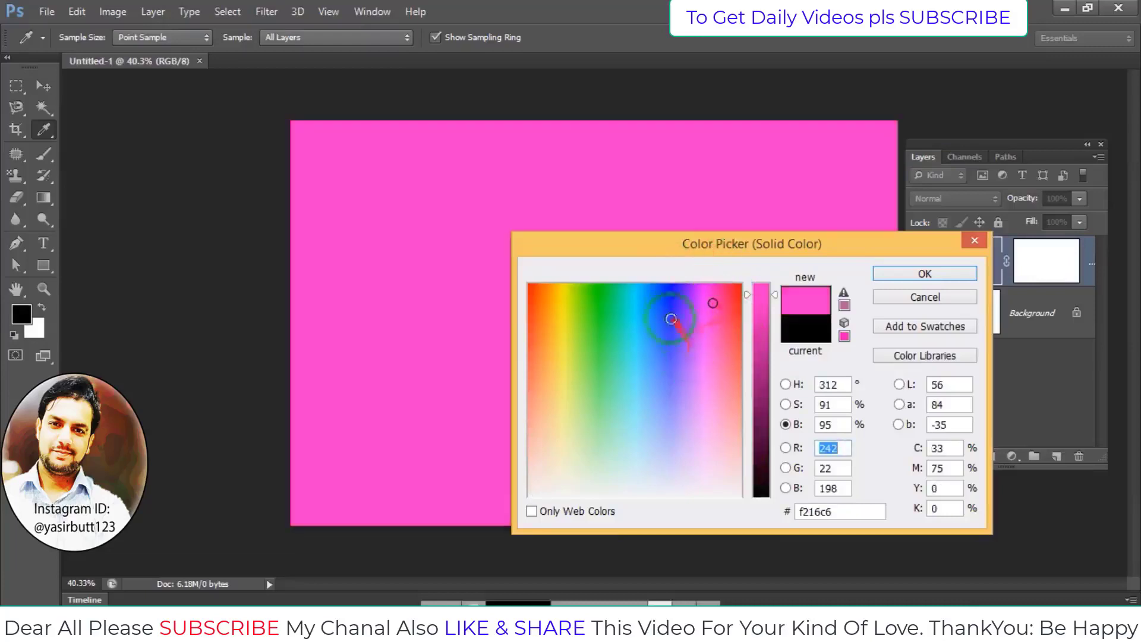
left_click(672, 292)
left_click(635, 308)
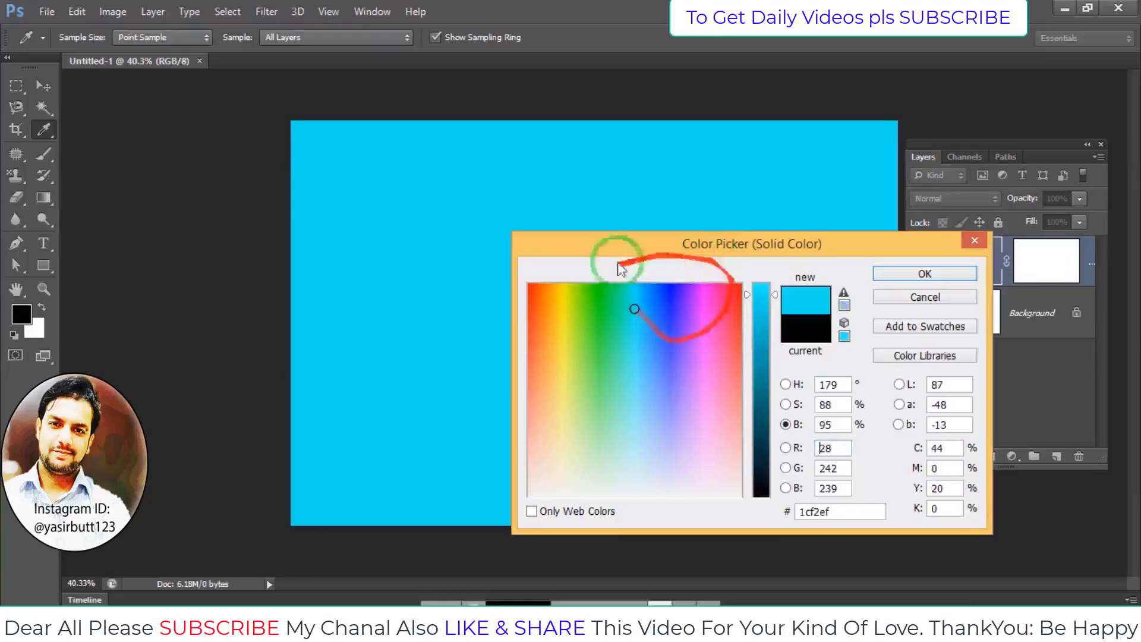
left_click(921, 274)
key("v")
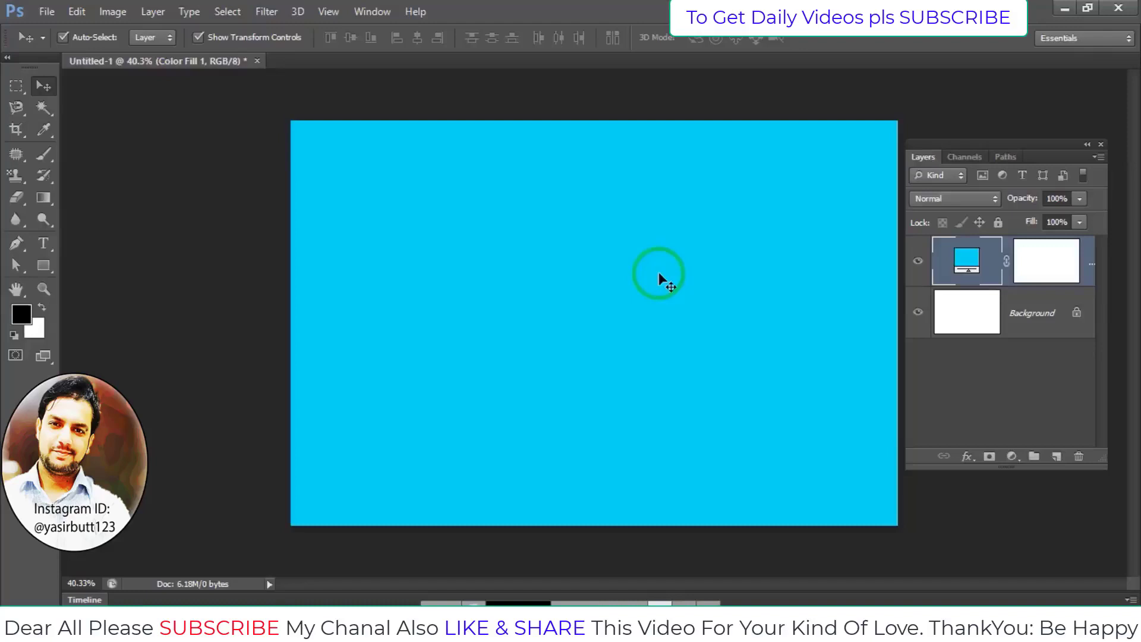
left_click(1042, 269)
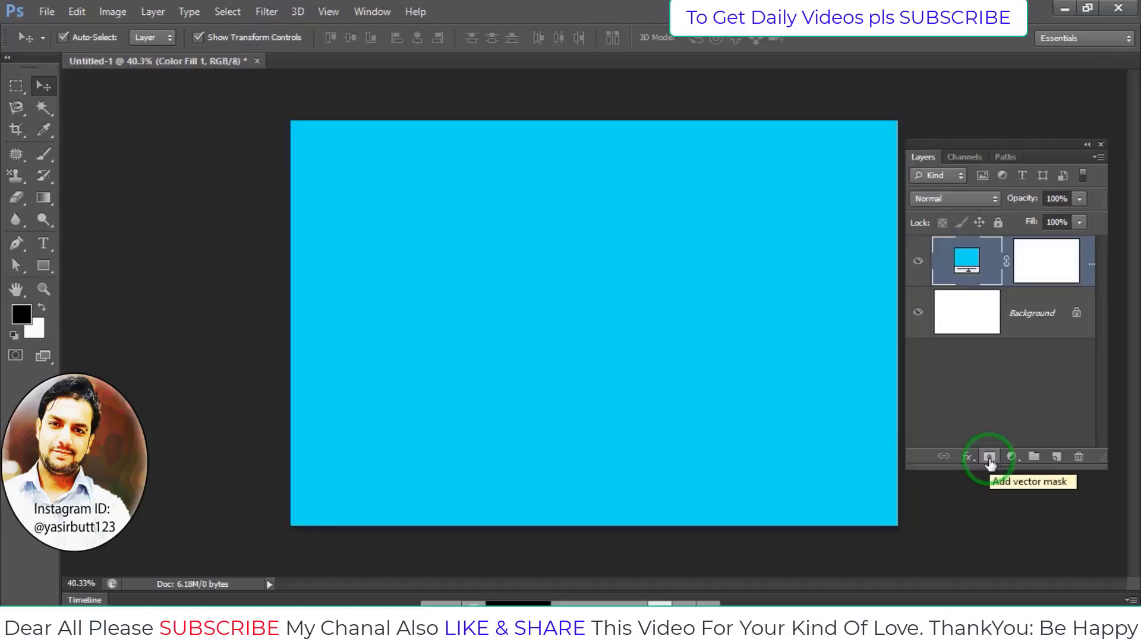
left_click(1061, 267, "shift")
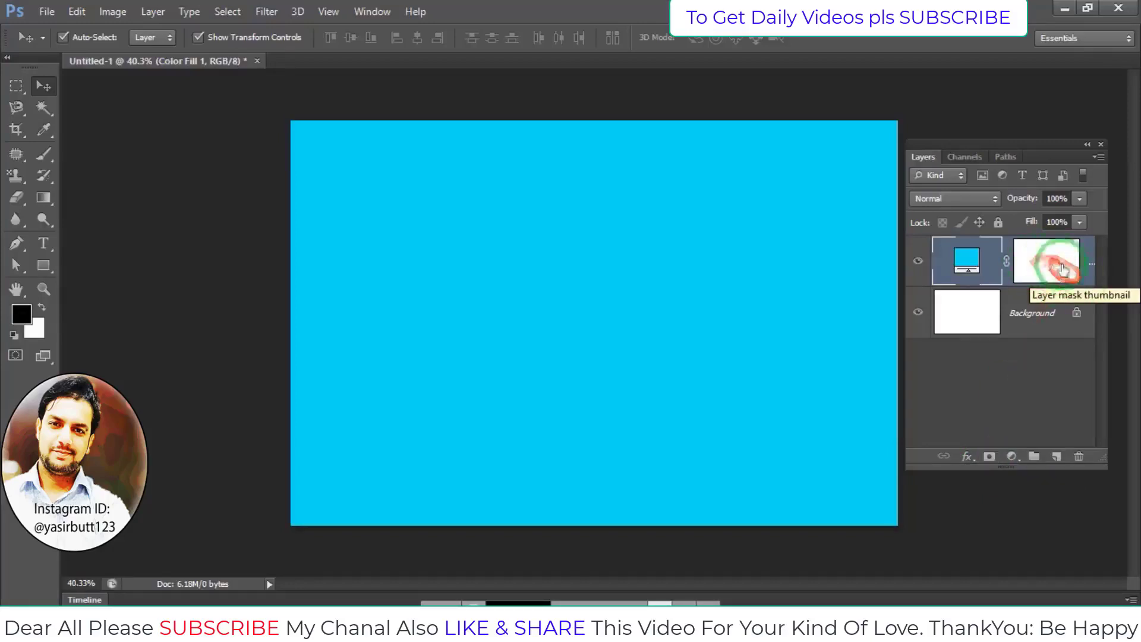
left_click(1046, 265, "shift")
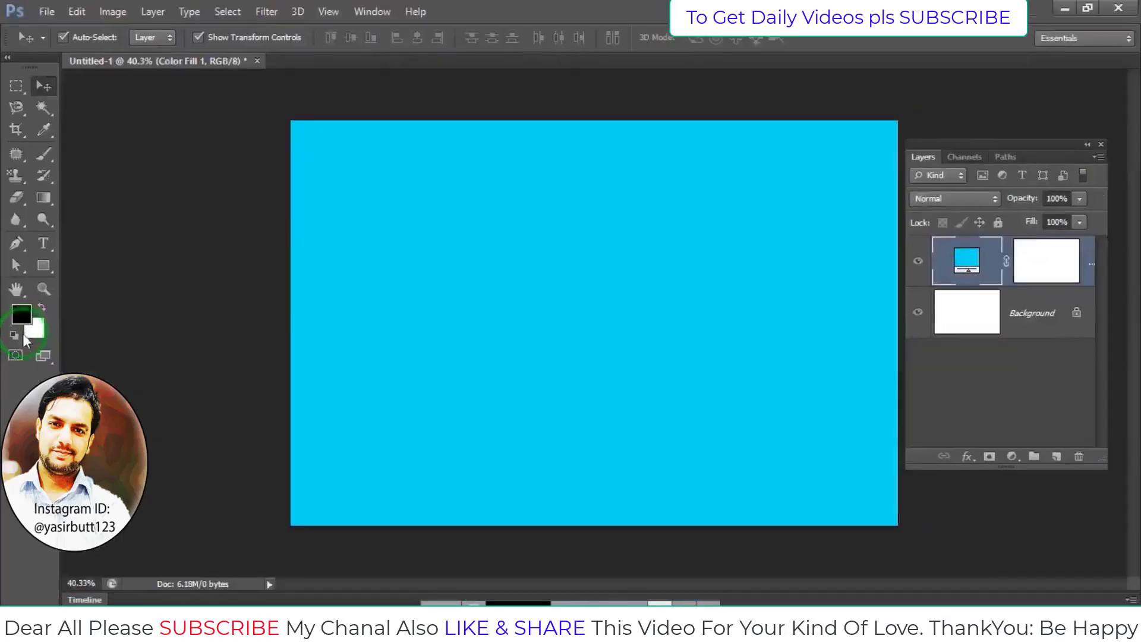
Select the standard Brush, target the Color Fill 1 mask, and set size to 329 px.
key("b")
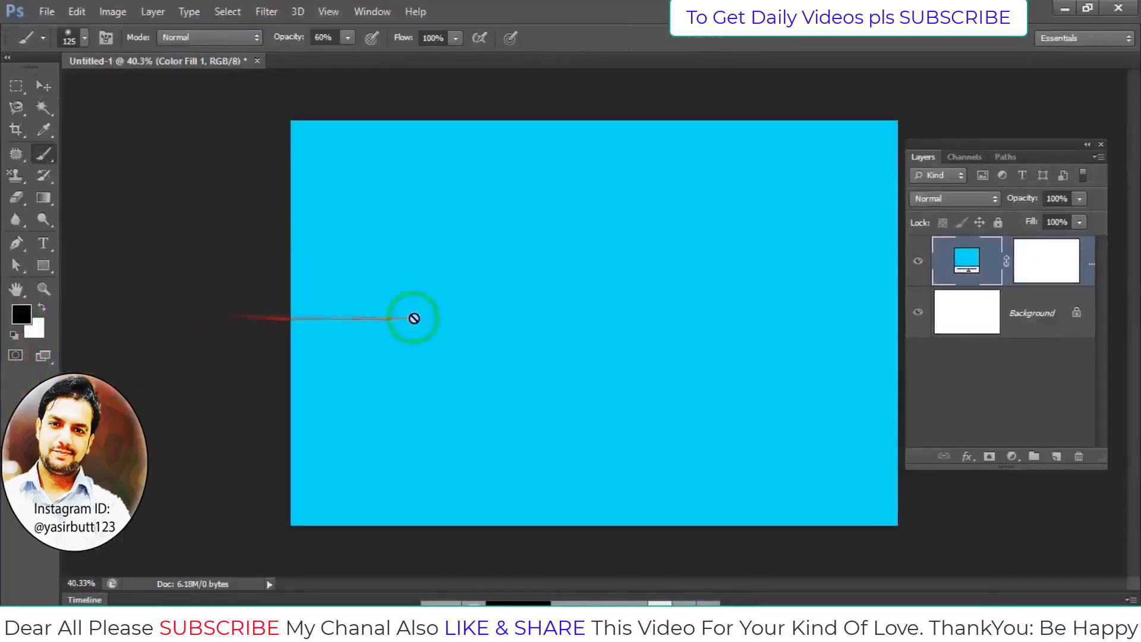
right_click(47, 158)
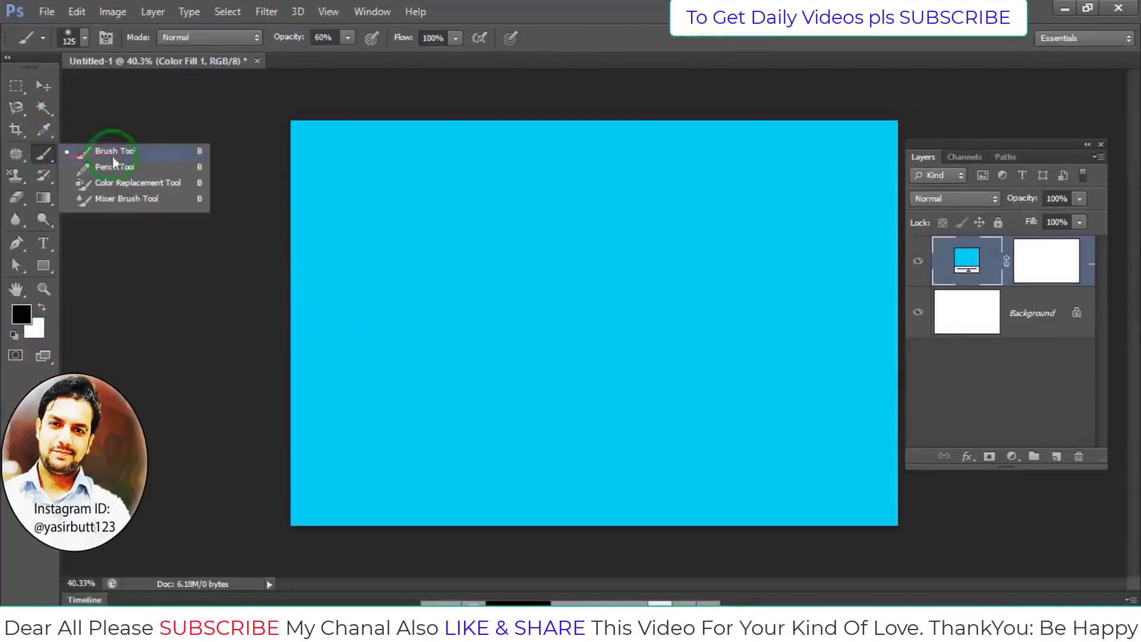
left_click(120, 154)
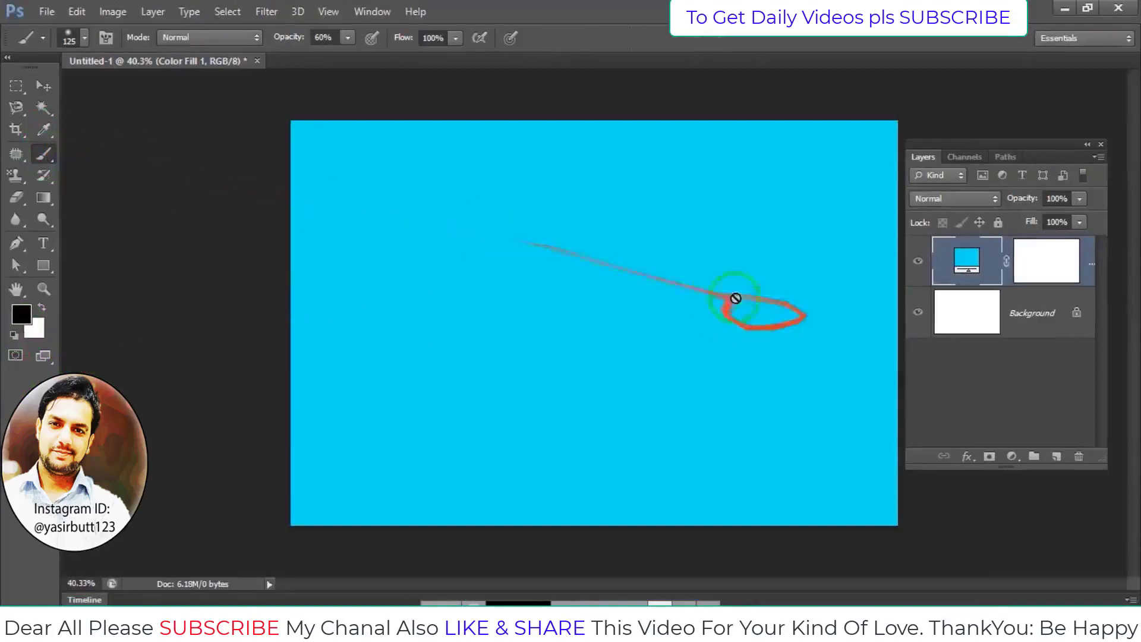
left_click(1050, 269)
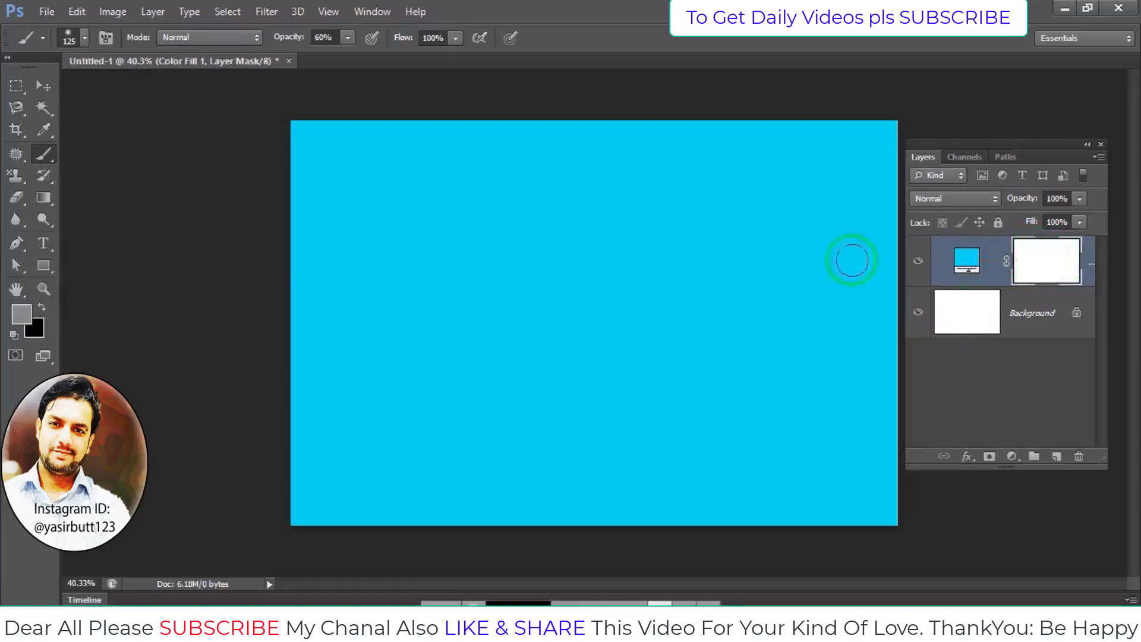
left_click_drag(791, 268, 616, 223)
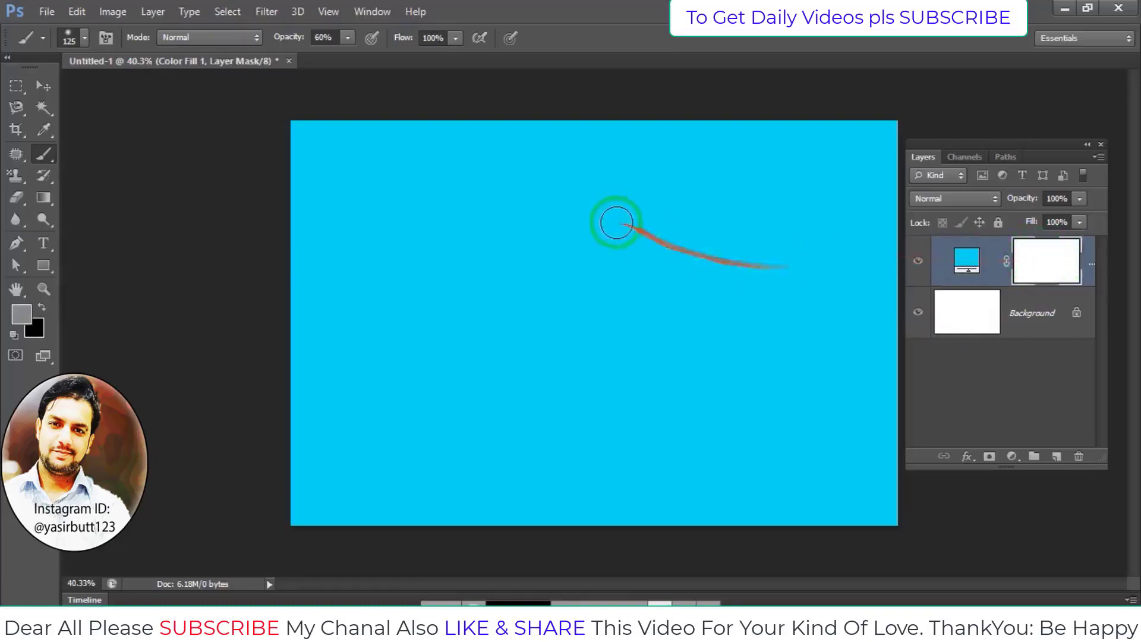
right_click(616, 223)
left_click_drag(733, 264, 770, 266)
left_click(593, 165)
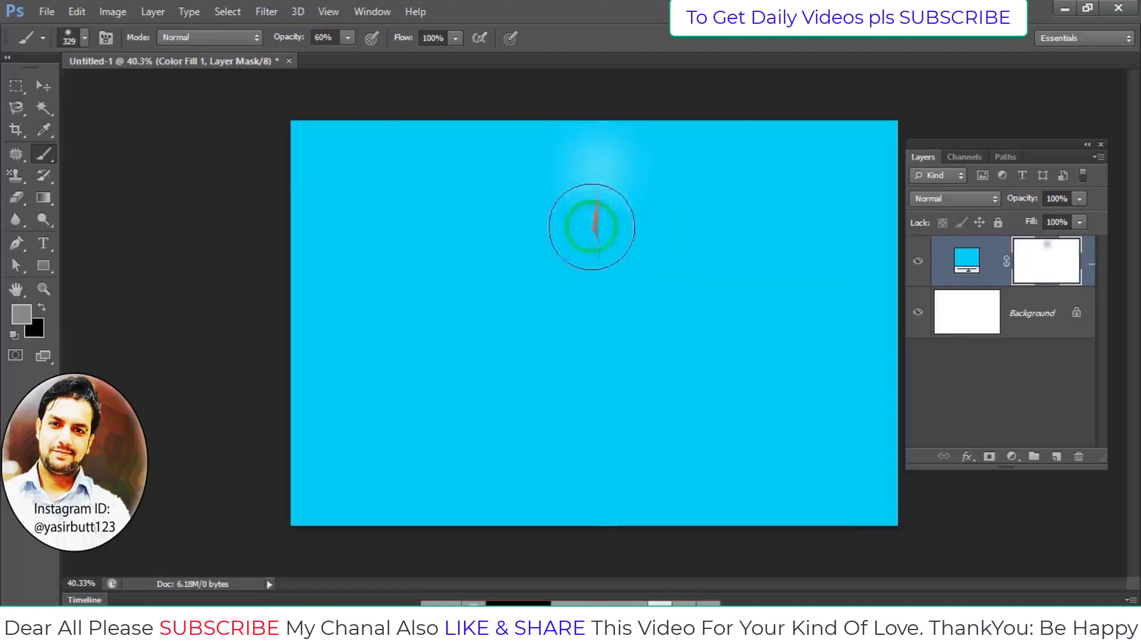
Paint soft black strokes into the mask, undoing the unwanted diagonal stroke.
left_click(23, 326)
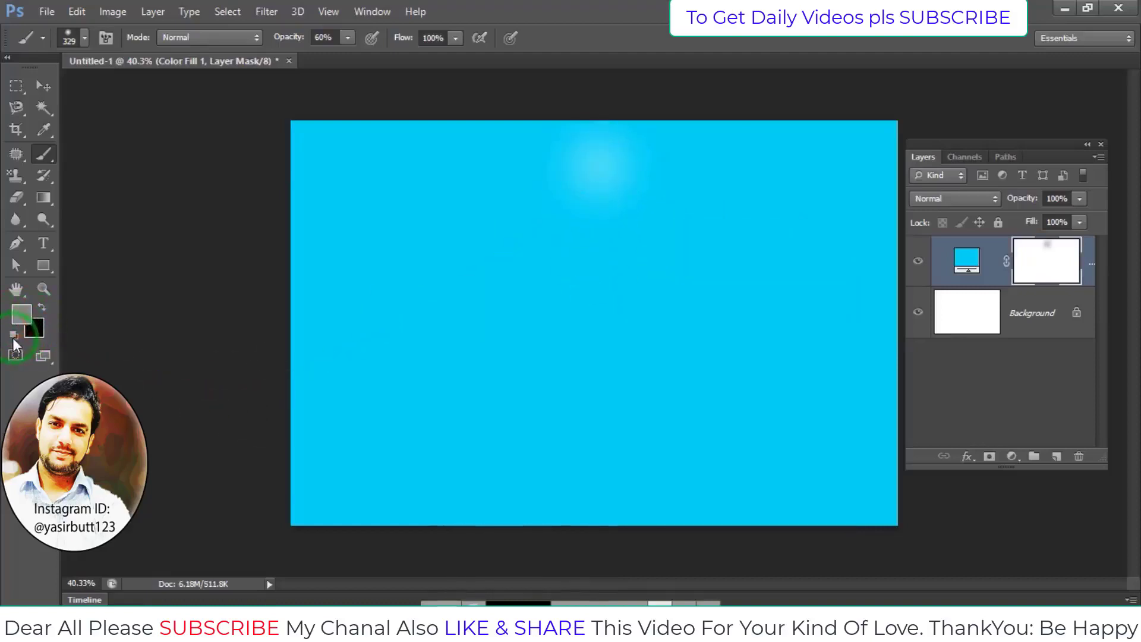
left_click(42, 307)
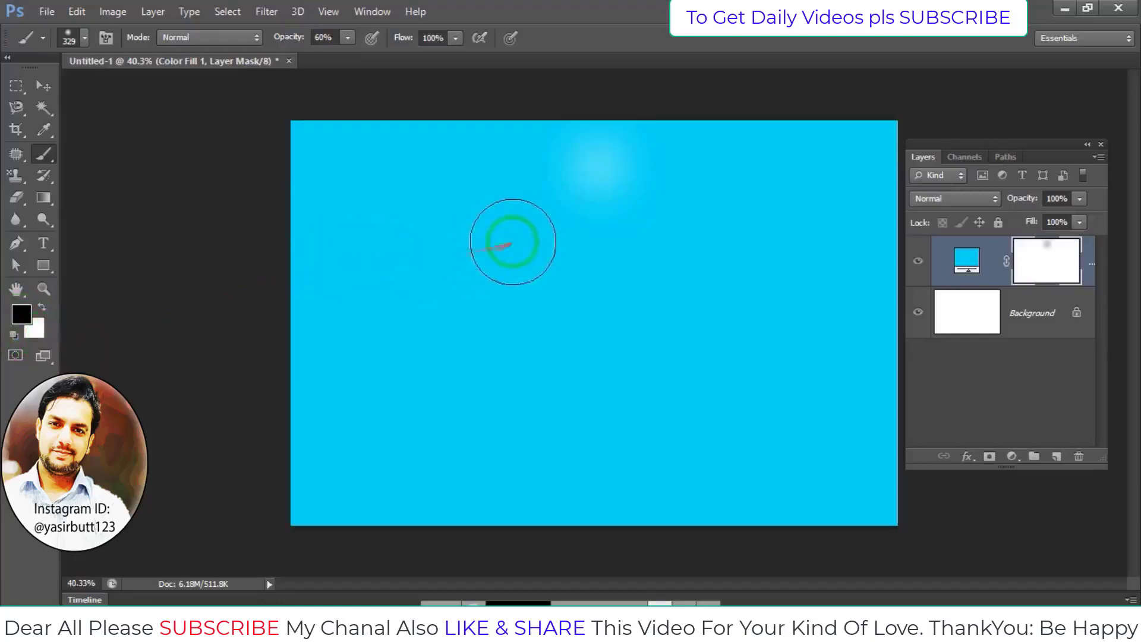
mouse_move(497, 164)
left_mouse_down()
mouse_move(484, 154)
mouse_move(578, 293)
mouse_move(565, 275)
mouse_move(578, 313)
left_mouse_up()
left_click_drag(555, 283, 540, 257)
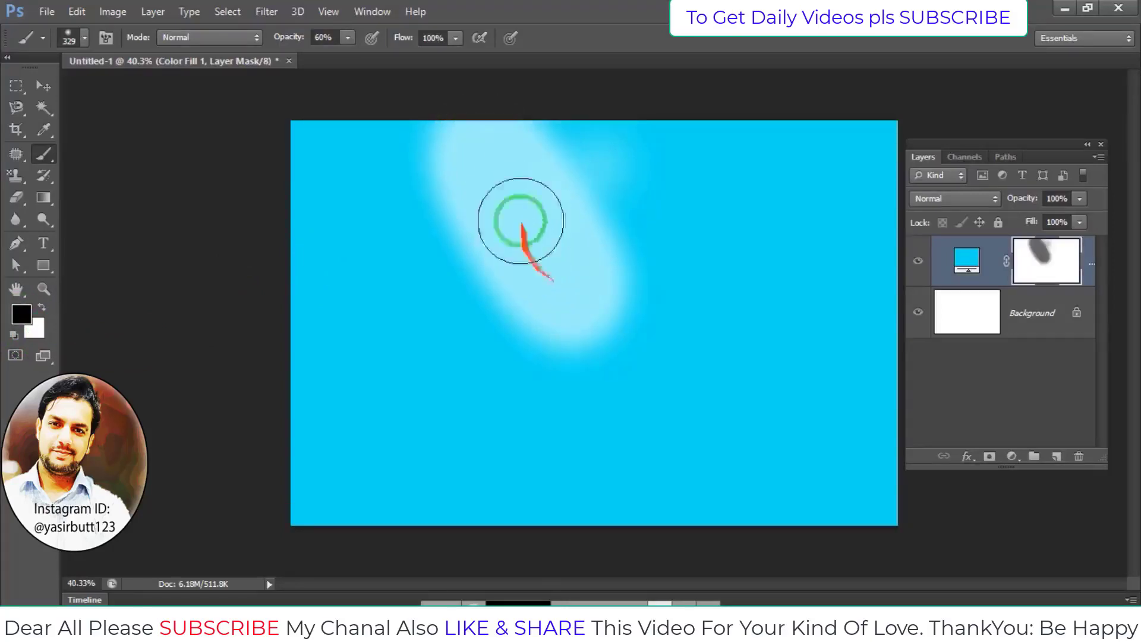
key("ctrl+z")
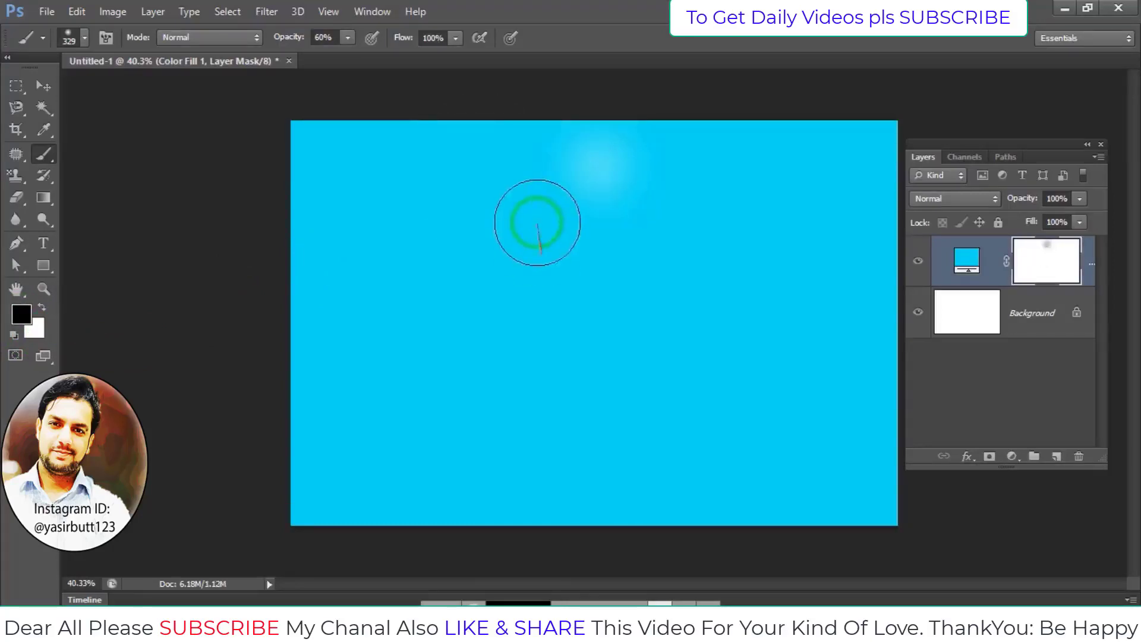
right_click(535, 224)
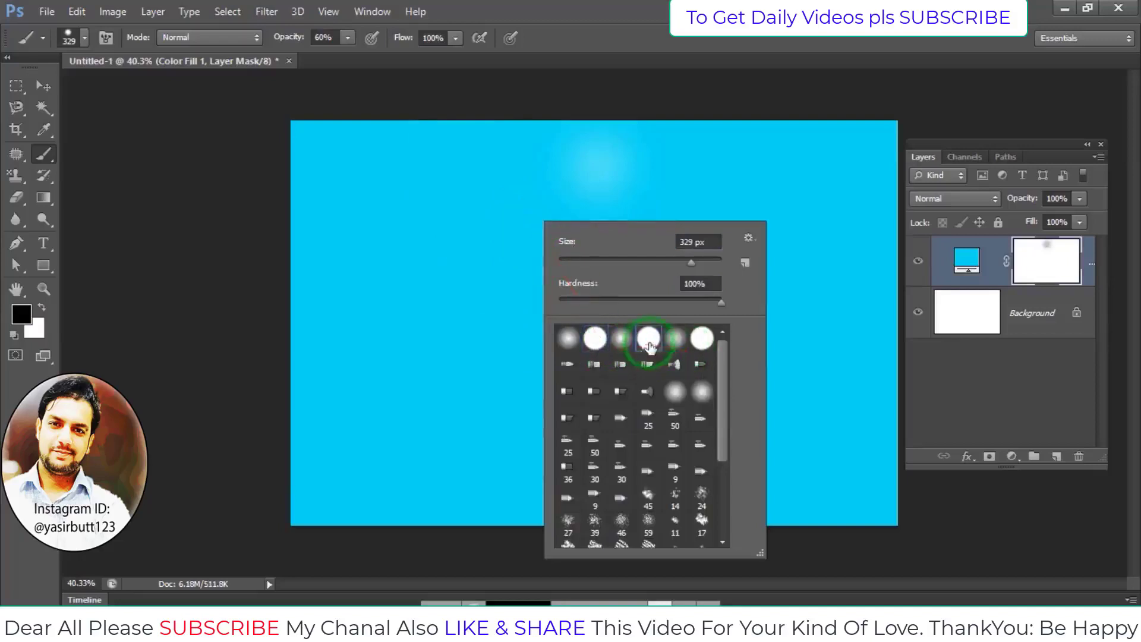
Paint a black Z shape into the mask with a 250 px hard round brush.
left_click(423, 174)
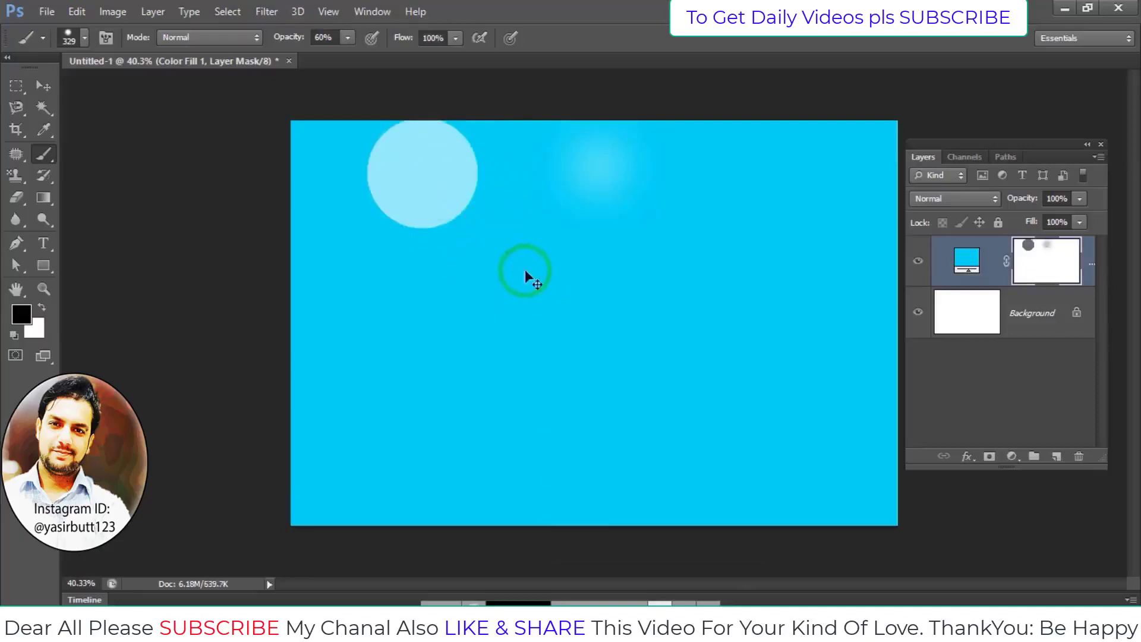
key("ctrl+z")
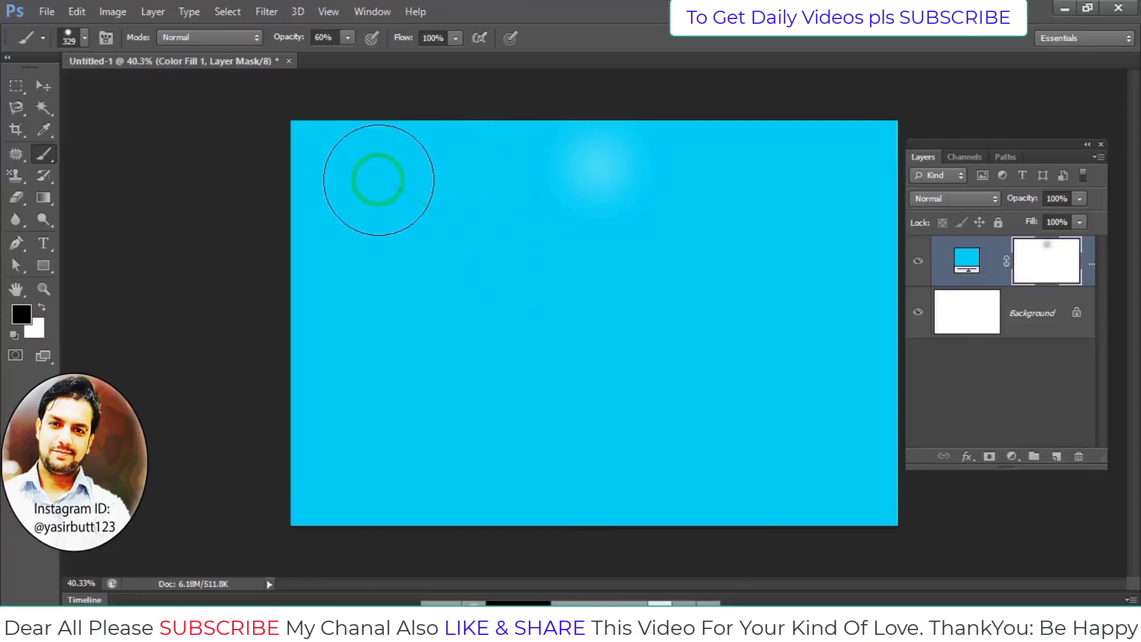
key("bracketleft")
key("bracketleft")
mouse_move(389, 173)
left_mouse_down()
mouse_move(460, 330)
mouse_move(594, 381)
mouse_move(743, 384)
mouse_move(759, 260)
mouse_move(844, 253)
mouse_move(849, 454)
mouse_move(493, 461)
mouse_move(376, 255)
mouse_move(357, 247)
mouse_move(339, 275)
mouse_move(468, 250)
mouse_move(395, 255)
mouse_move(480, 301)
mouse_move(543, 248)
mouse_move(122, 402)
left_mouse_up()
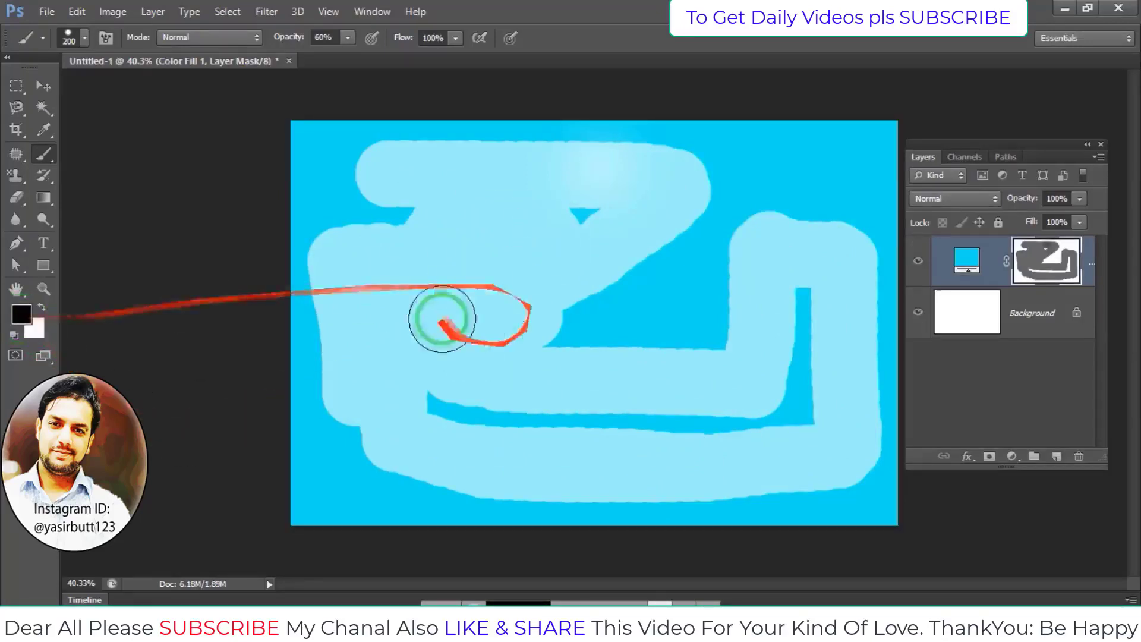
mouse_move(433, 326)
left_mouse_down()
mouse_move(613, 252)
mouse_move(573, 234)
mouse_move(601, 203)
mouse_move(569, 261)
mouse_move(571, 224)
mouse_move(632, 248)
mouse_move(537, 191)
mouse_move(574, 232)
mouse_move(682, 305)
mouse_move(1040, 265)
left_mouse_up()
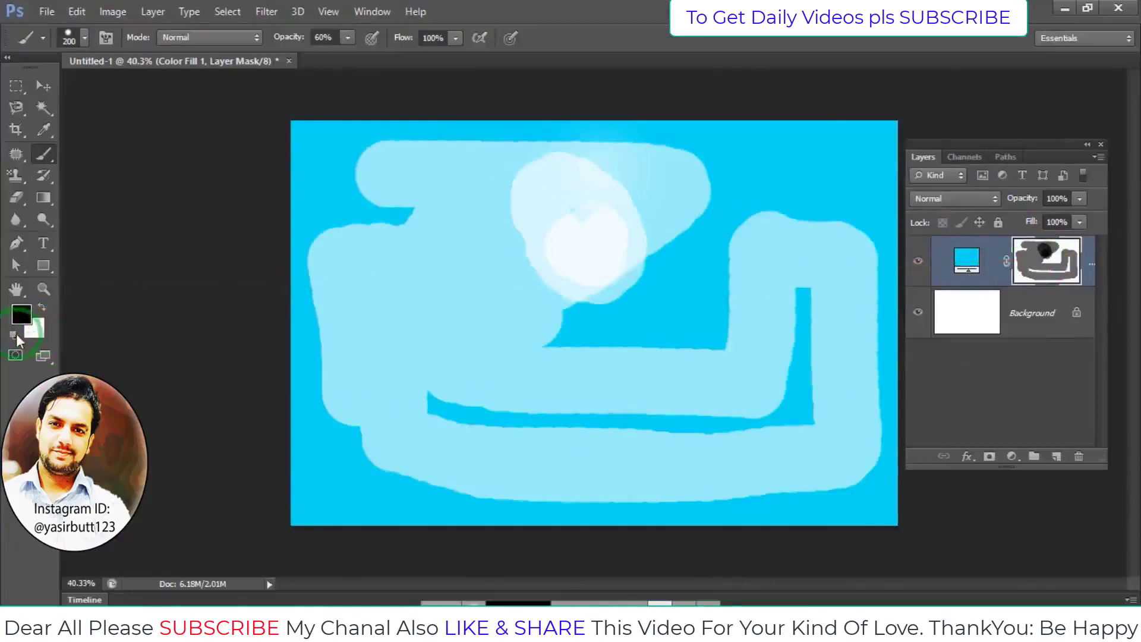
Paint white at 100% opacity over the mask to restore the cyan everywhere.
left_click(41, 309)
mouse_move(734, 178)
left_mouse_down()
mouse_move(501, 344)
mouse_move(561, 262)
mouse_move(566, 234)
mouse_move(488, 301)
mouse_move(438, 256)
mouse_move(387, 309)
left_mouse_up()
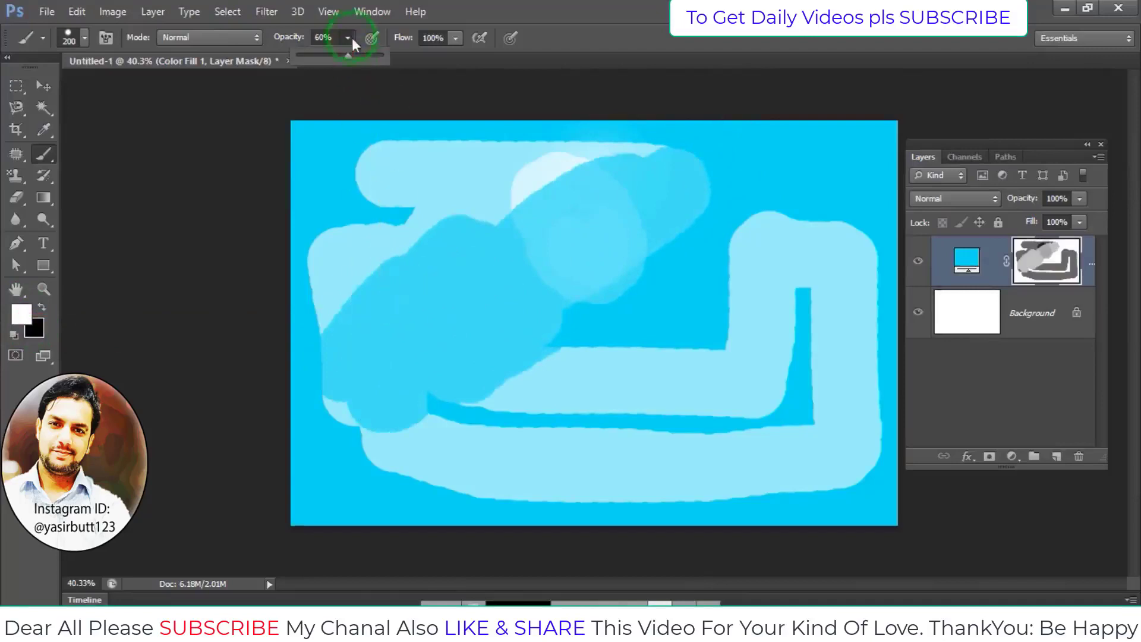
left_click_drag(352, 56, 383, 56)
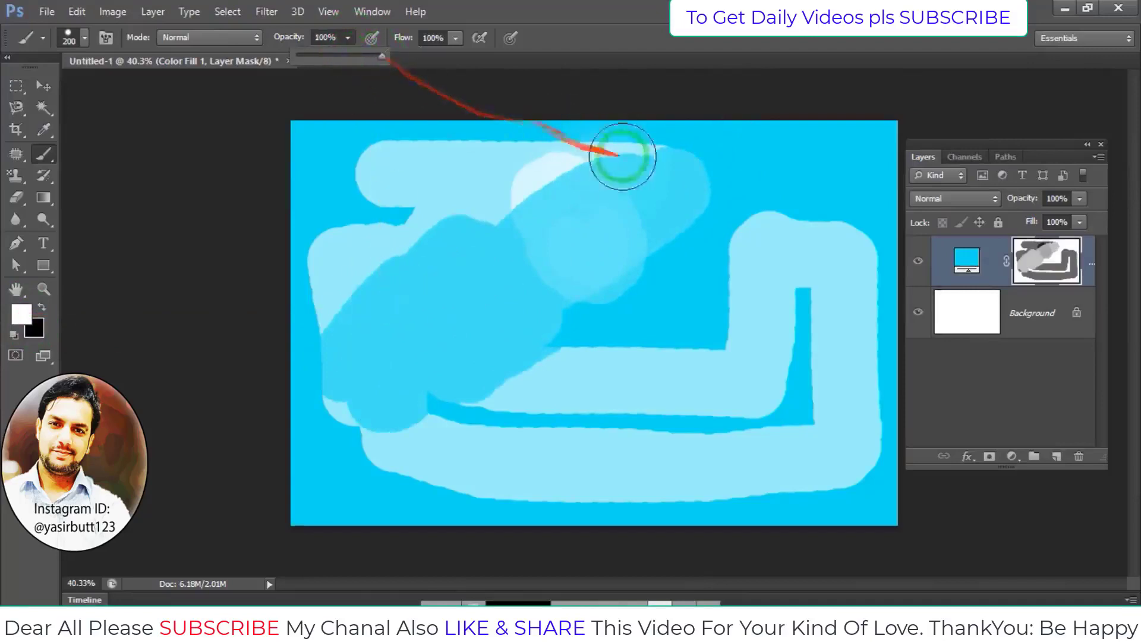
mouse_move(619, 158)
left_mouse_down()
mouse_move(452, 351)
mouse_move(573, 297)
mouse_move(492, 186)
mouse_move(420, 145)
mouse_move(356, 301)
mouse_move(499, 439)
mouse_move(818, 274)
mouse_move(811, 356)
mouse_move(858, 433)
mouse_move(822, 476)
mouse_move(801, 444)
mouse_move(693, 446)
mouse_move(528, 476)
mouse_move(461, 403)
mouse_move(364, 433)
mouse_move(436, 327)
left_mouse_up()
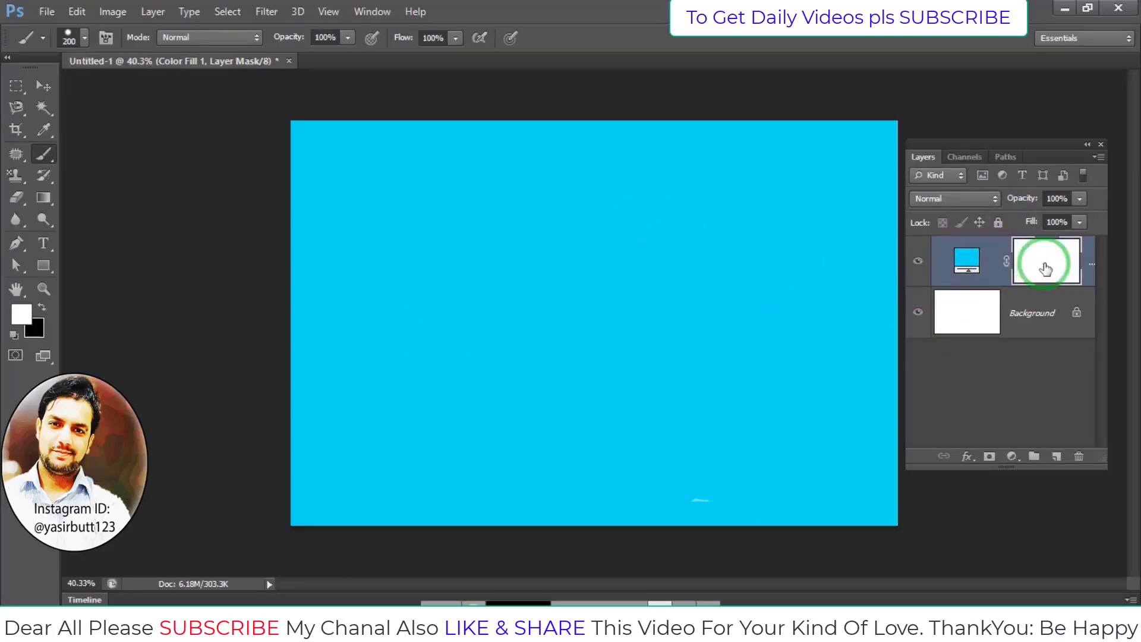
Recolour the Color Fill 1 layer green 8af245.
left_click(969, 266)
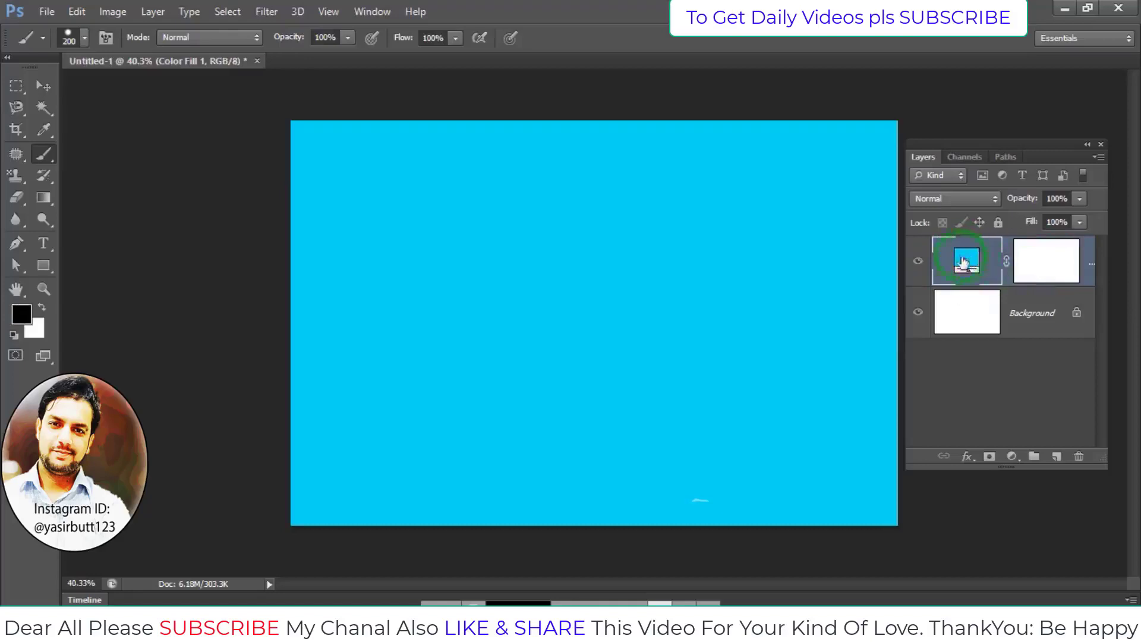
double_click(967, 265)
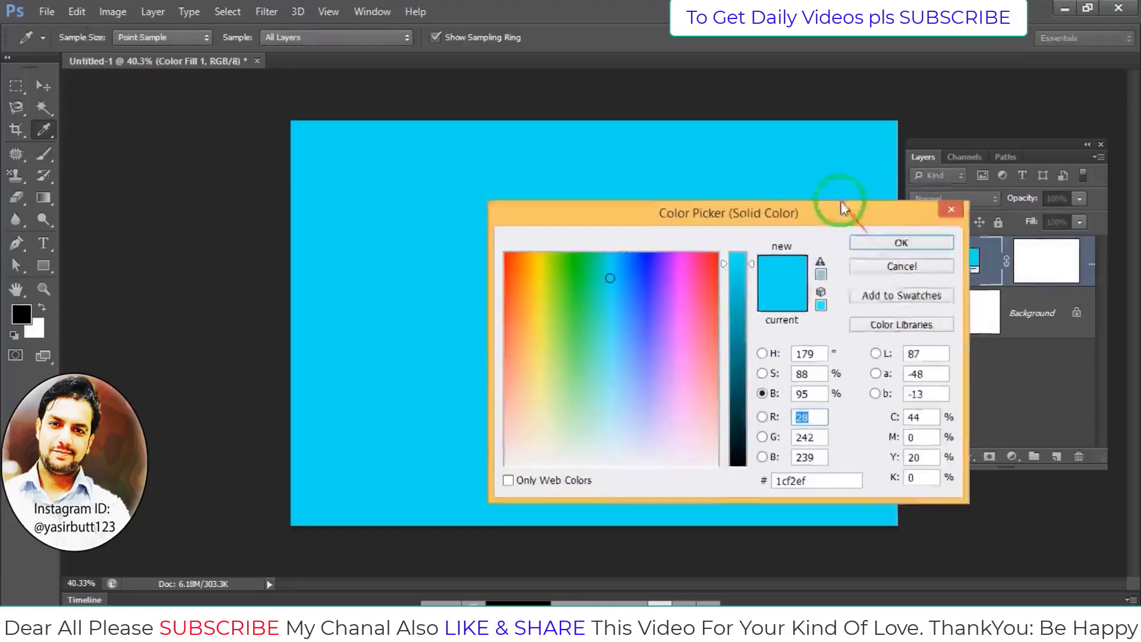
mouse_move(823, 235)
left_mouse_down()
mouse_move(765, 184)
mouse_move(769, 91)
left_mouse_up()
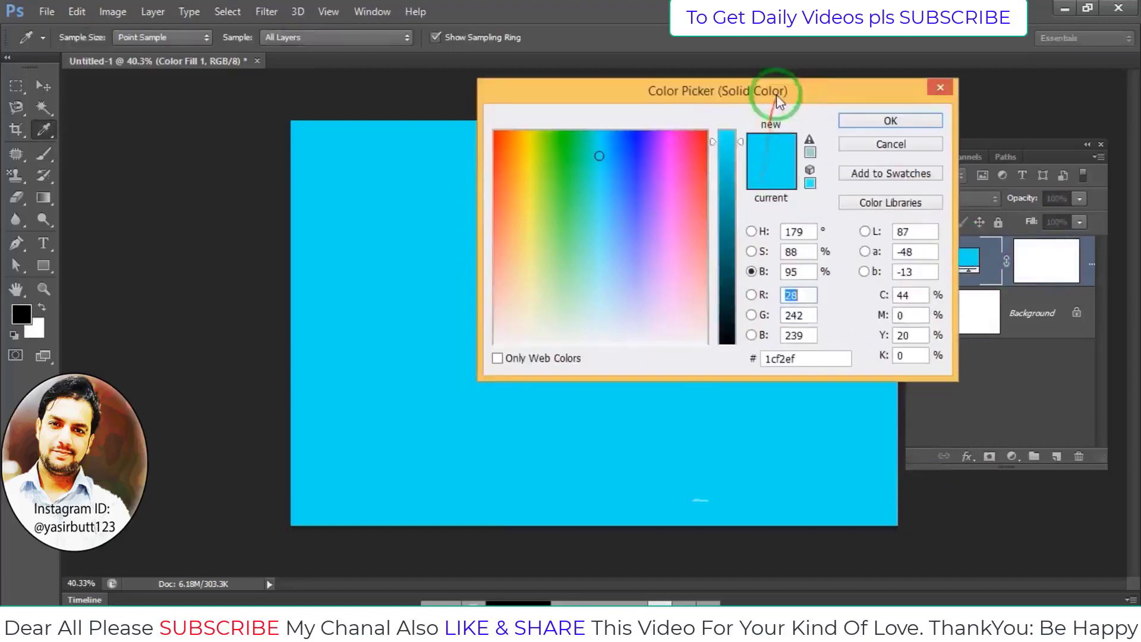
left_click(662, 171)
left_click(650, 191)
left_click(554, 193)
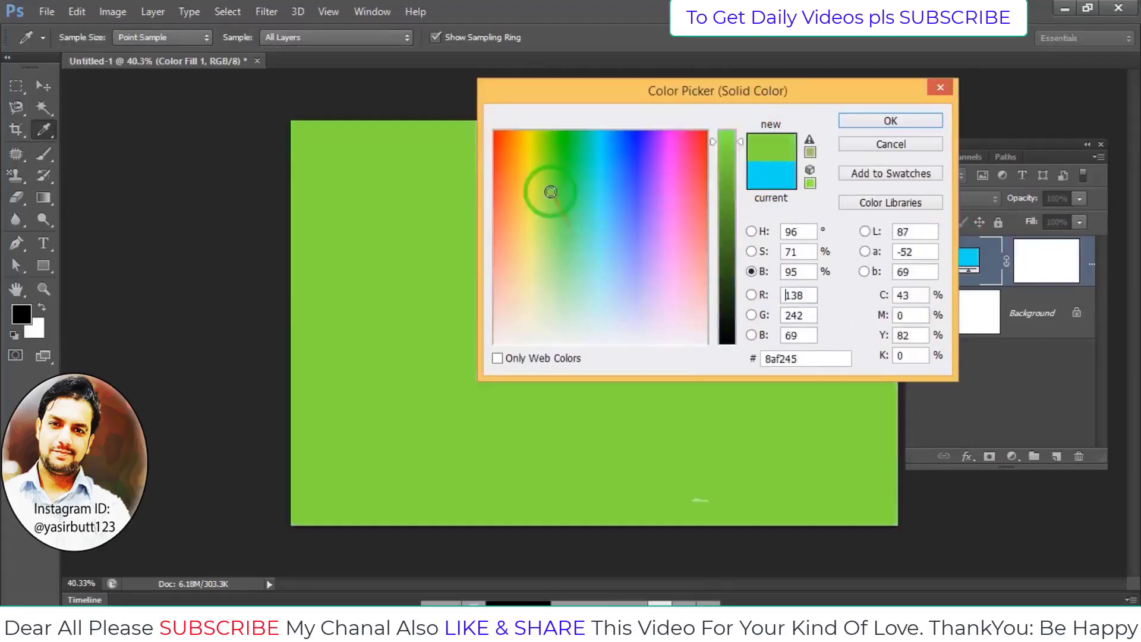
left_click(868, 121)
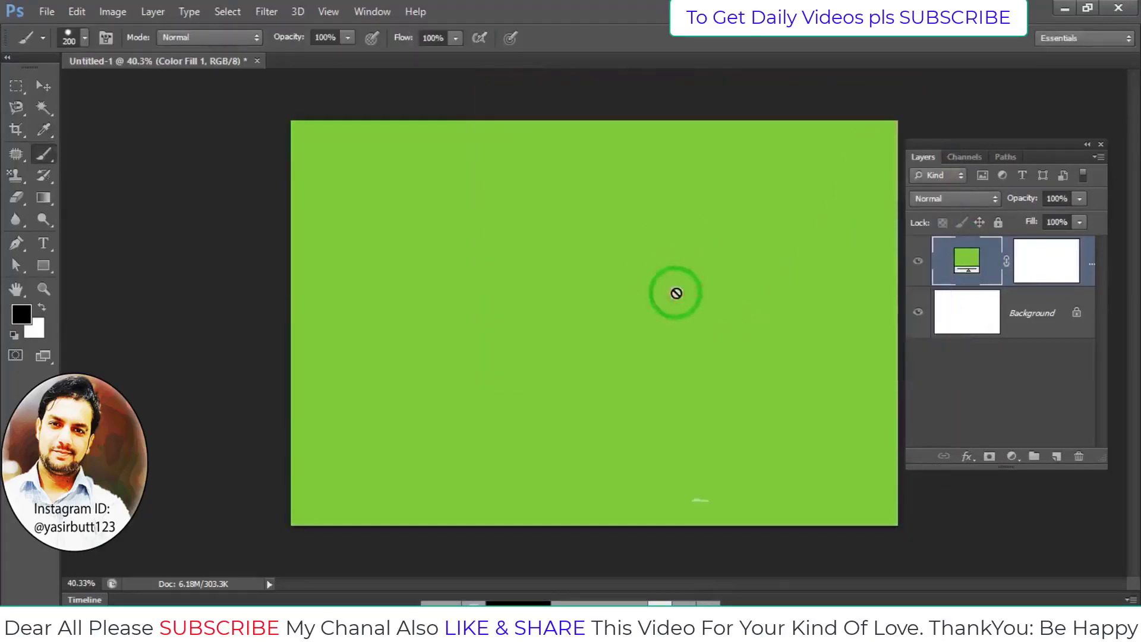
double_click(967, 267)
left_click(889, 120)
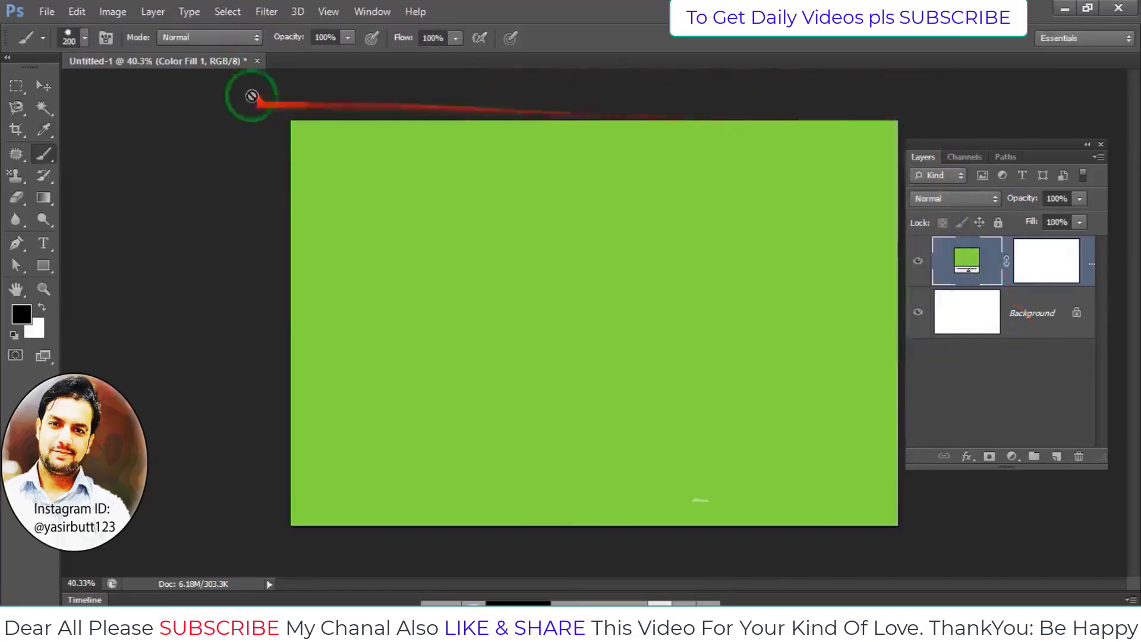
Recolour the fill blue 2a4bf2 via Layer Content Options, then delete the layer.
left_click(152, 13)
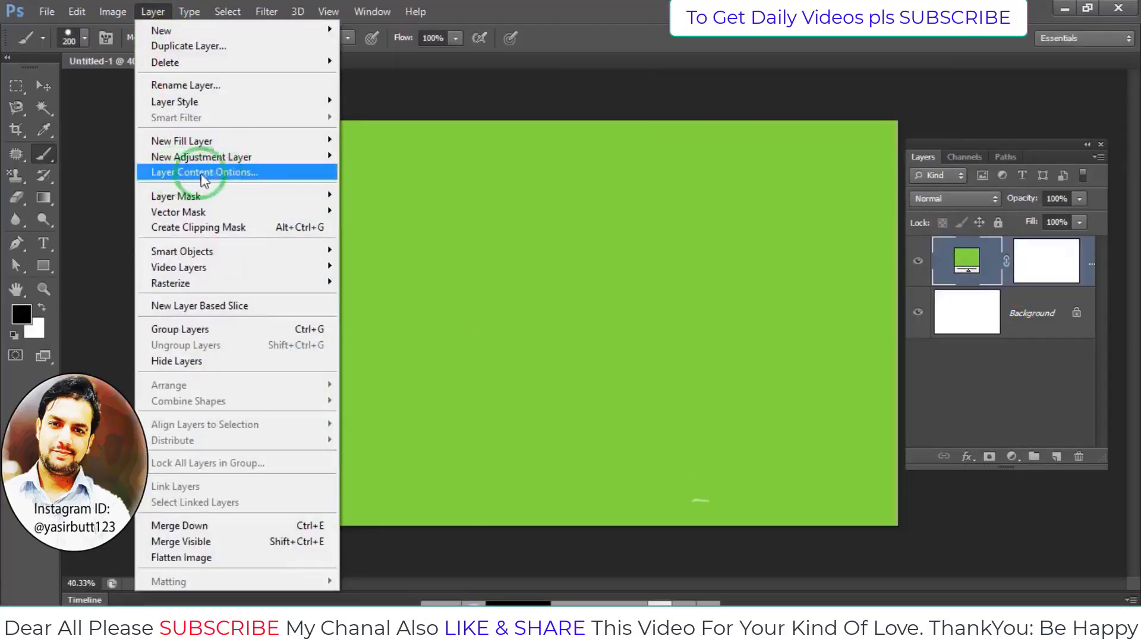
left_click(250, 174)
left_click_drag(607, 103, 452, 110)
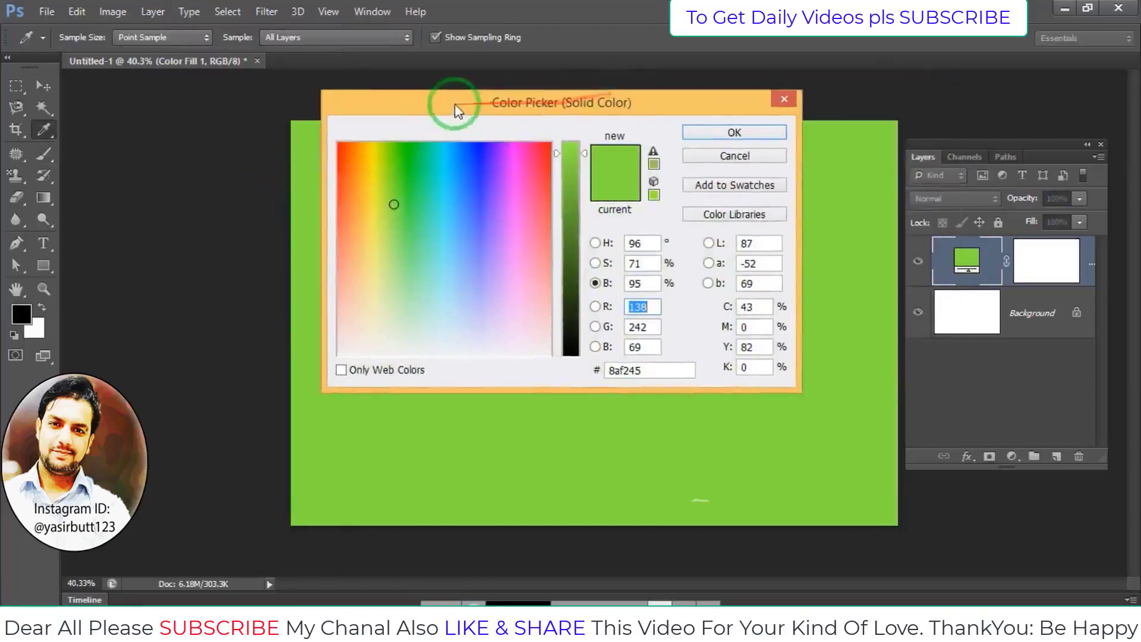
left_click(474, 168)
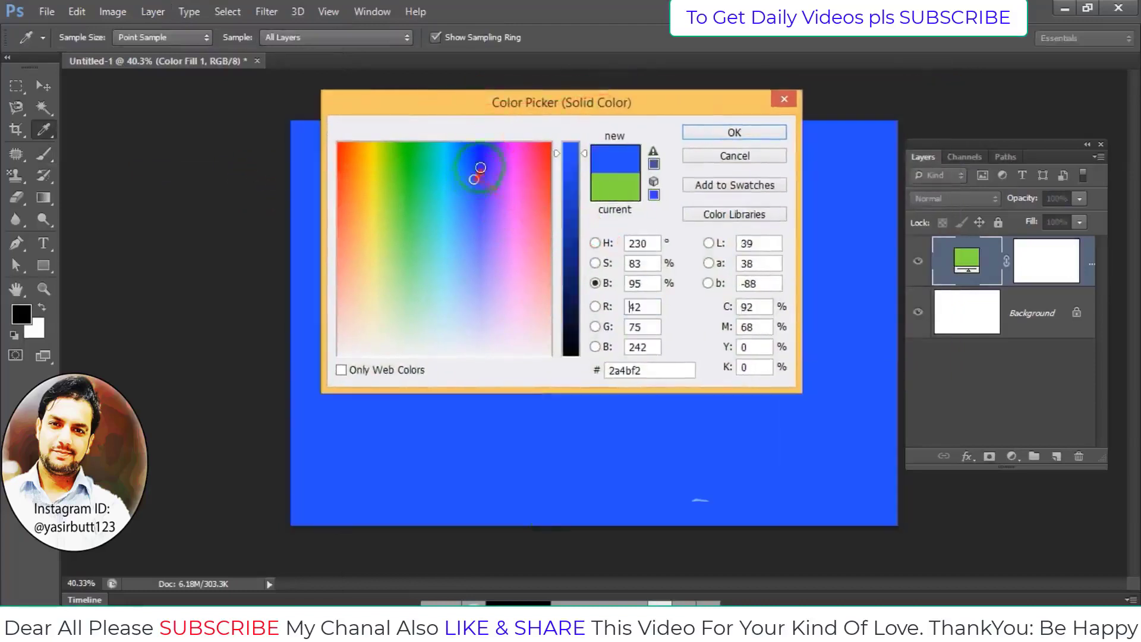
left_click(735, 132)
key("b")
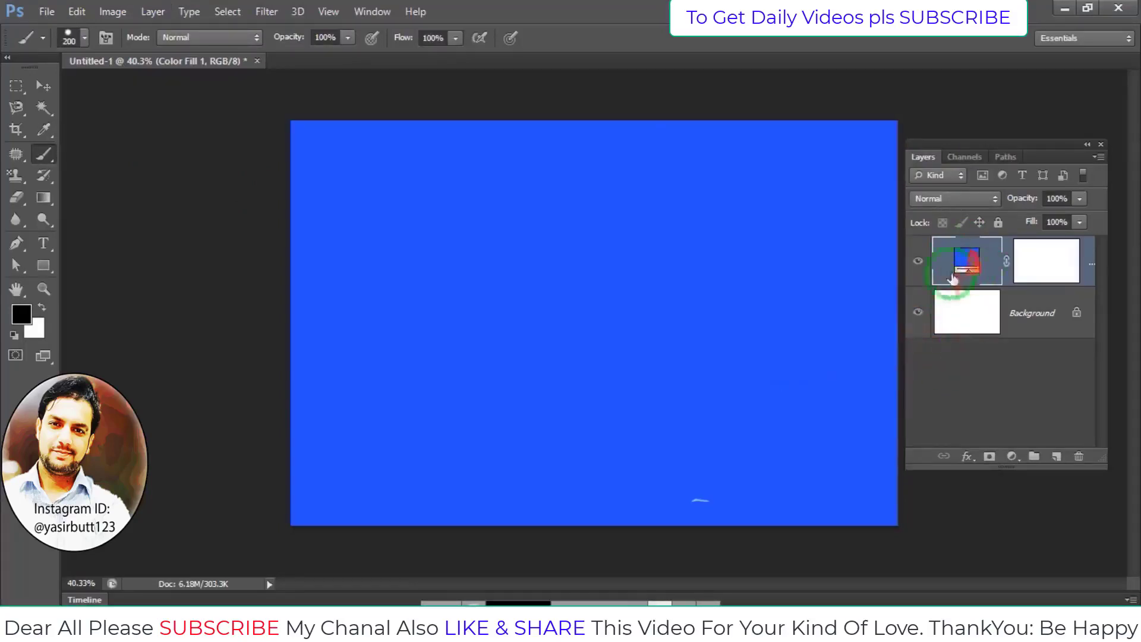
left_click_drag(969, 269, 1079, 456)
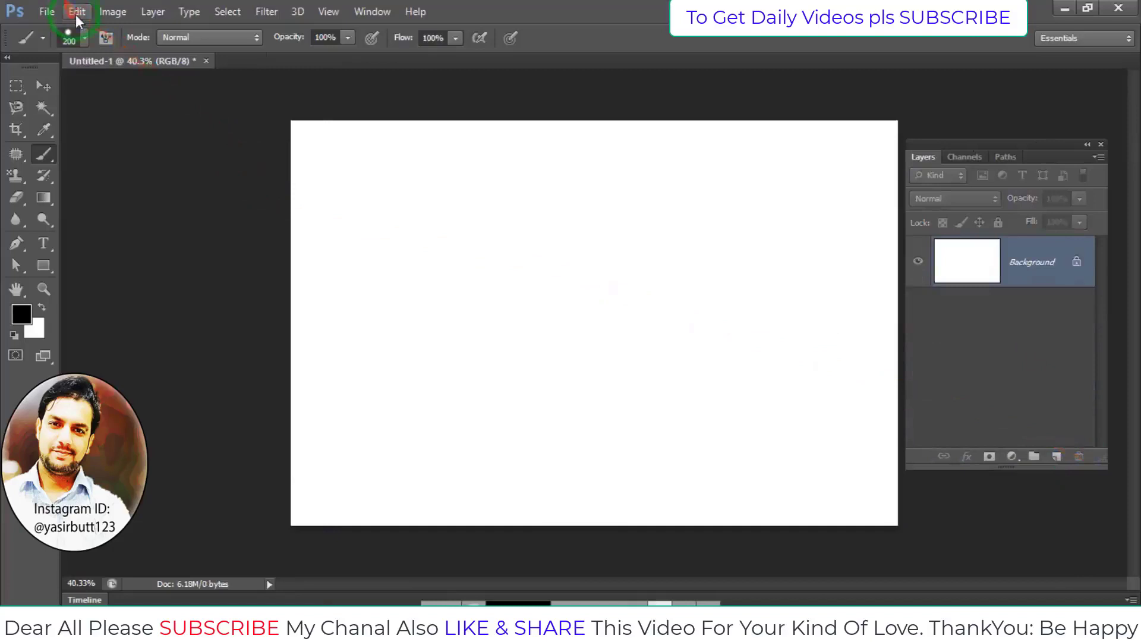
left_click(77, 12)
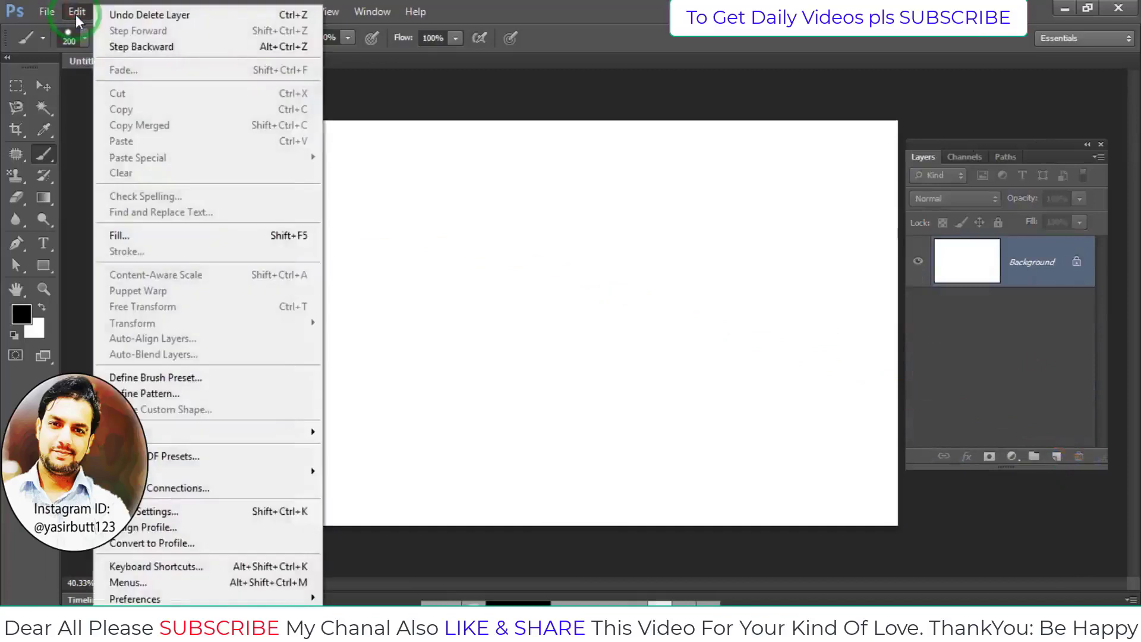
left_click(113, 236)
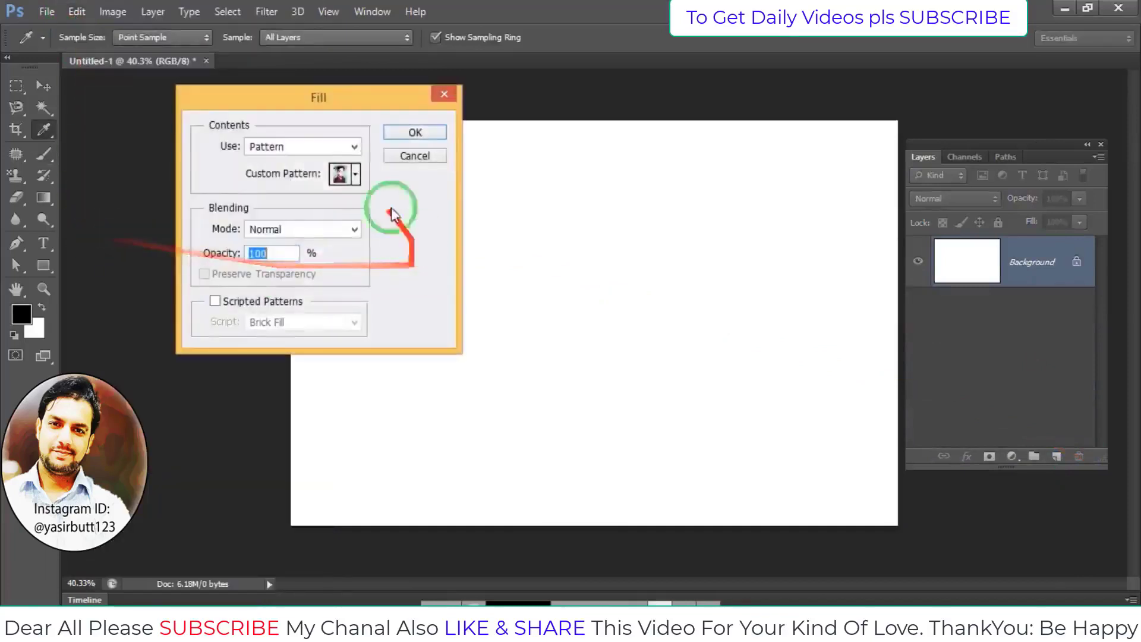
left_click(354, 147)
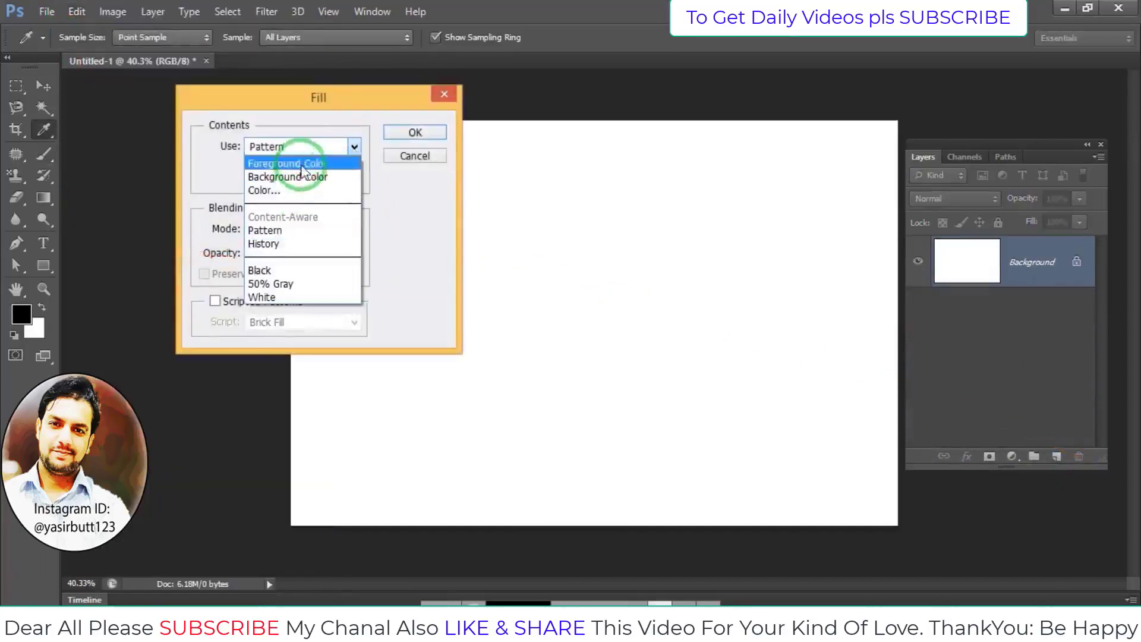
left_click(297, 190)
left_click(388, 164)
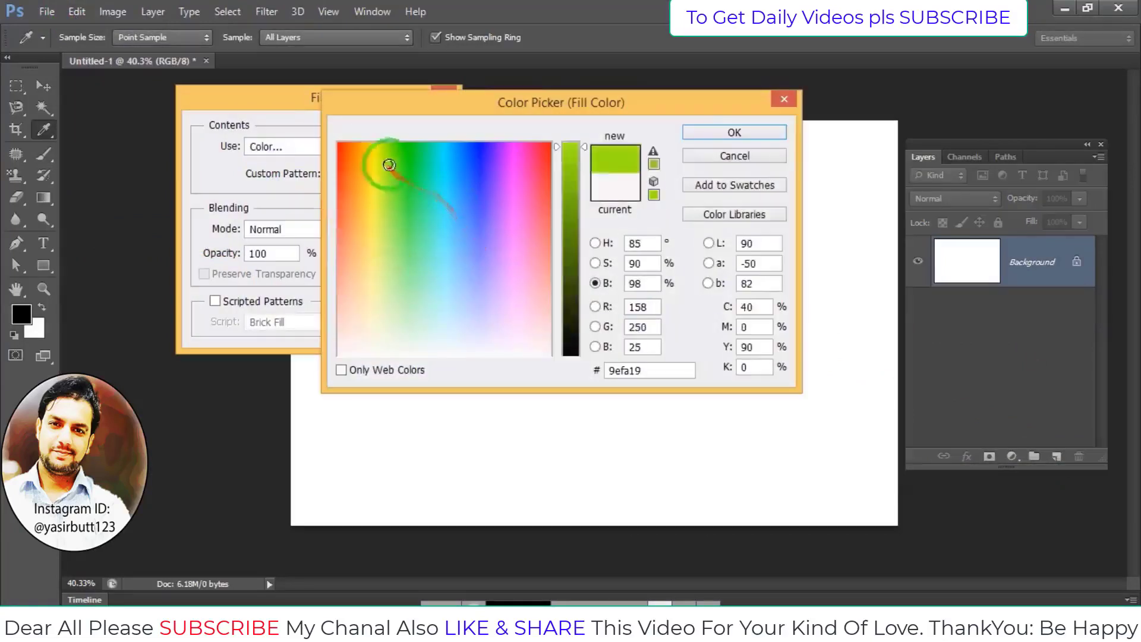
left_click(694, 138)
left_click(416, 132)
key("b")
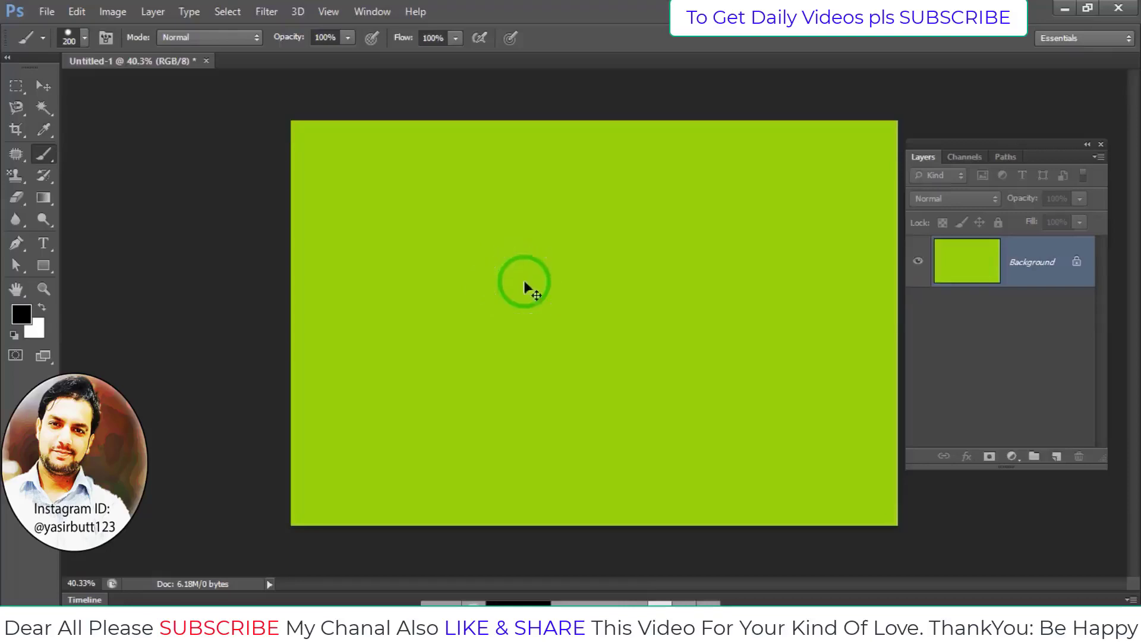
key("ctrl+Delete")
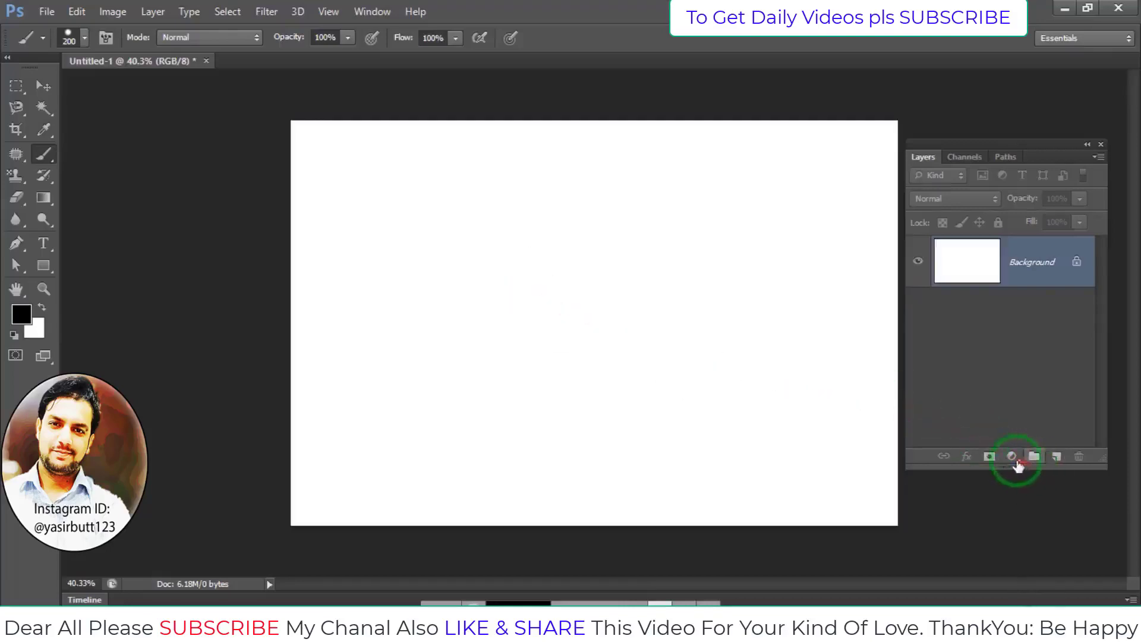
left_click(1012, 457)
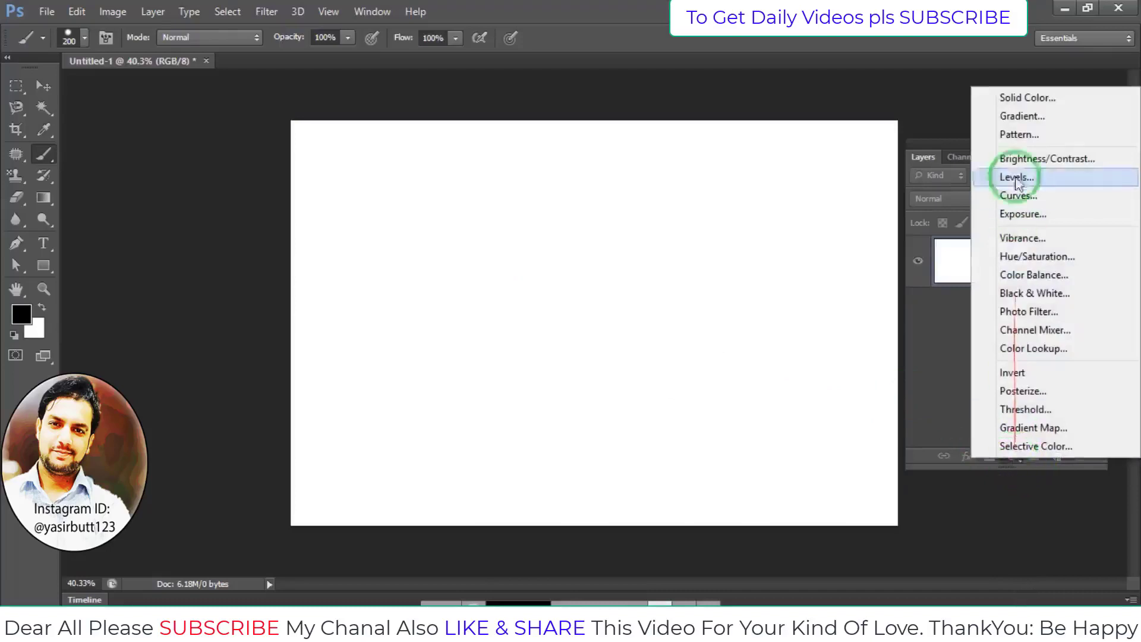
left_click(1024, 98)
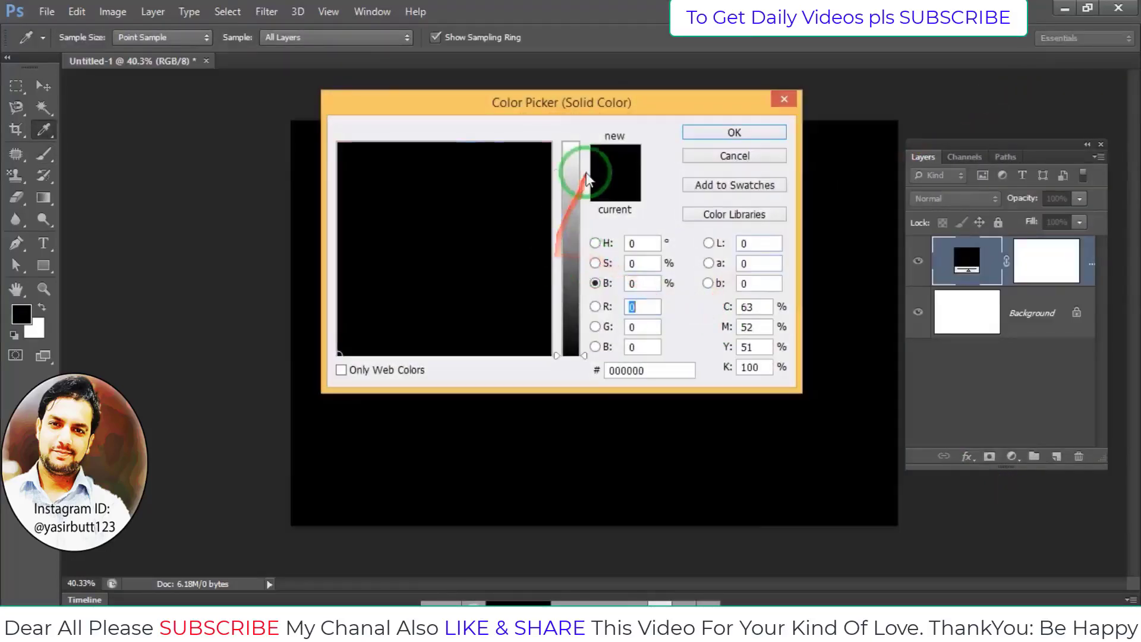
left_click(570, 173)
left_click(480, 222)
left_click(707, 132)
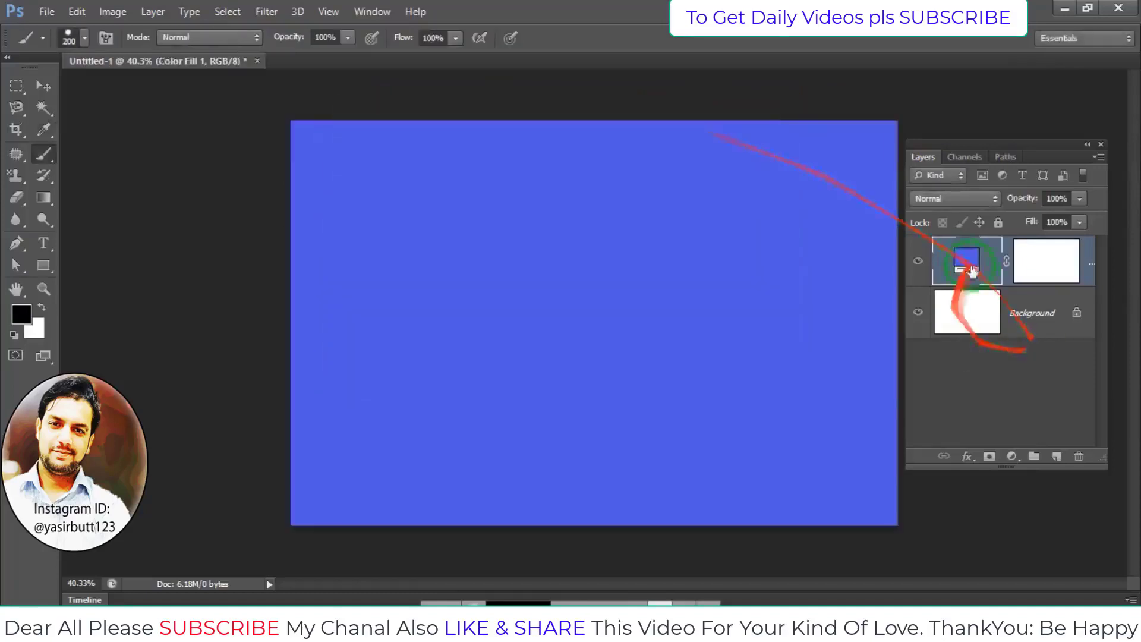
double_click(967, 262)
left_click(429, 212)
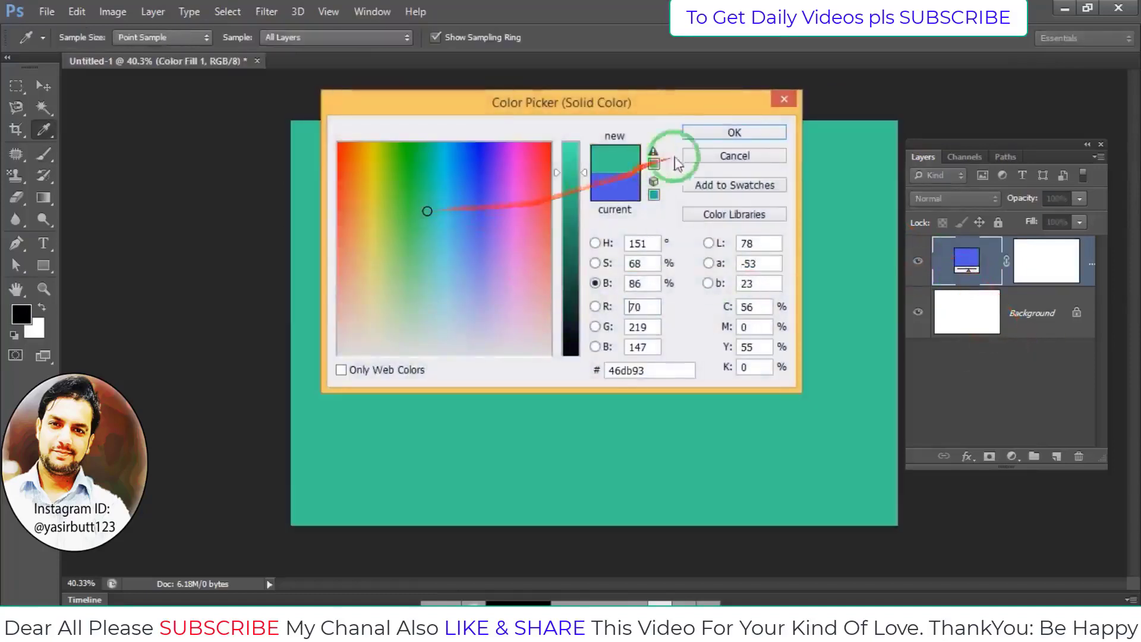
left_click(730, 135)
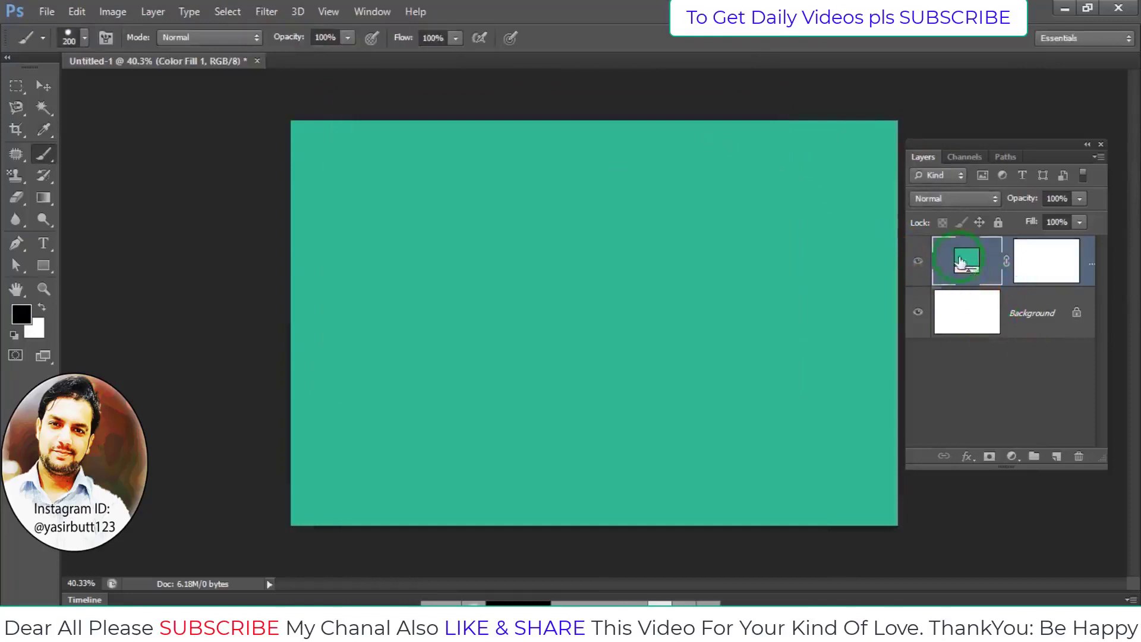
left_click_drag(962, 262, 1079, 456)
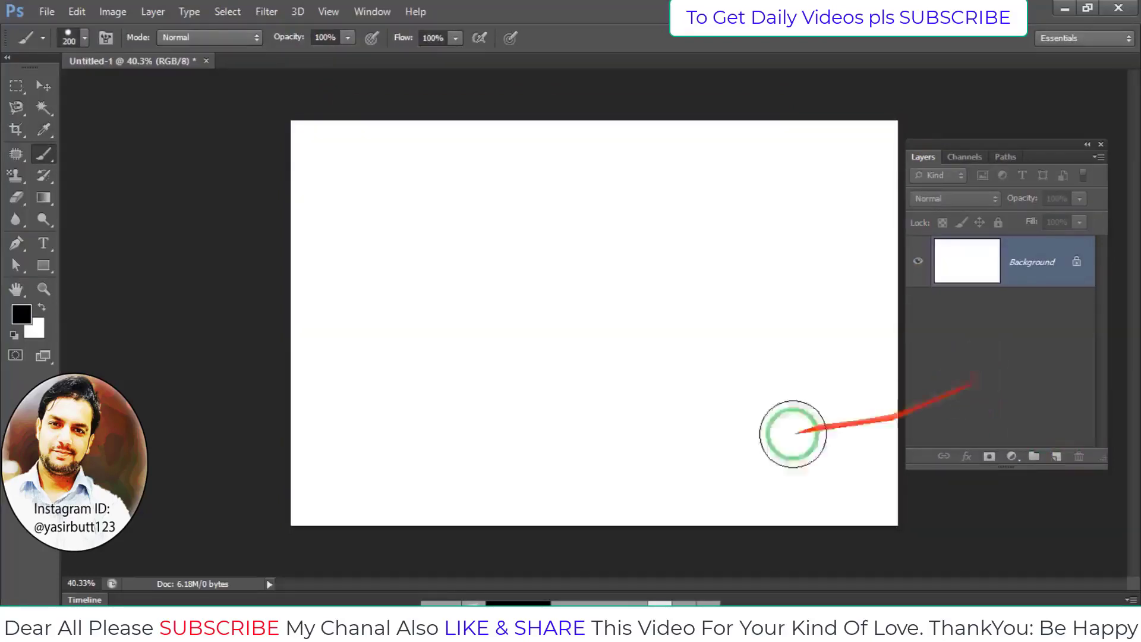
left_click(1011, 457)
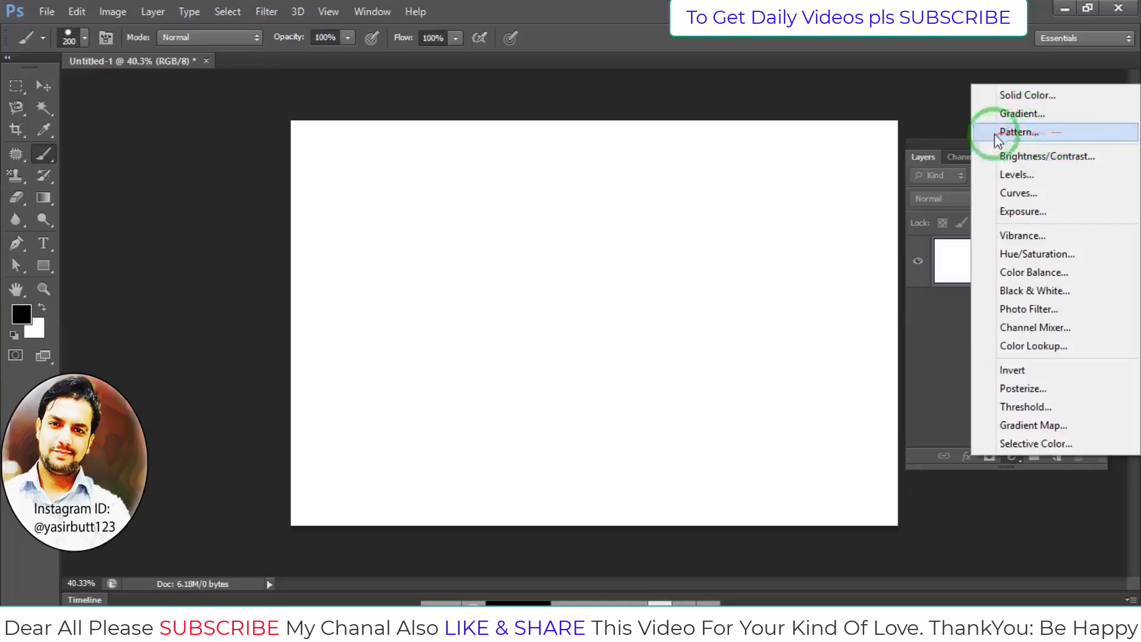
left_click(1028, 138)
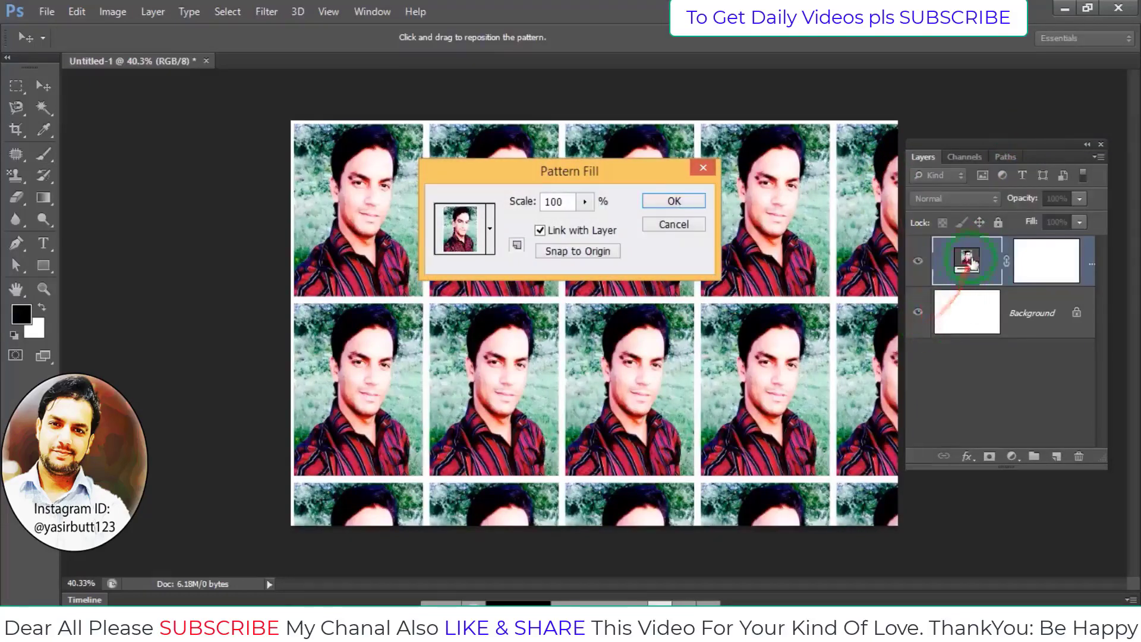
left_click(673, 224)
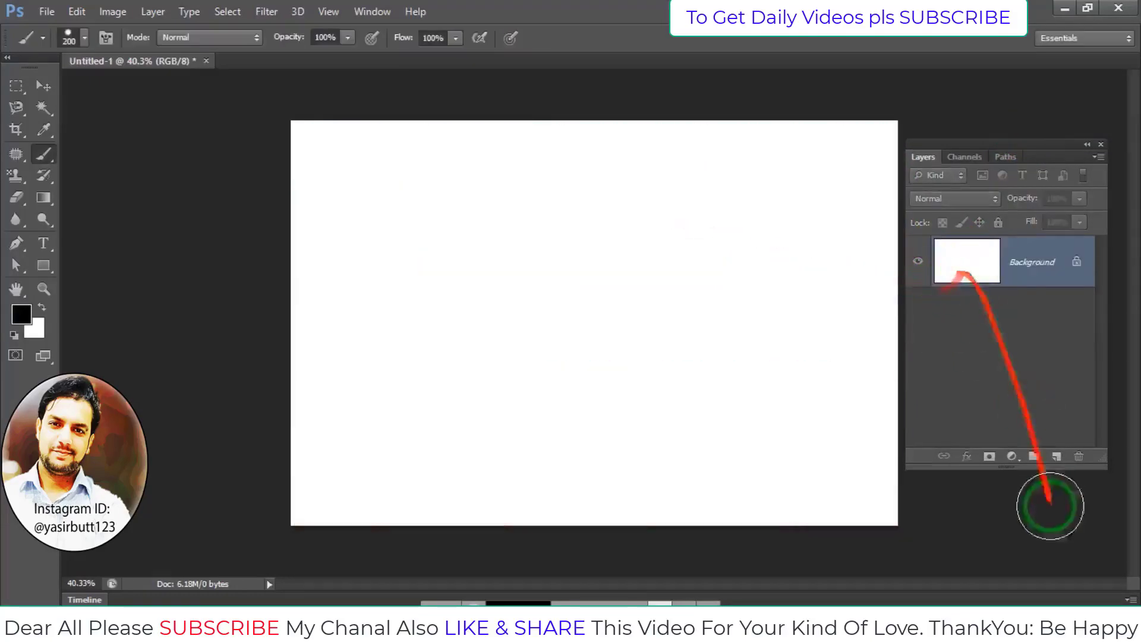
Add a Gradient Fill layer using the Yellow, Violet, Orange, Blue preset.
left_click(1013, 459)
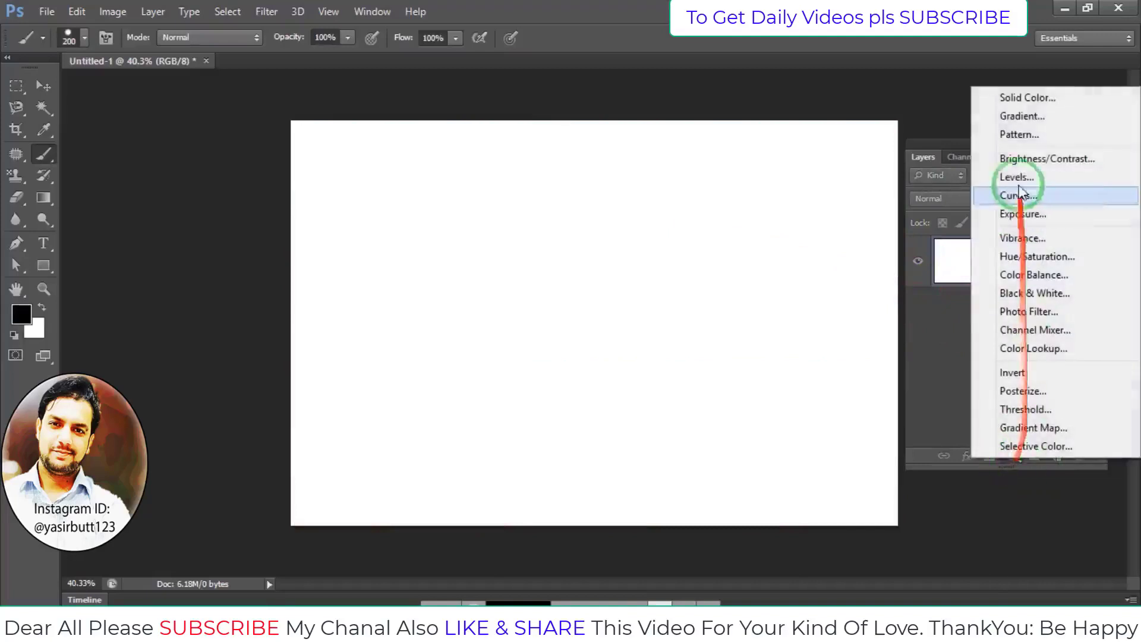
left_click(1014, 113)
left_click_drag(628, 148, 576, 144)
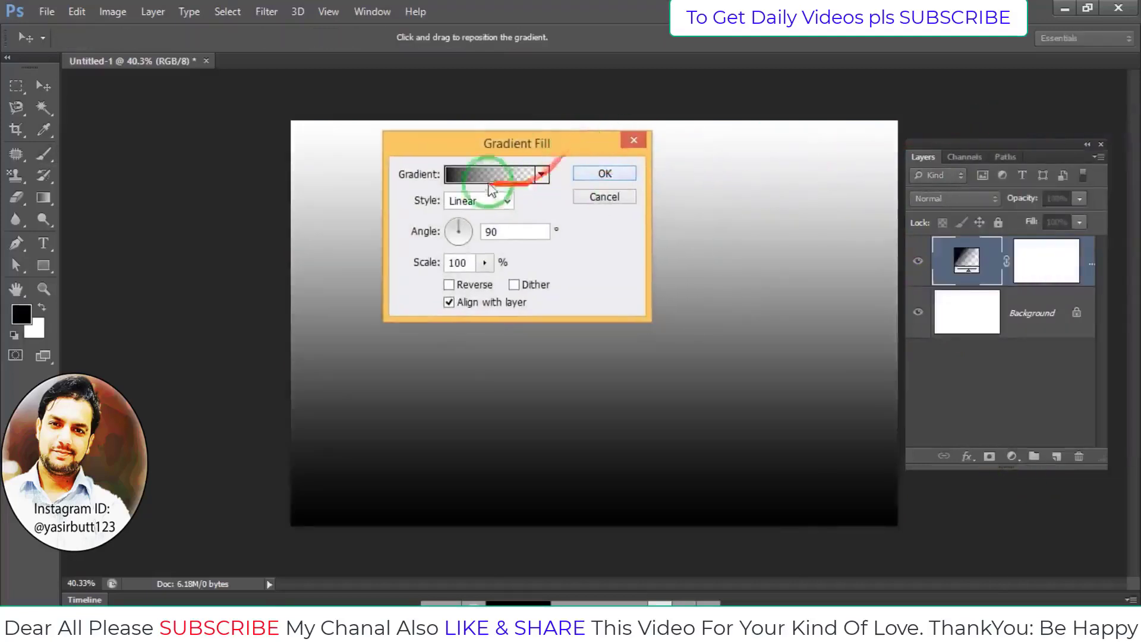
left_click(542, 175)
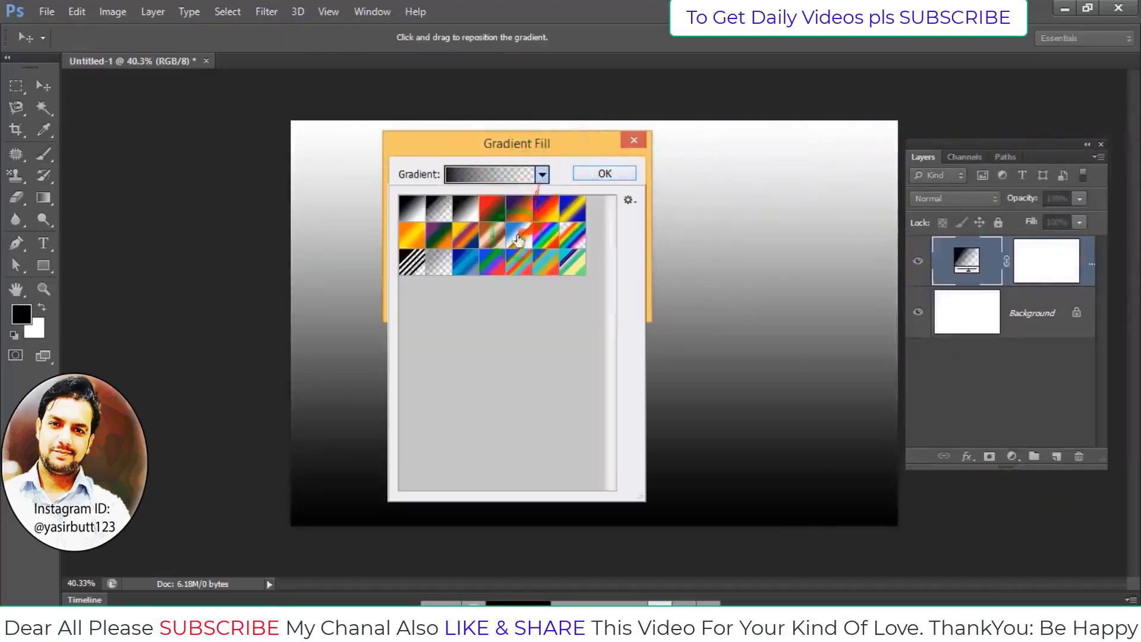
left_click(526, 211)
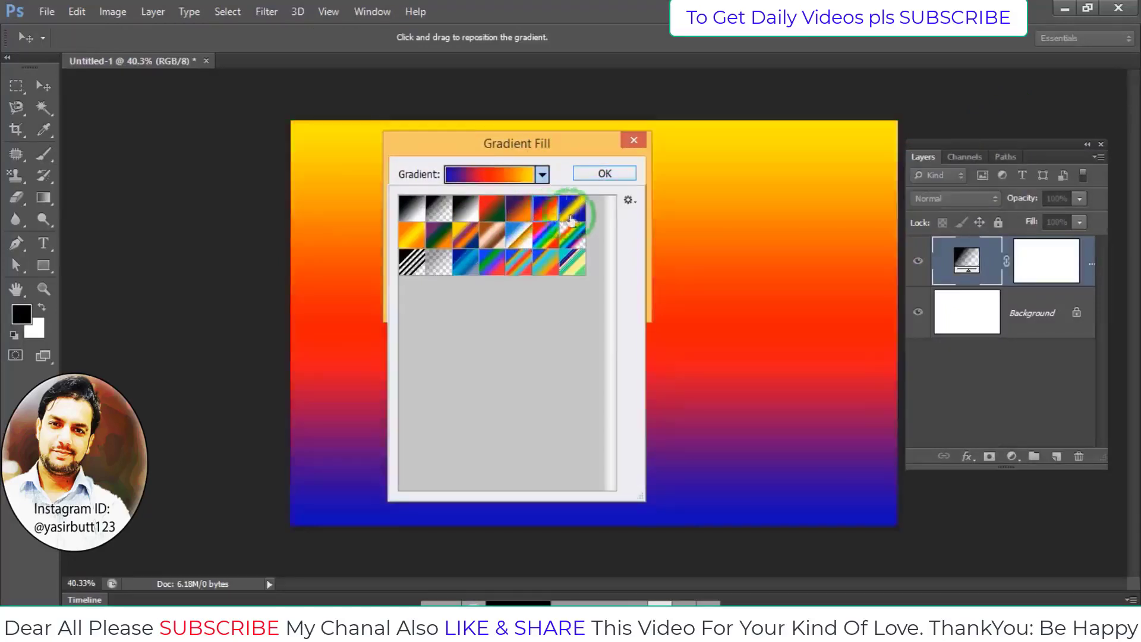
left_click(572, 210)
left_click(544, 235)
left_click(507, 239)
left_click(465, 235)
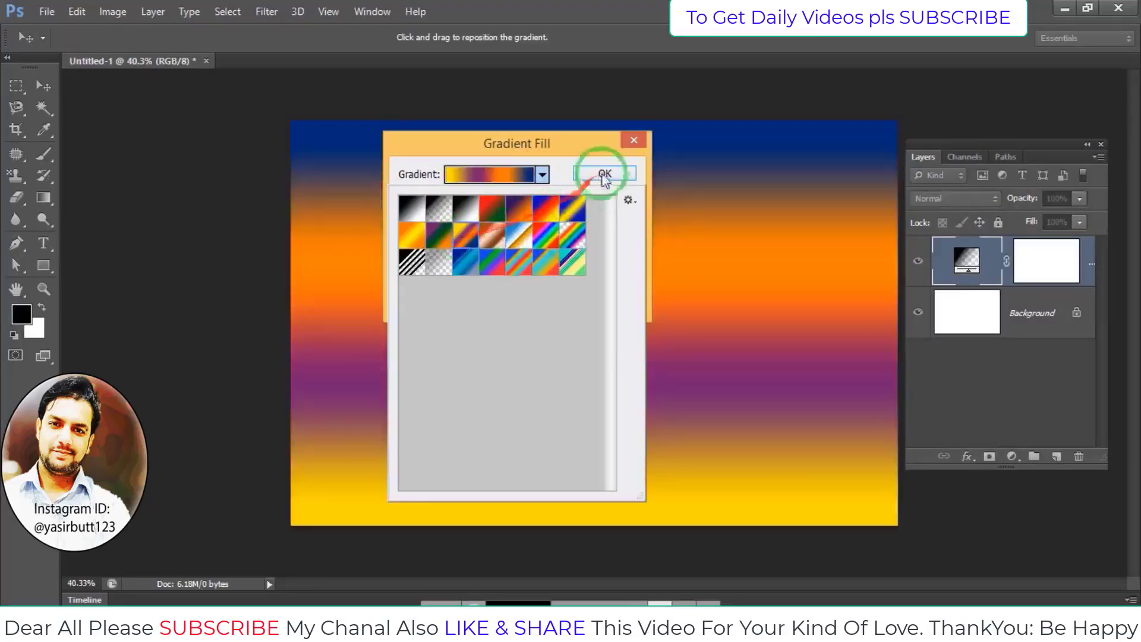
left_click(601, 173)
key("b")
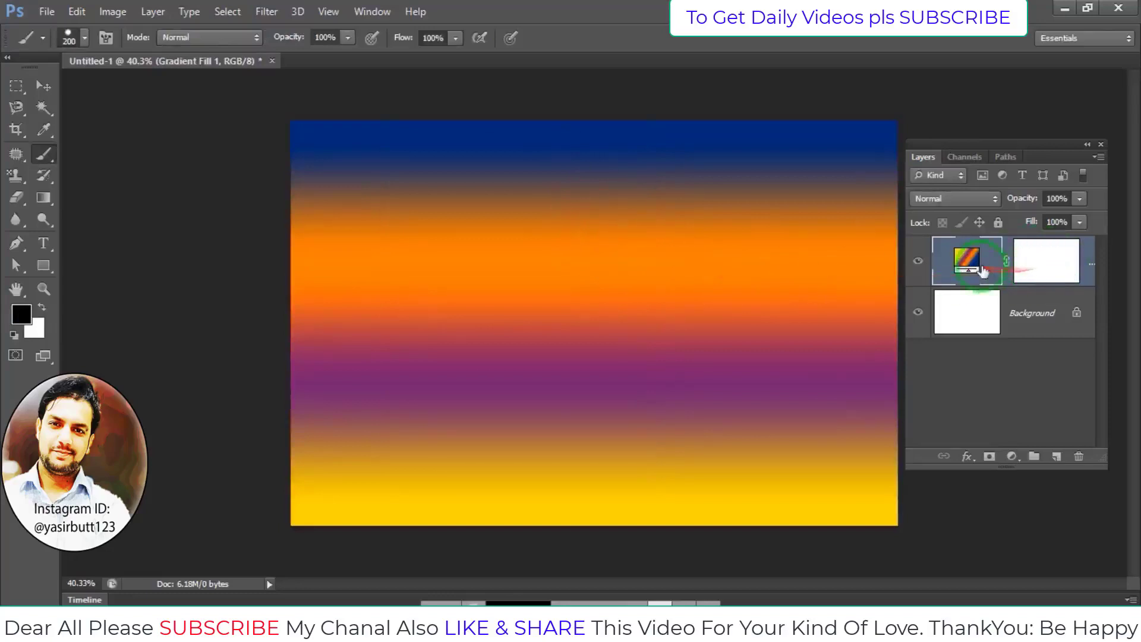
Try the Angle and Reflected gradient styles, settling on Radial.
double_click(975, 266)
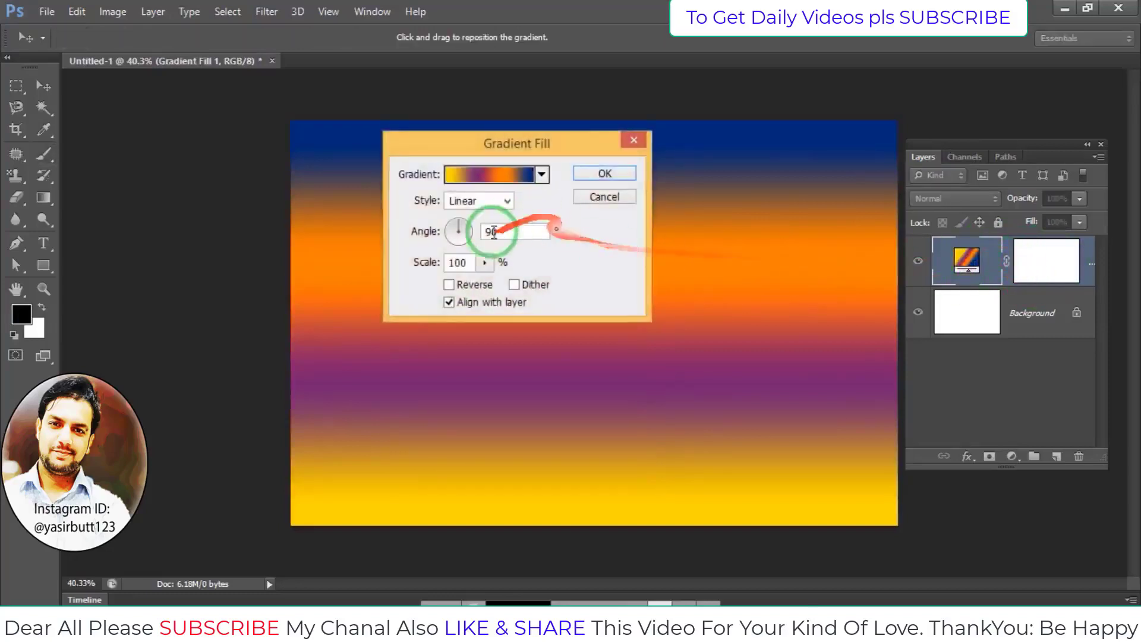
left_click(508, 201)
left_click(500, 231)
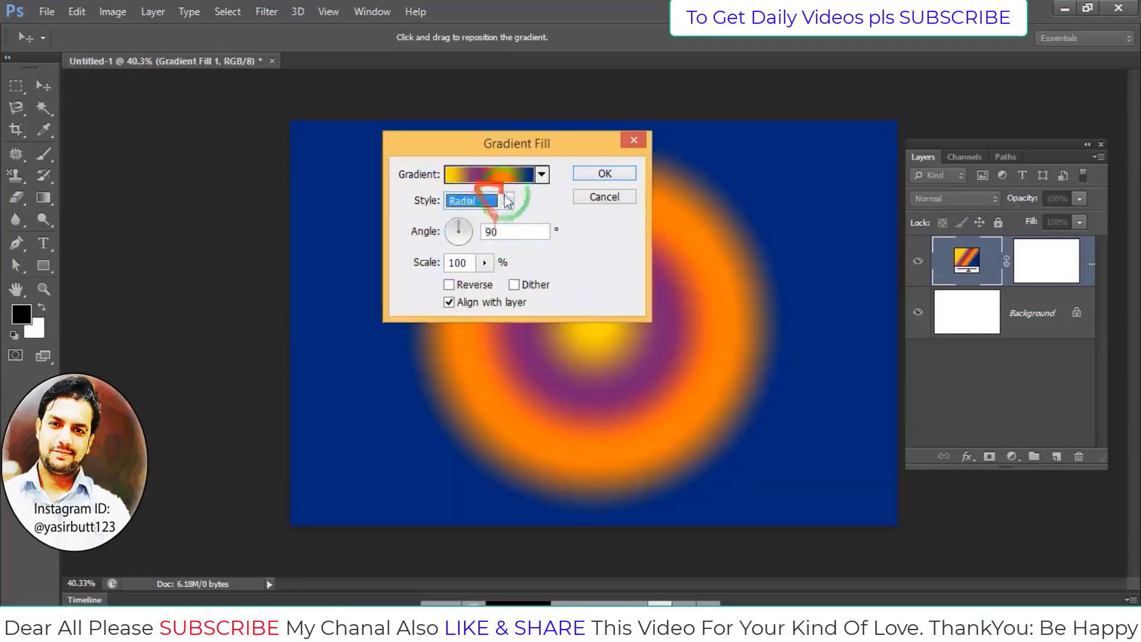
left_click(507, 201)
left_click(488, 245)
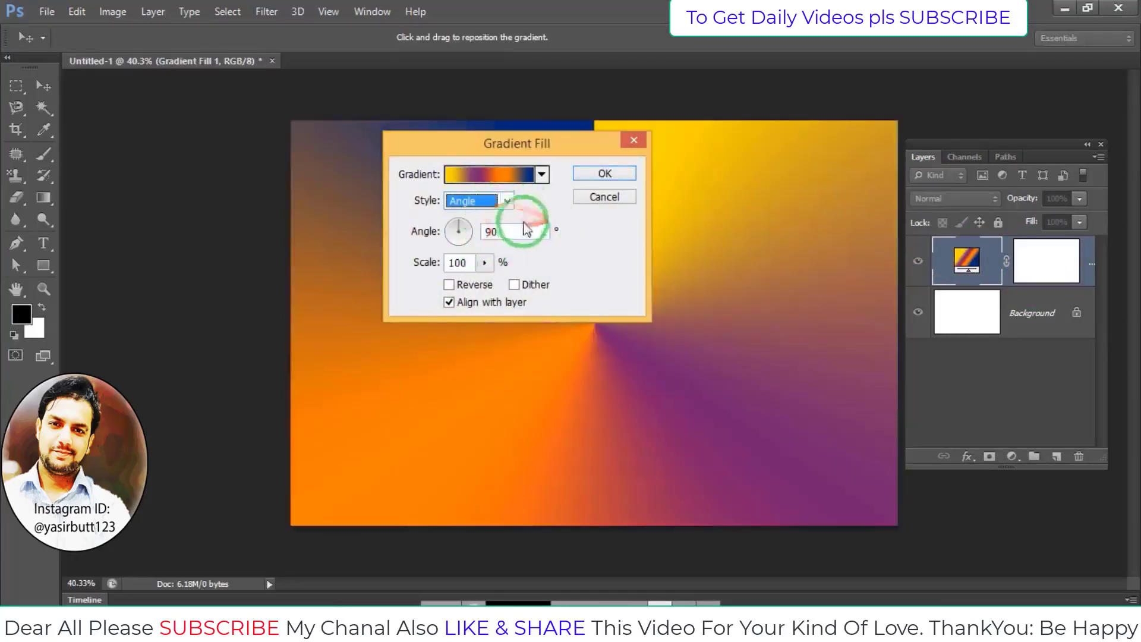
mouse_move(517, 149)
left_mouse_down()
mouse_move(788, 306)
mouse_move(168, 137)
left_mouse_up()
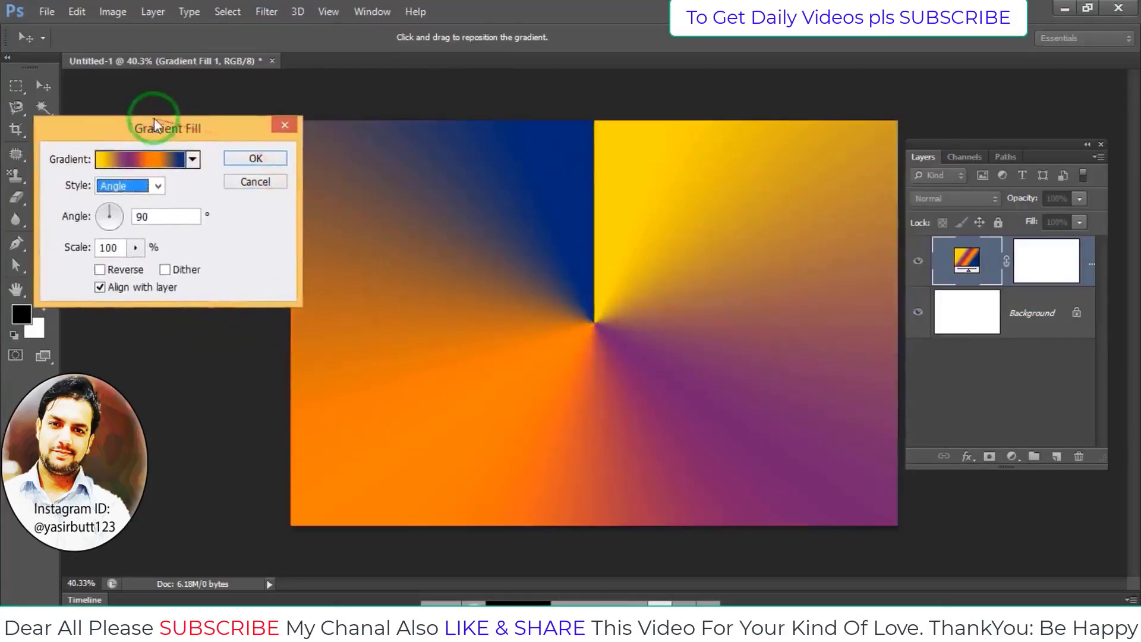
left_click(158, 186)
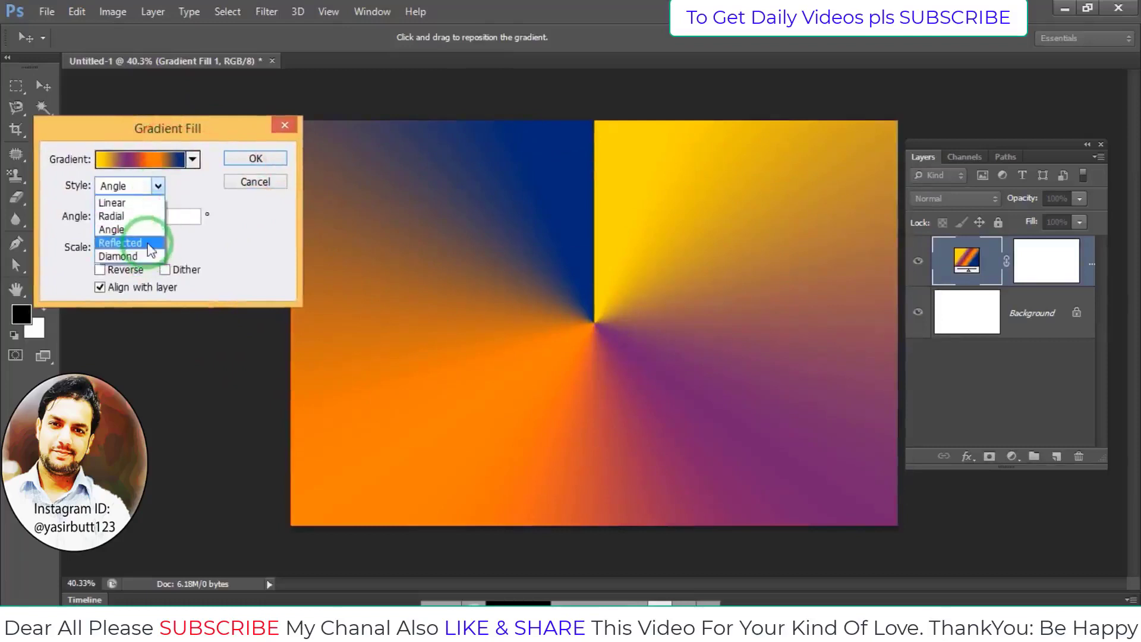
left_click(150, 244)
left_click(158, 186)
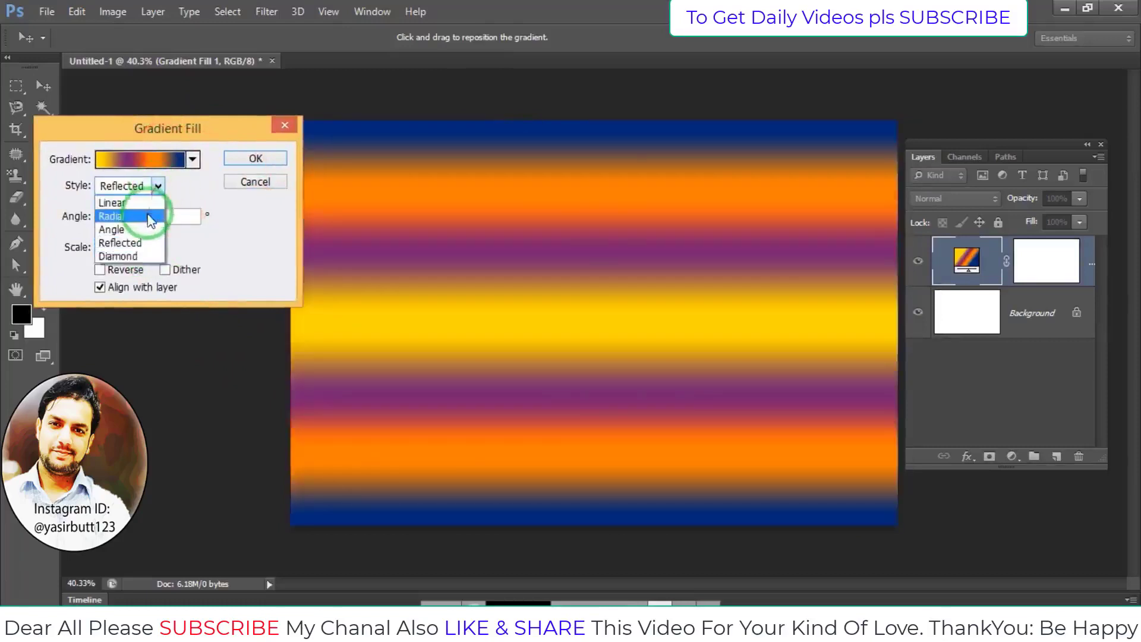
left_click(151, 217)
Set the gradient angle to 29.05° and scale to 199%, then confirm.
left_click_drag(118, 222, 120, 221)
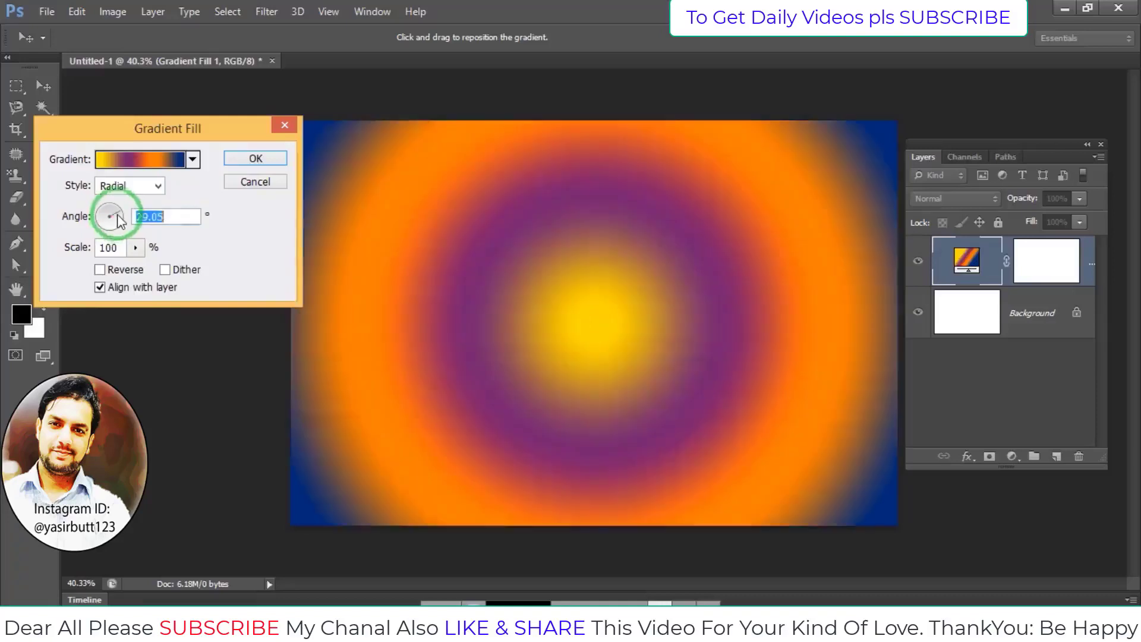
left_click(133, 251)
left_click_drag(159, 271, 156, 272)
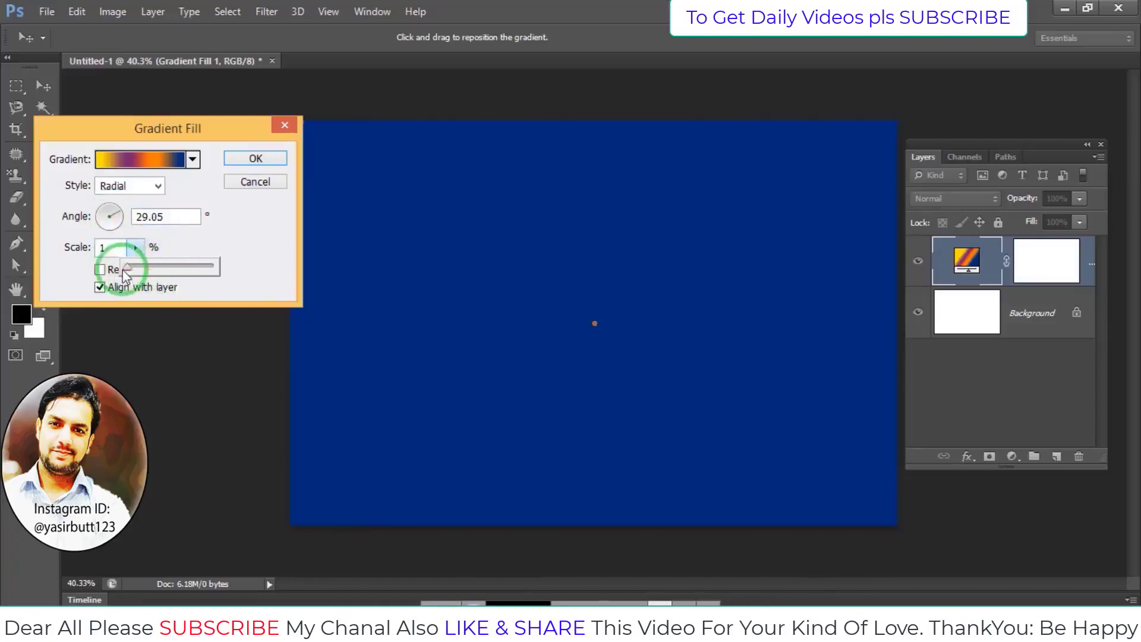
mouse_move(158, 272)
left_mouse_down()
mouse_move(188, 275)
mouse_move(143, 271)
left_mouse_up()
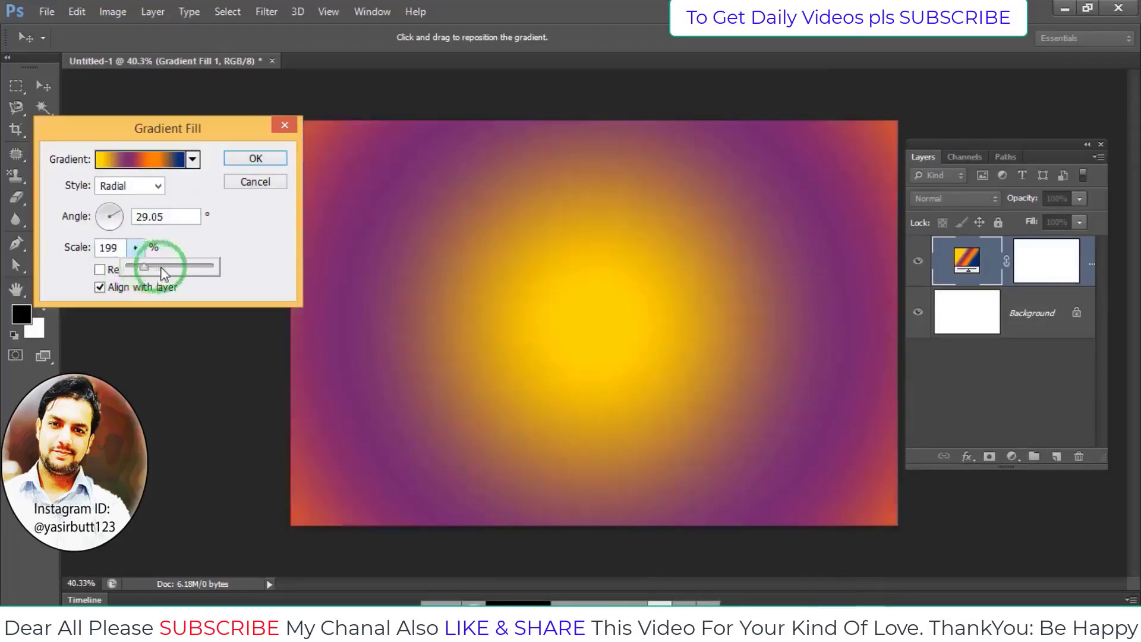
left_click(255, 158)
key("b")
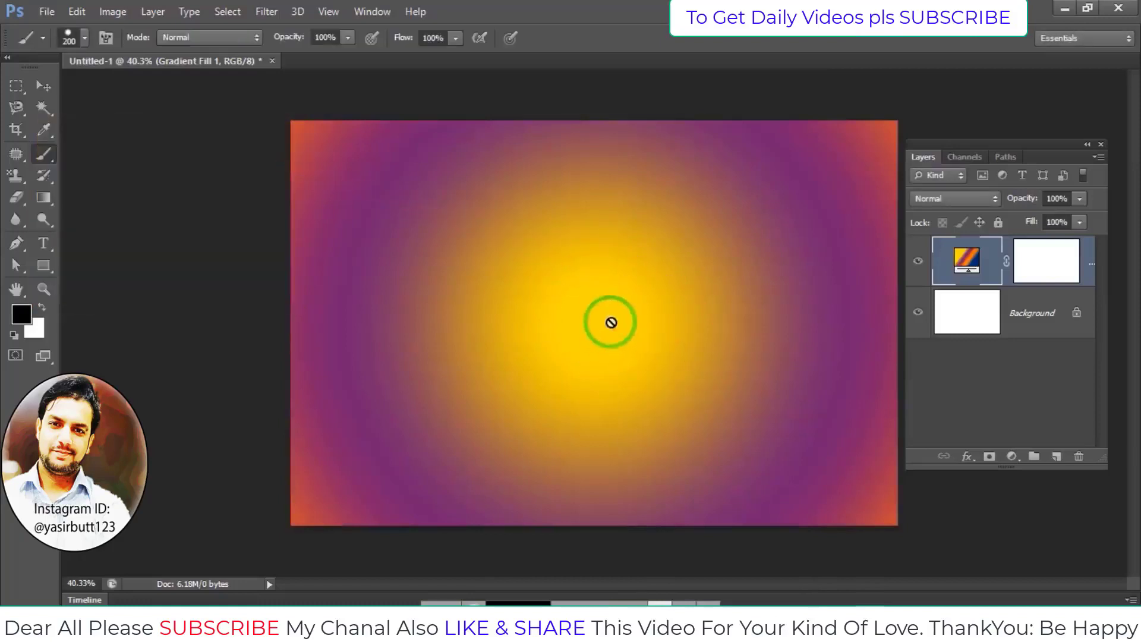
Paint black into the Gradient Fill mask to hide a large cloud-shaped central area.
left_click(1031, 274)
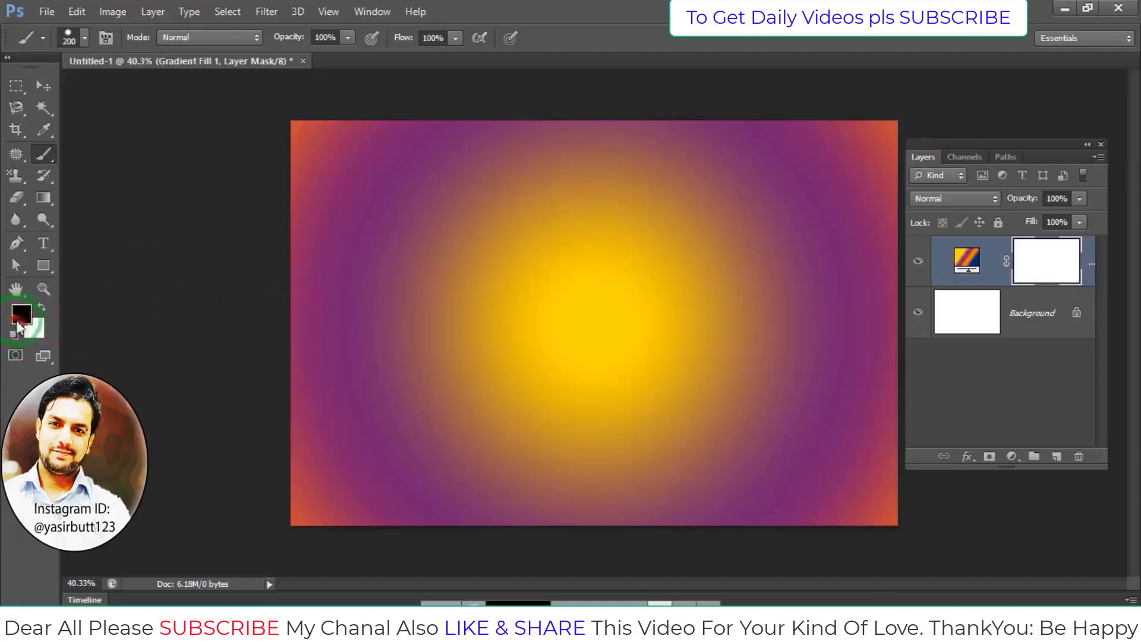
left_click_drag(764, 159, 440, 479)
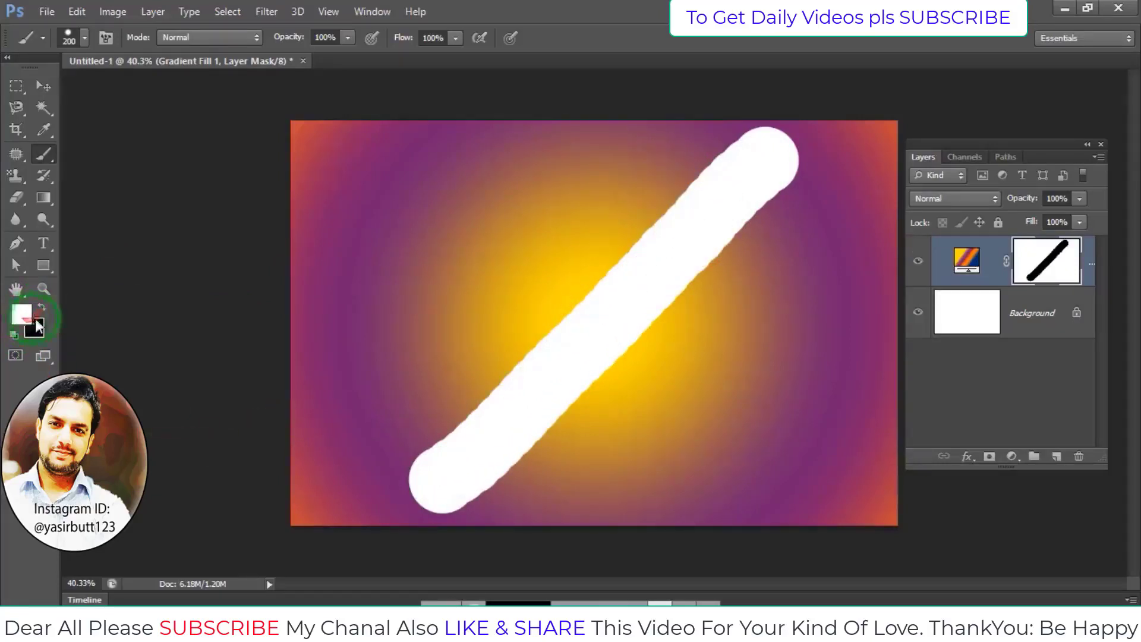
left_click(26, 315)
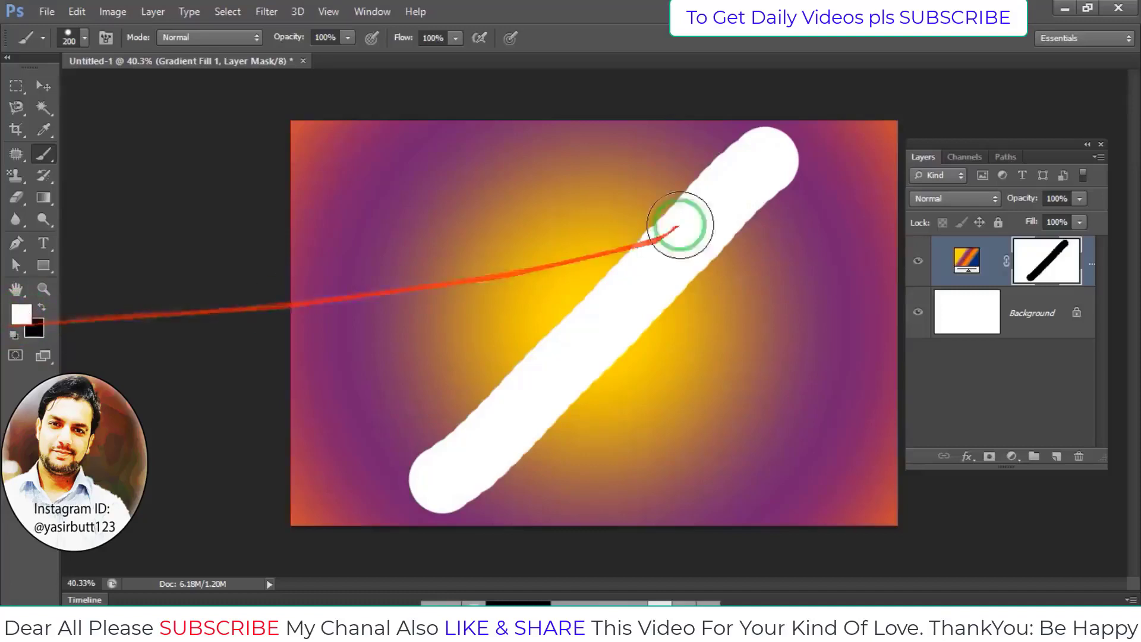
mouse_move(765, 159)
left_mouse_down()
mouse_move(493, 447)
mouse_move(438, 472)
mouse_move(575, 399)
mouse_move(721, 204)
mouse_move(766, 173)
left_mouse_up()
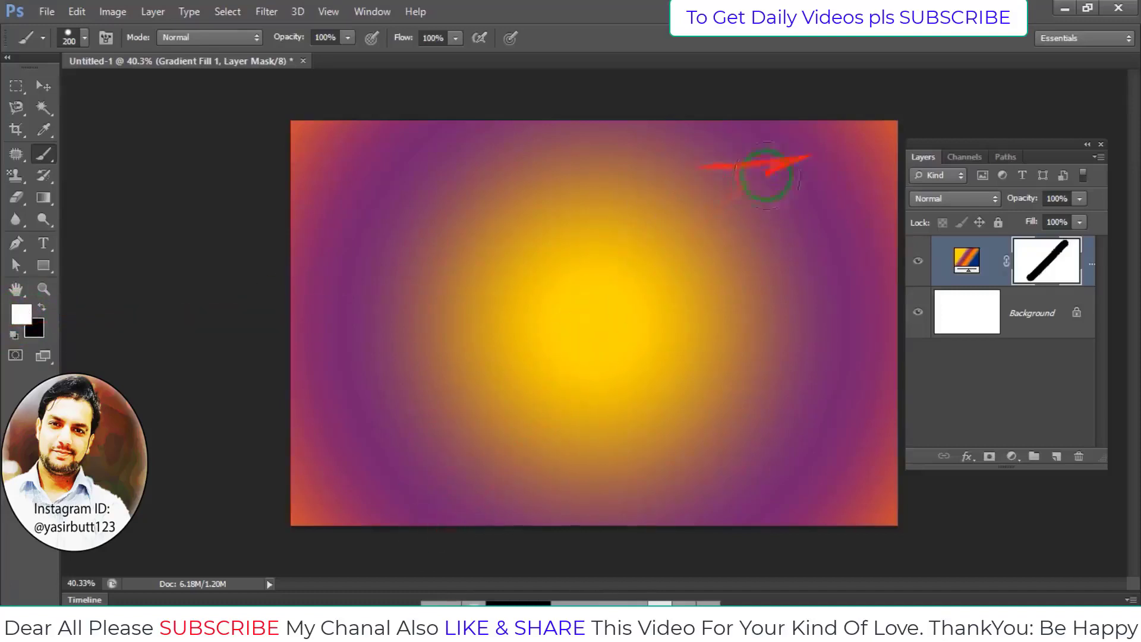
left_click(41, 307)
mouse_move(602, 257)
left_mouse_down()
mouse_move(652, 230)
mouse_move(428, 288)
mouse_move(801, 253)
mouse_move(719, 285)
mouse_move(811, 264)
left_mouse_up()
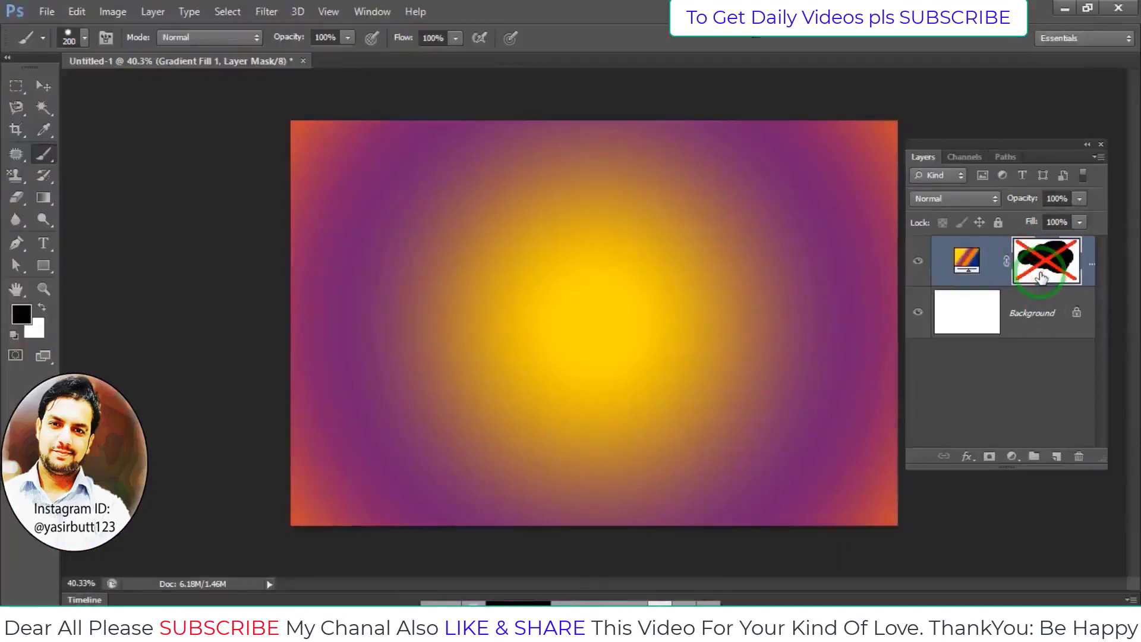
mouse_move(1032, 285)
left_mouse_down()
mouse_move(543, 338)
mouse_move(428, 416)
mouse_move(581, 260)
mouse_move(1131, 286)
mouse_move(1057, 319)
left_mouse_up()
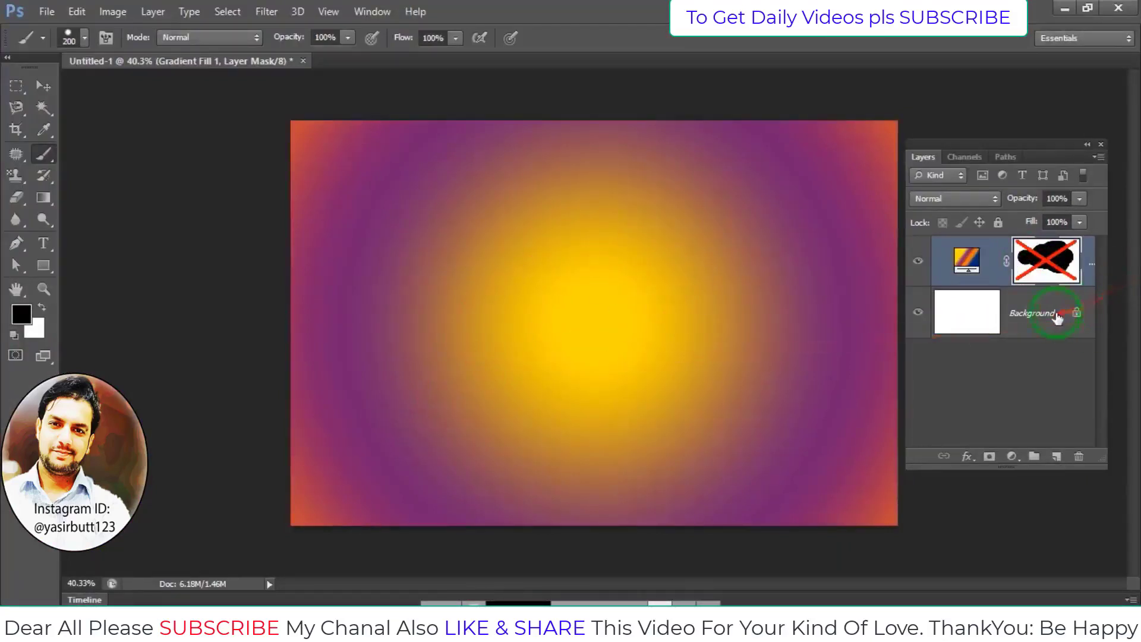
left_click(1050, 277, "shift")
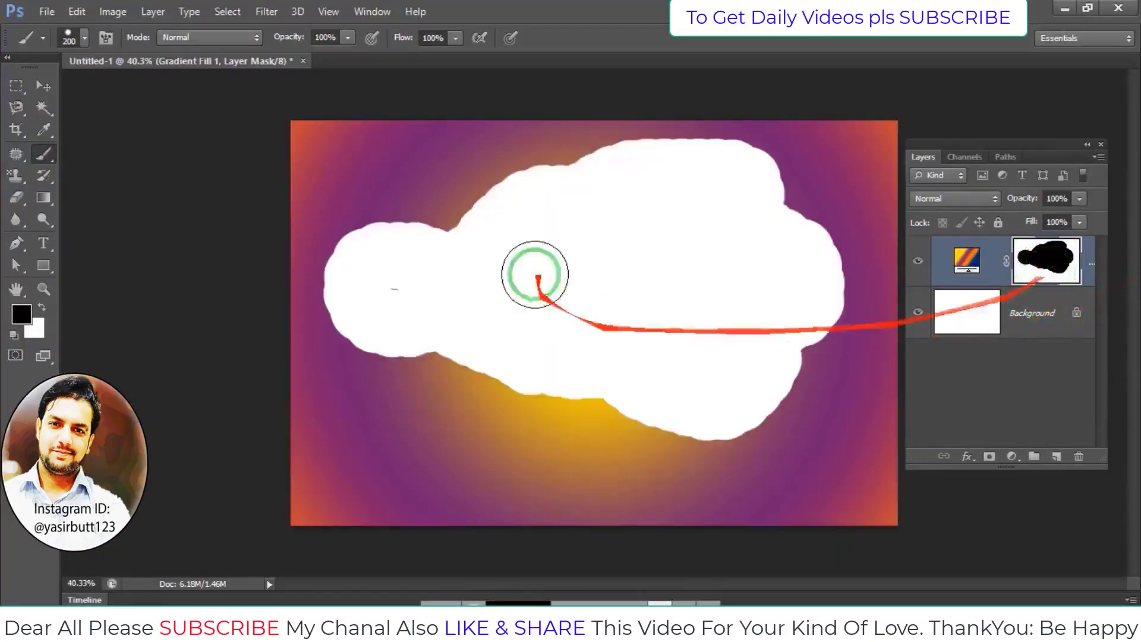
right_click(1051, 269)
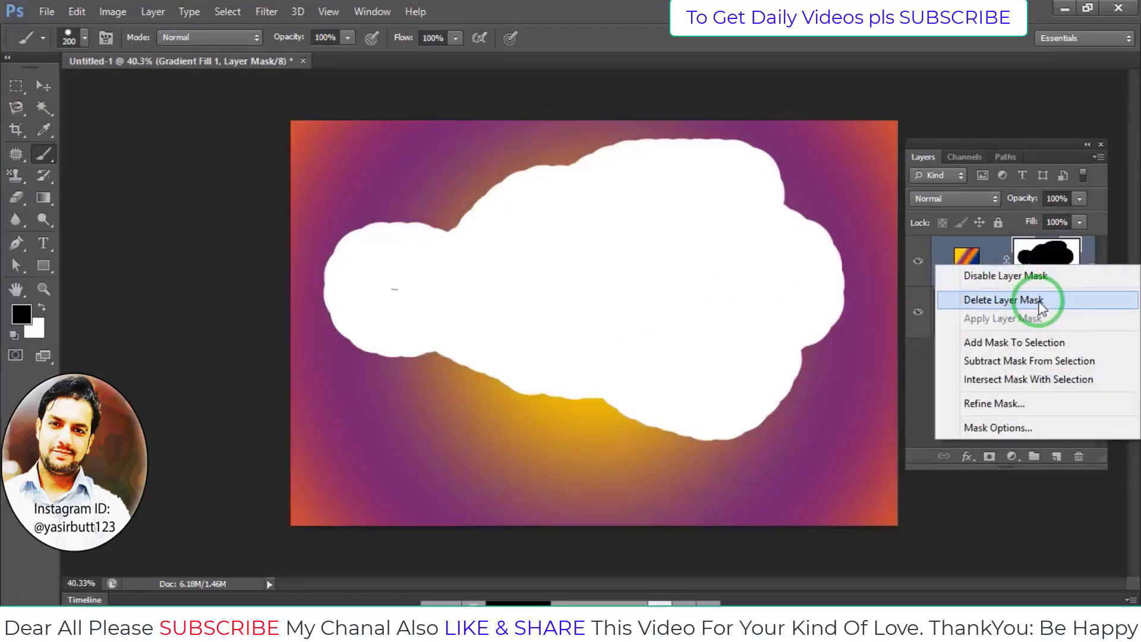
Append the Metals gradient set to the Gradient Fill presets.
left_click(920, 398)
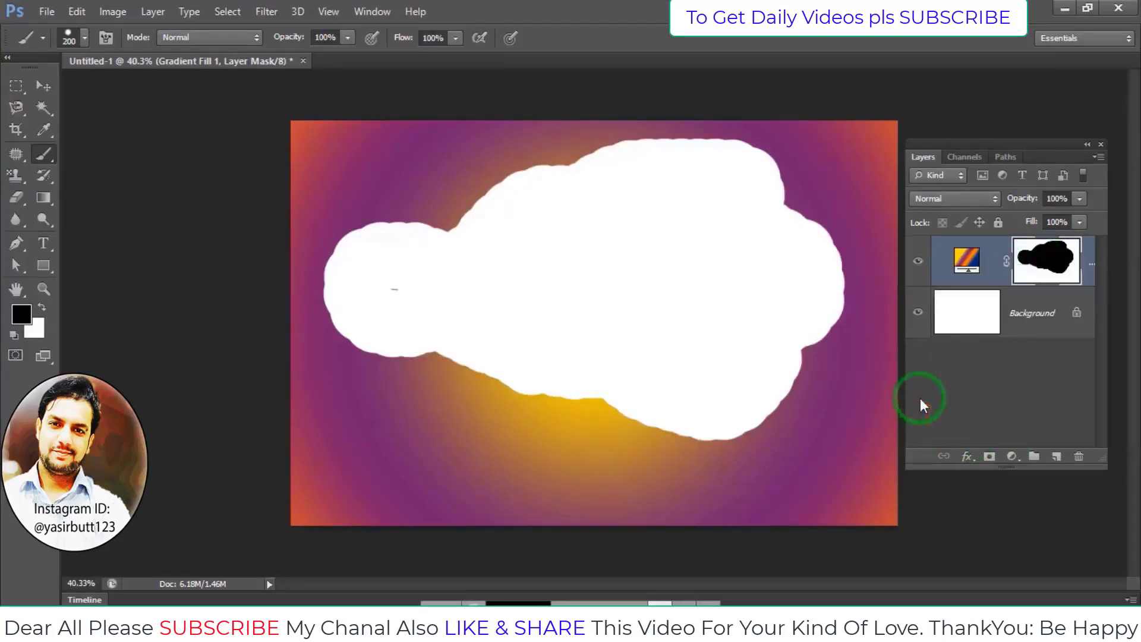
double_click(969, 265)
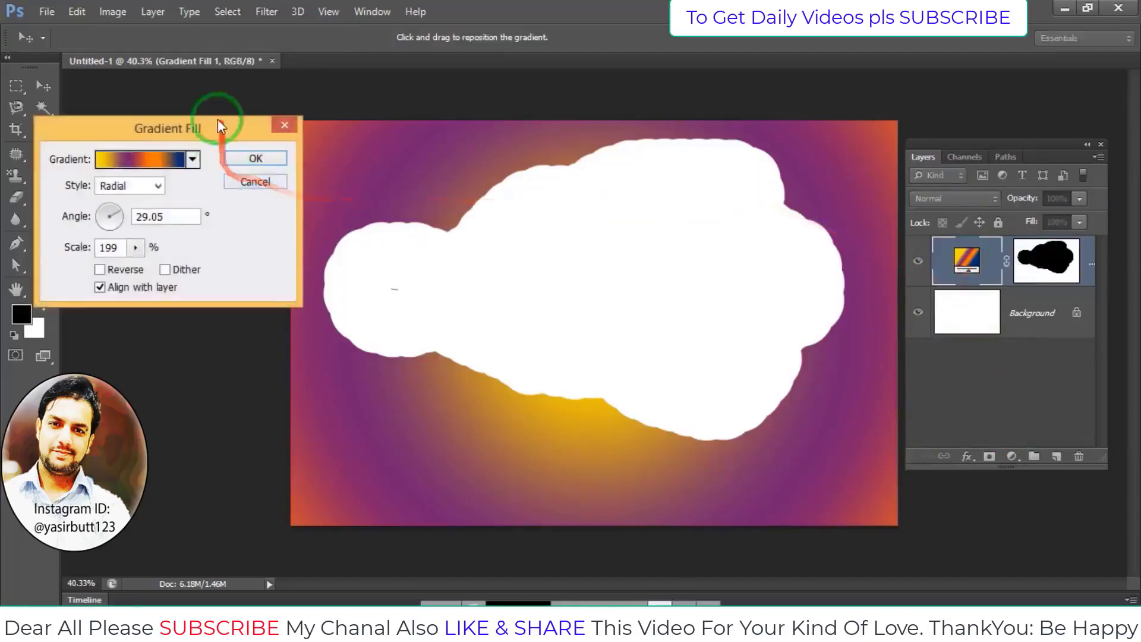
left_click_drag(220, 120, 832, 144)
left_click(800, 174)
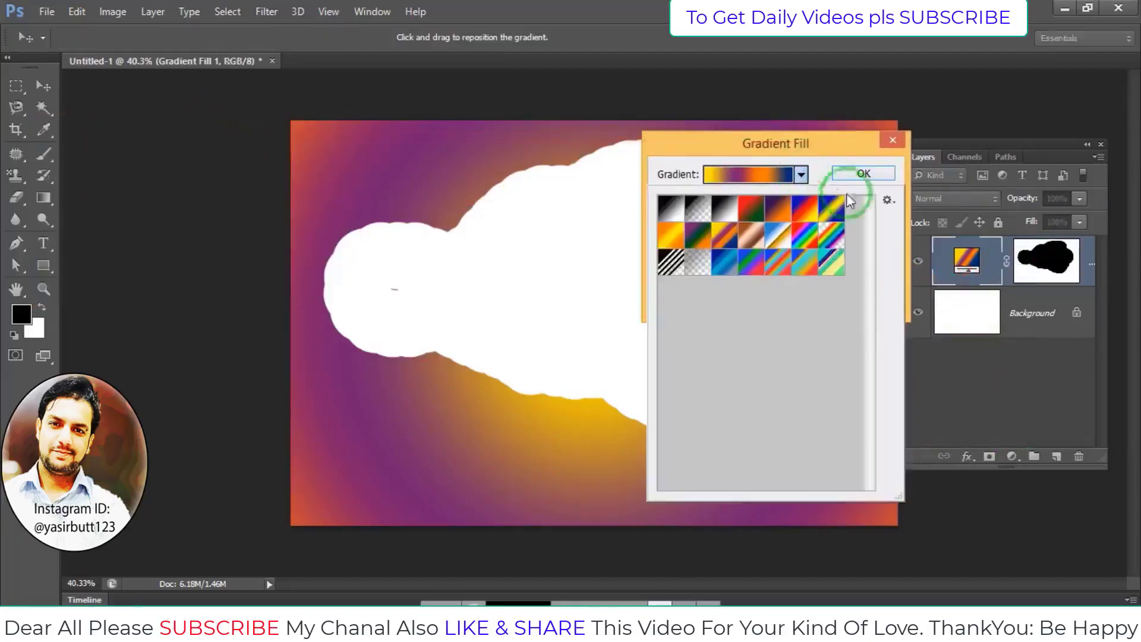
left_click(889, 202)
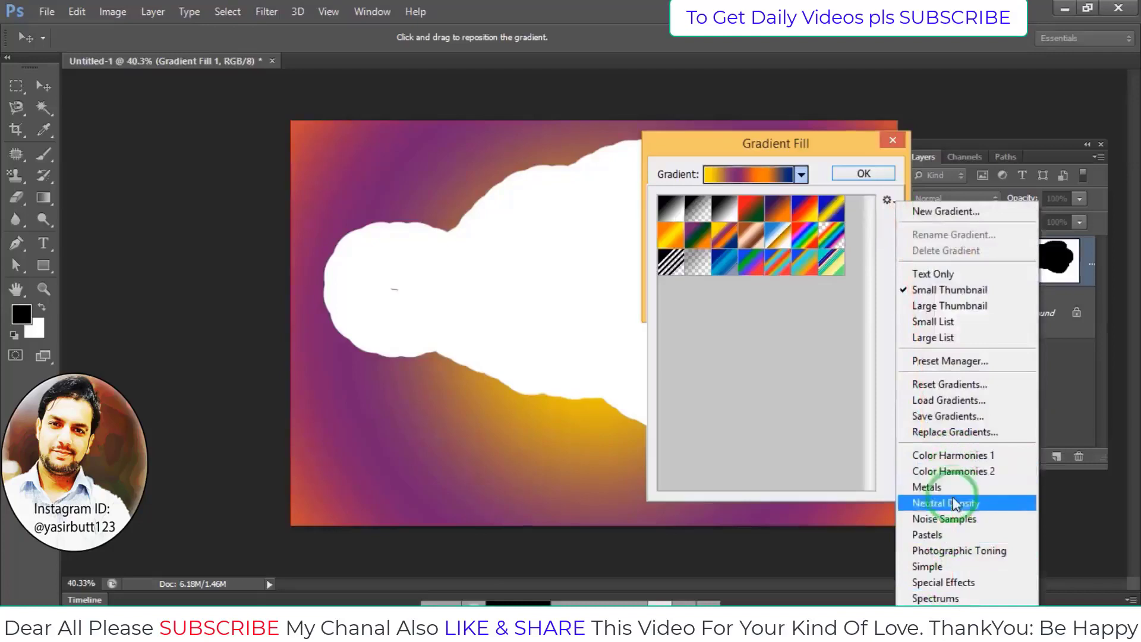
left_click(954, 487)
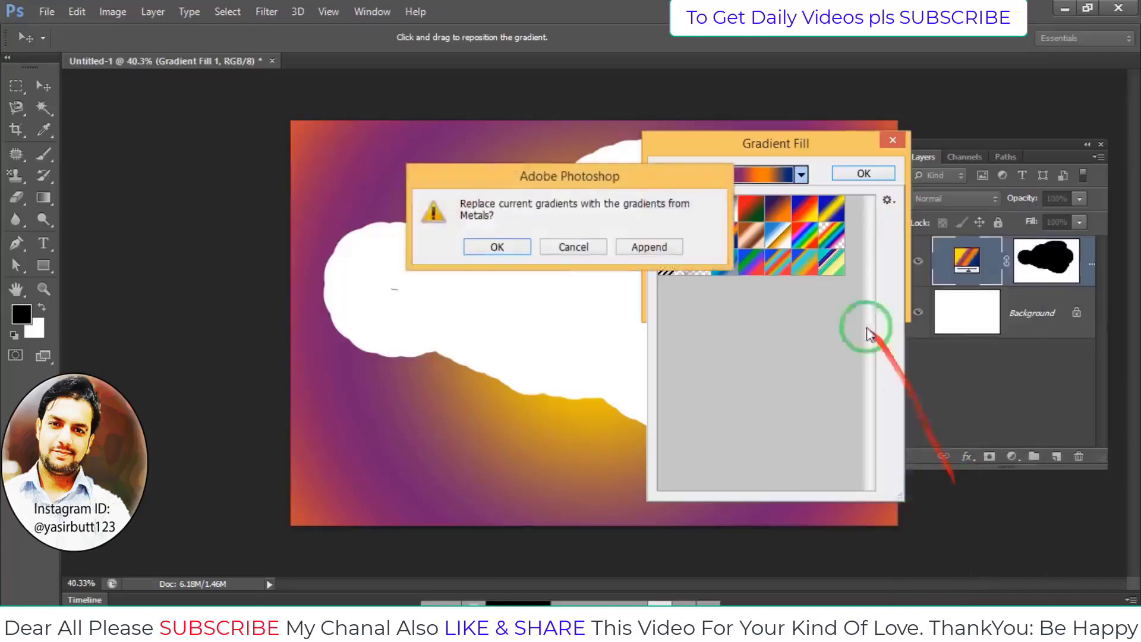
left_click(650, 248)
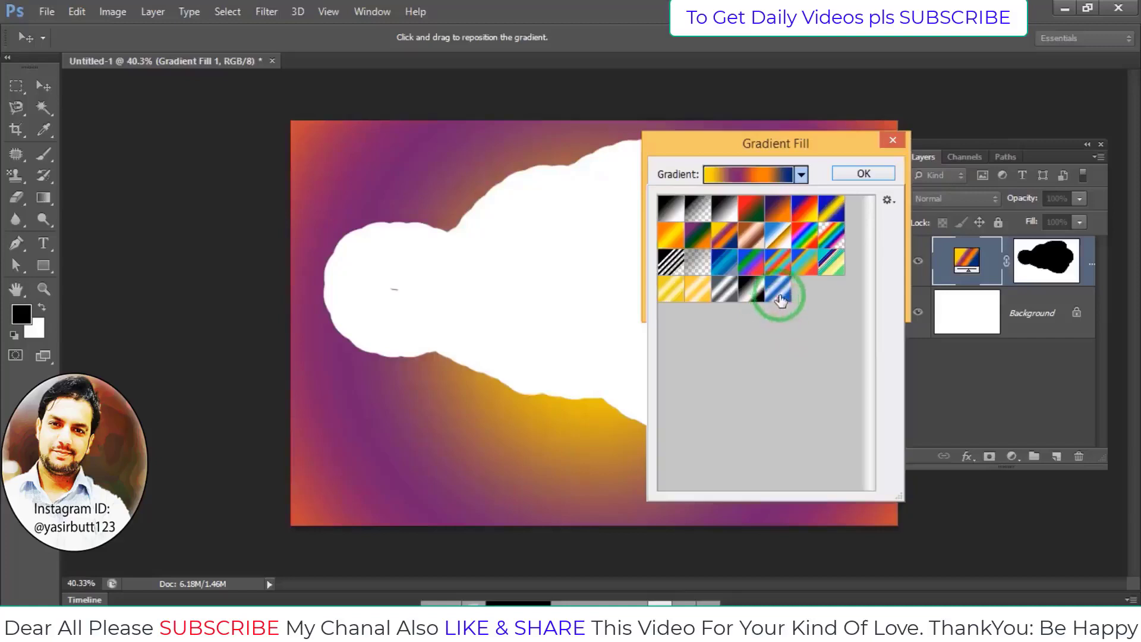
Apply a silver metal gradient to the fill, then delete the Gradient Fill layer.
left_click(777, 291)
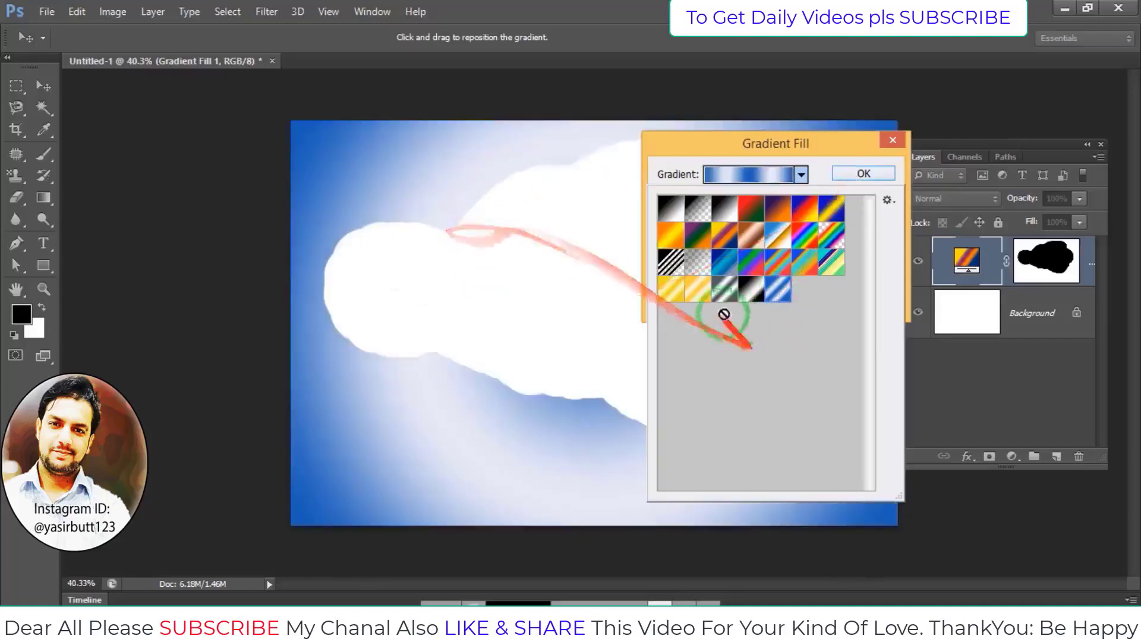
left_click(725, 289)
left_click(864, 173)
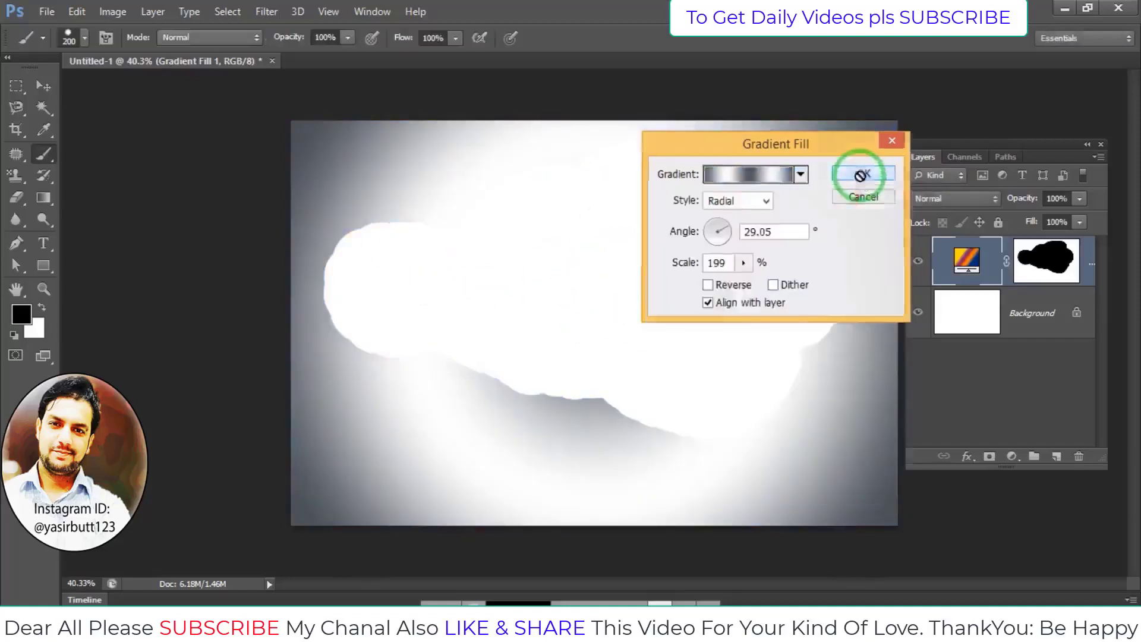
key("b")
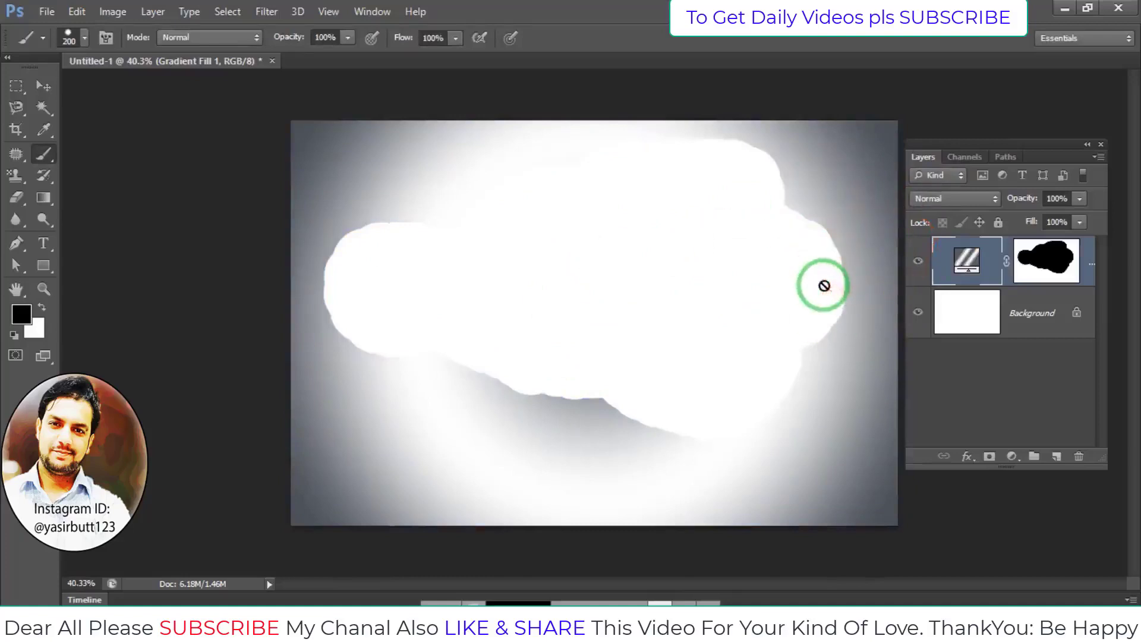
left_click_drag(961, 260, 1082, 456)
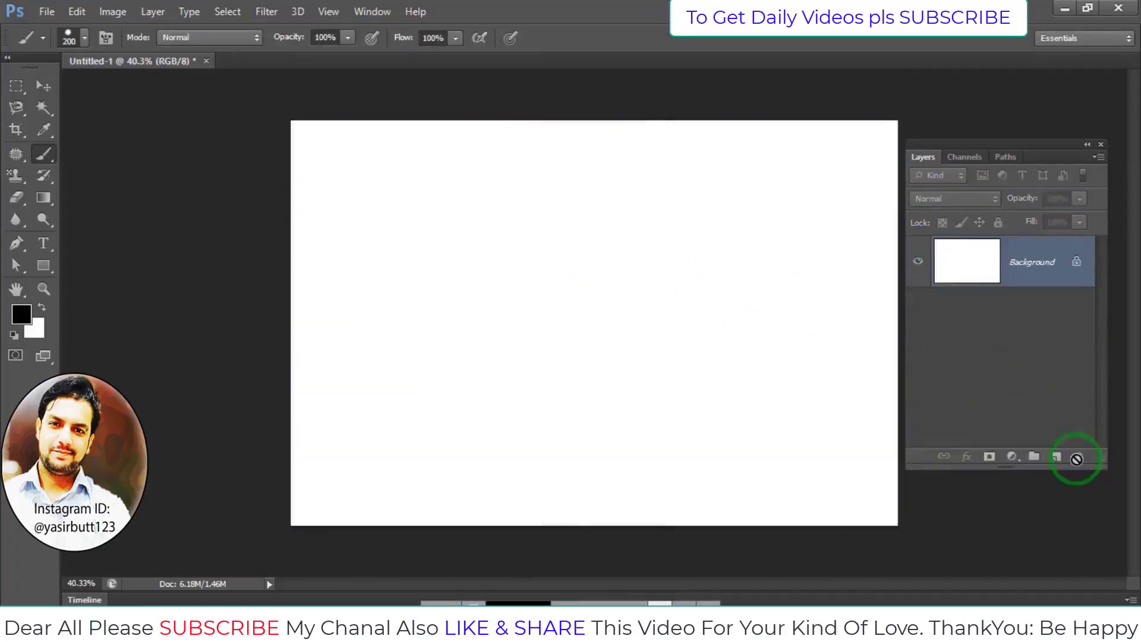
Add a Pattern Fill layer tiling the portrait photo and move its dialog aside.
left_click(954, 264)
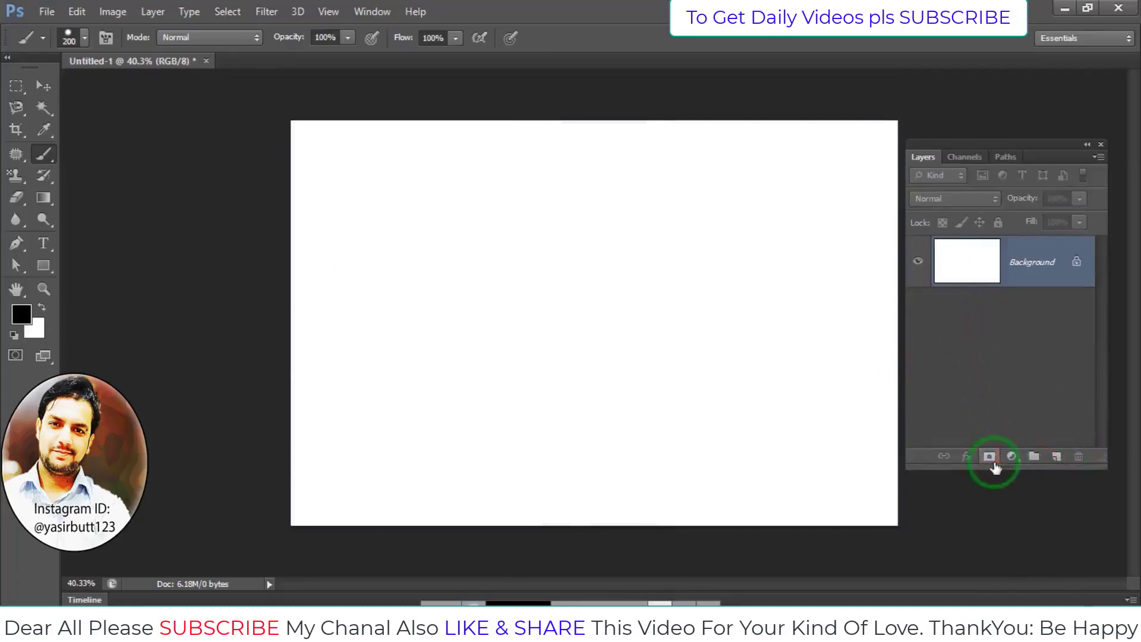
left_click(1013, 458)
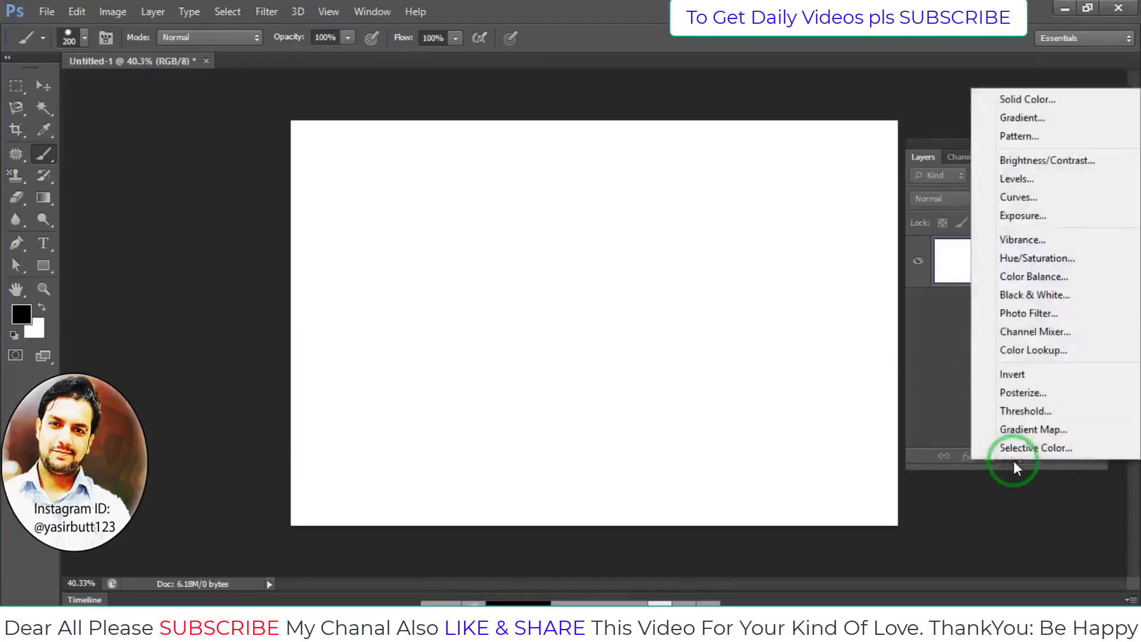
left_click(1026, 145)
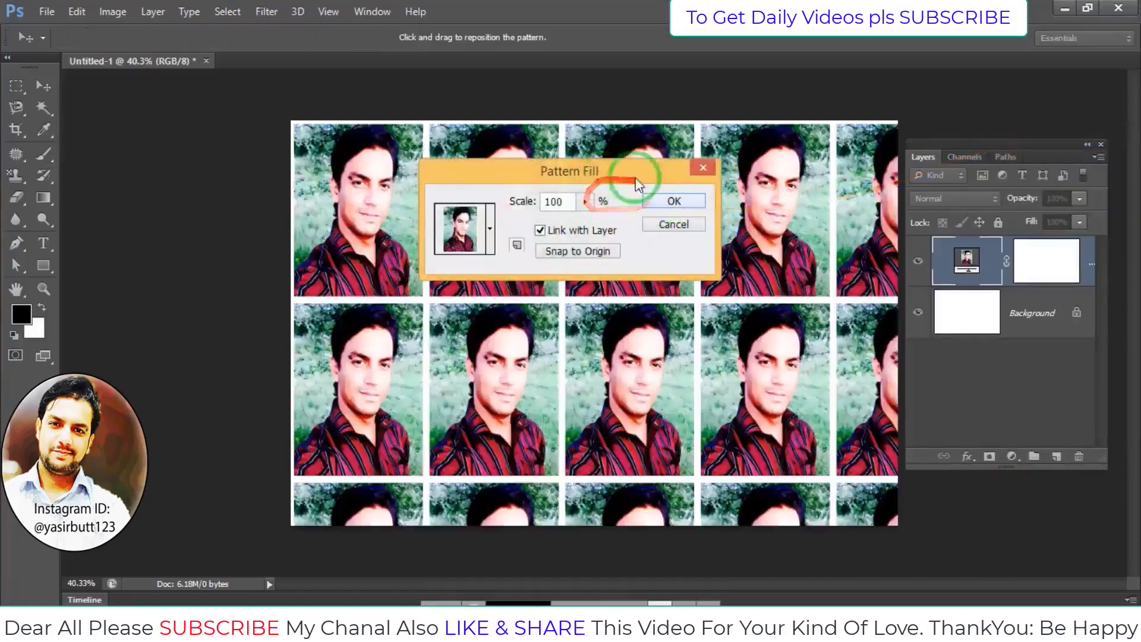
left_click_drag(636, 179, 492, 180)
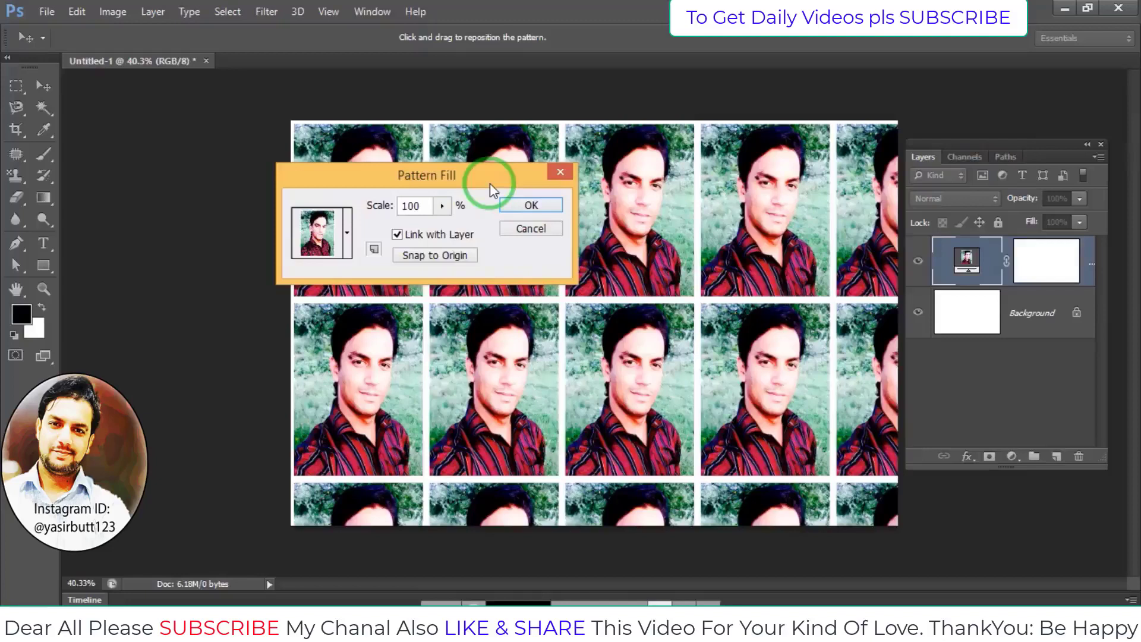
left_click(339, 251)
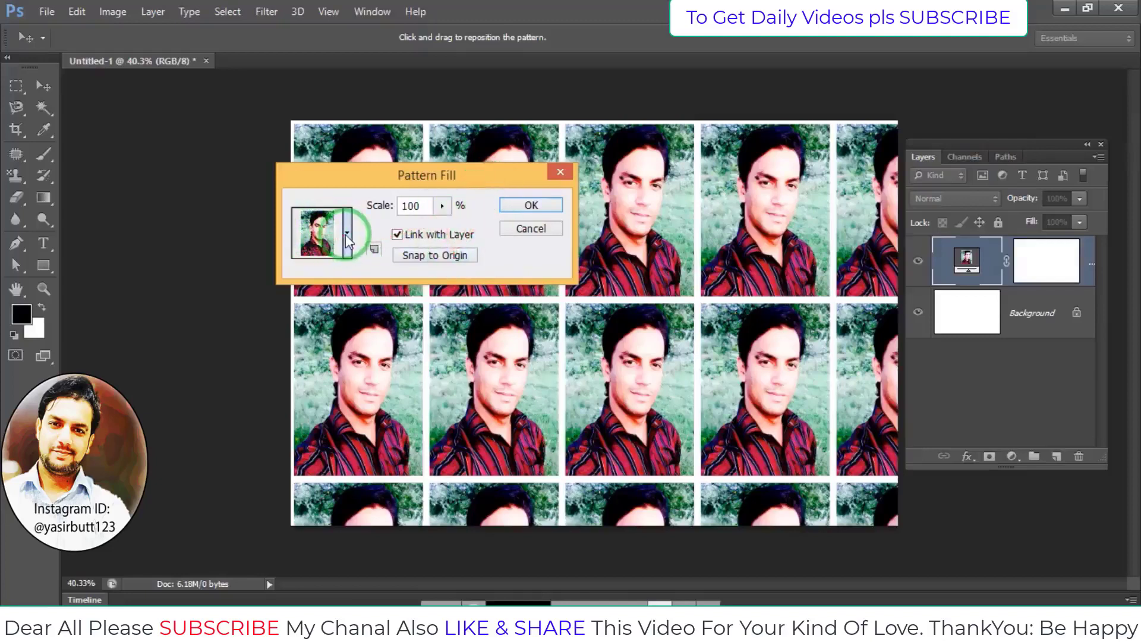
Preview the rainbow stripe and blue bubbles patterns on the fill.
left_click(347, 241)
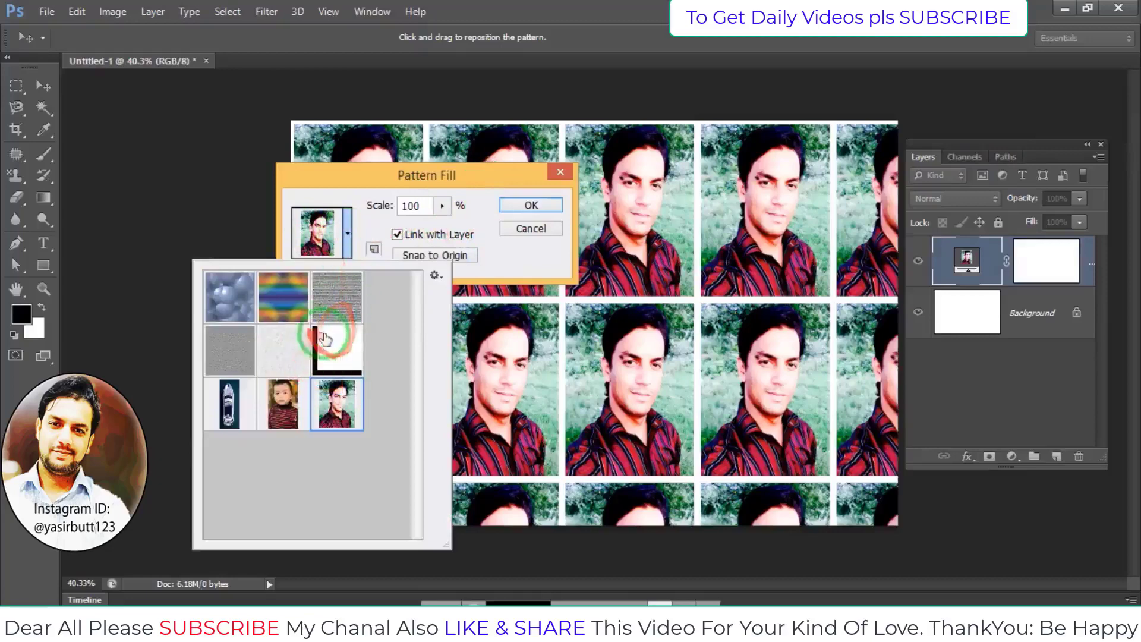
left_click(284, 305)
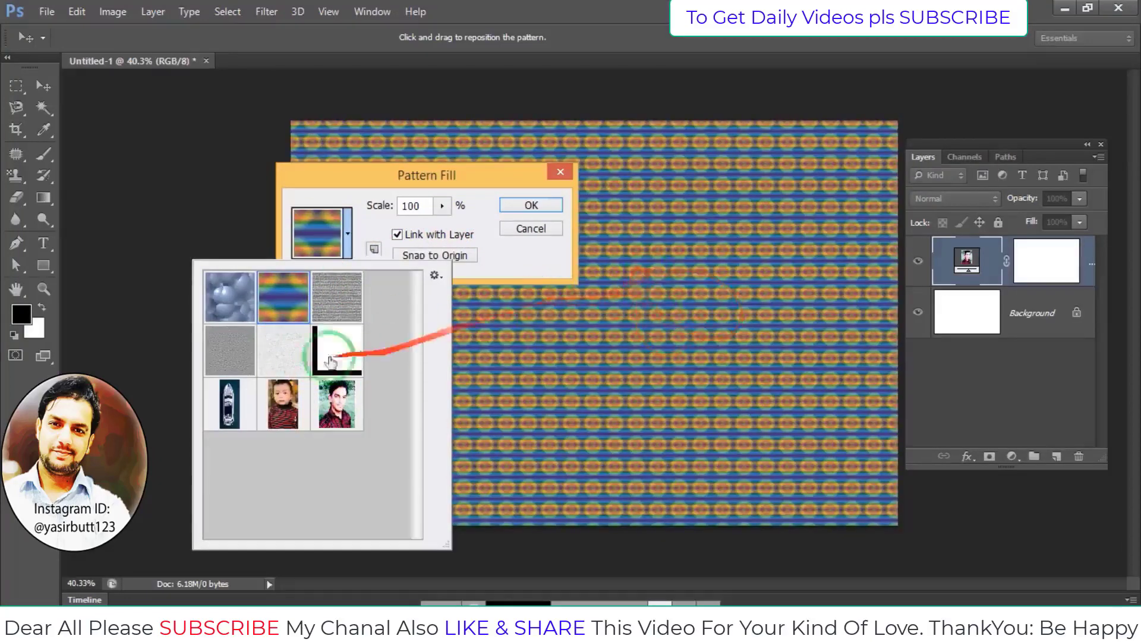
left_click(236, 308)
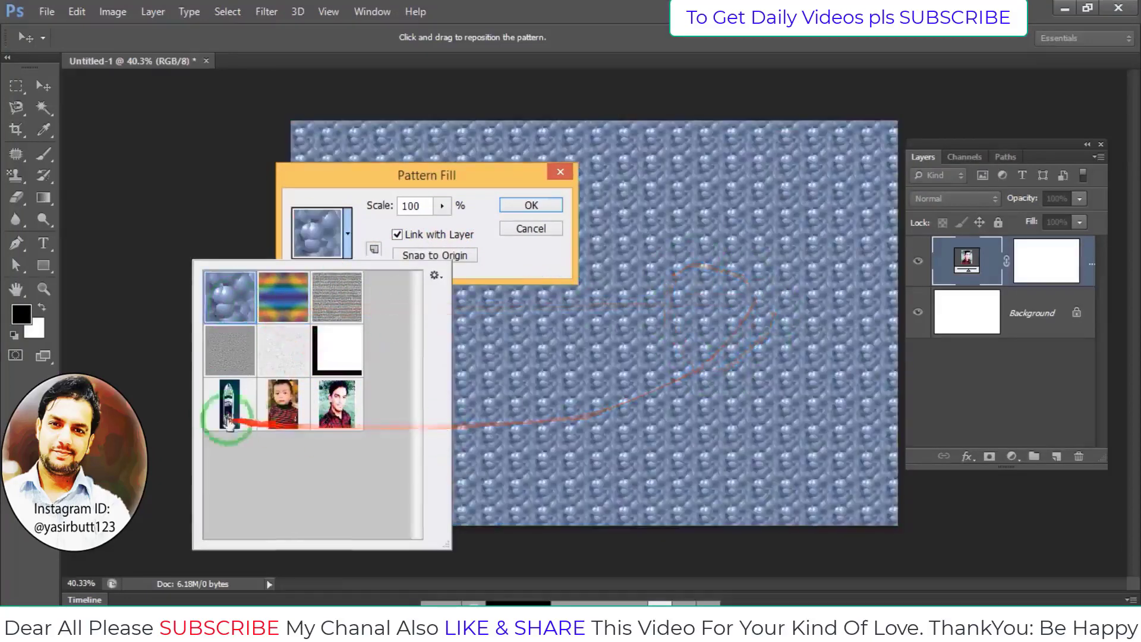
left_click(357, 310)
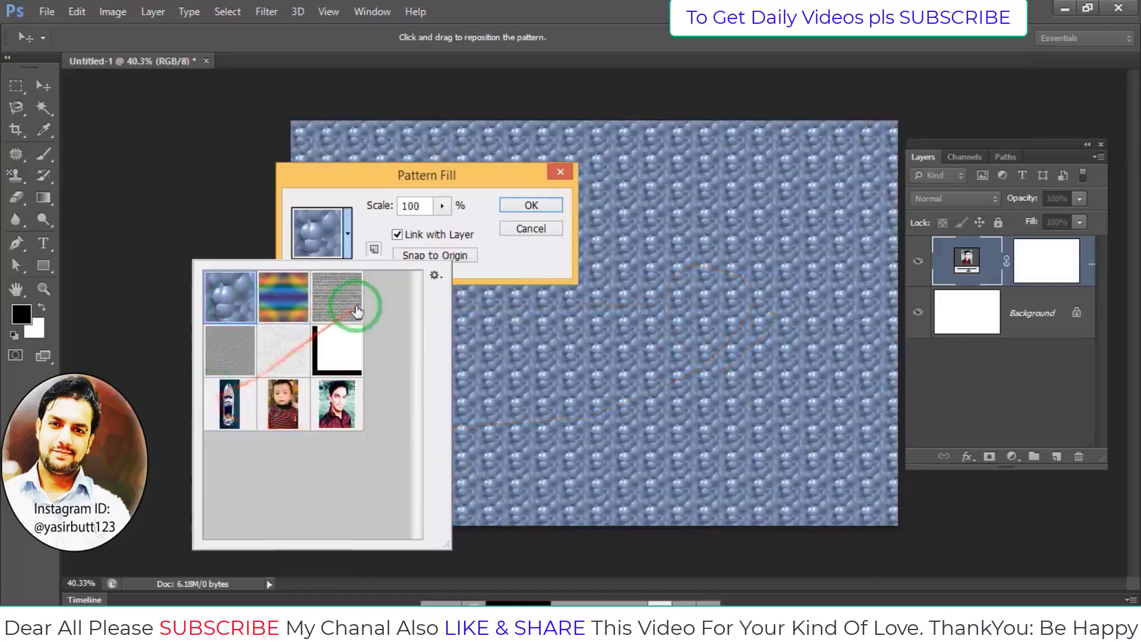
Append the Rock Patterns set and settle on the grey pebbles pattern.
left_click(436, 276)
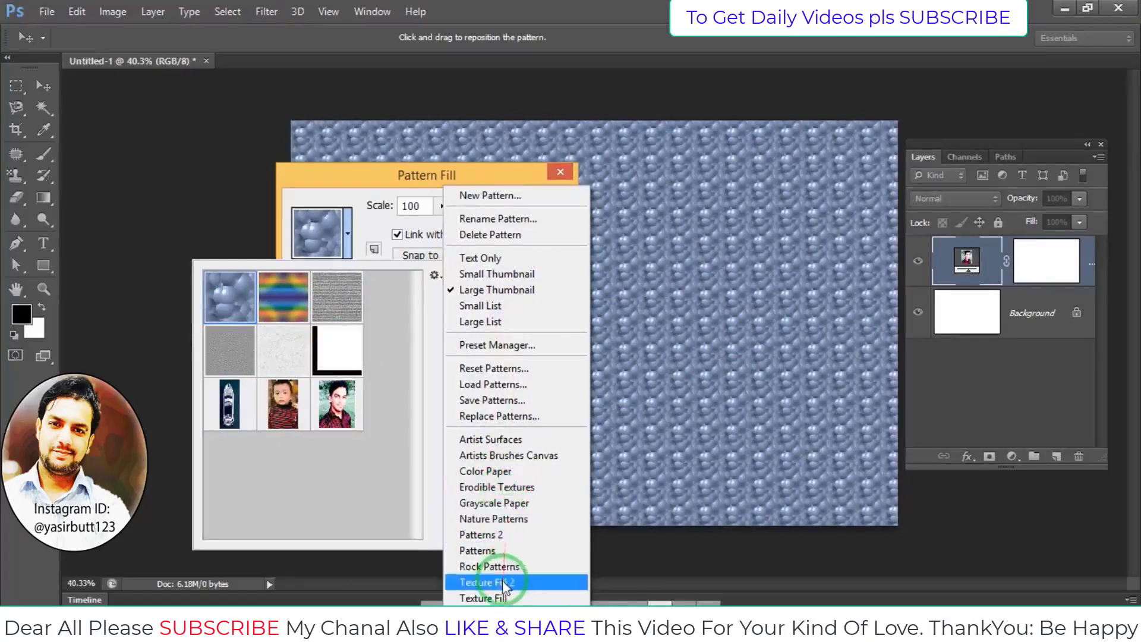
left_click(519, 568)
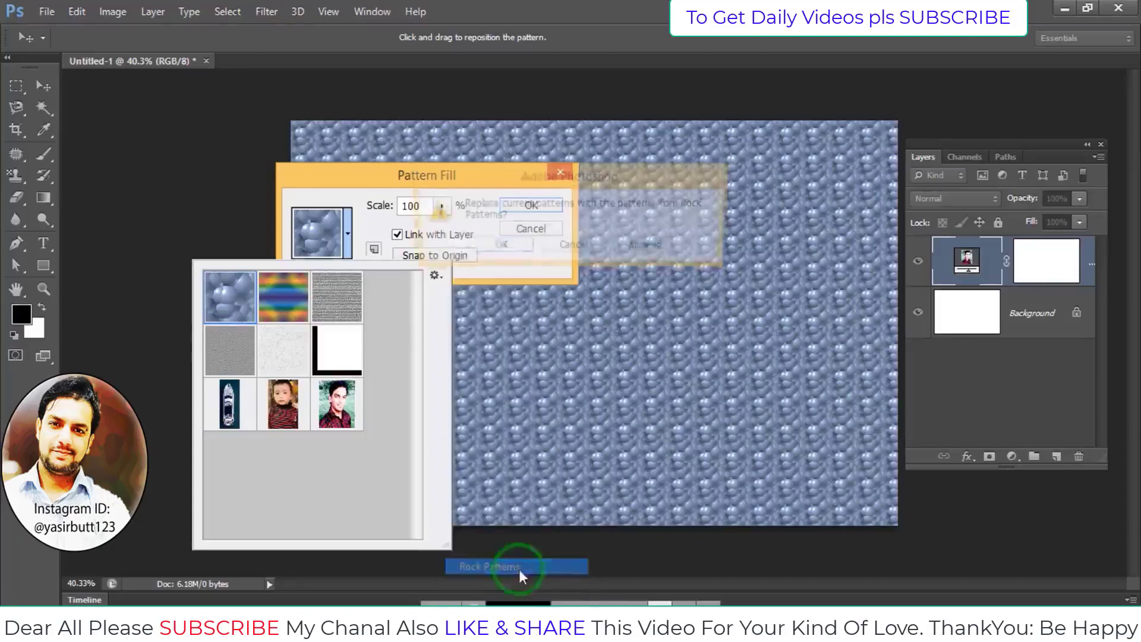
left_click(632, 249)
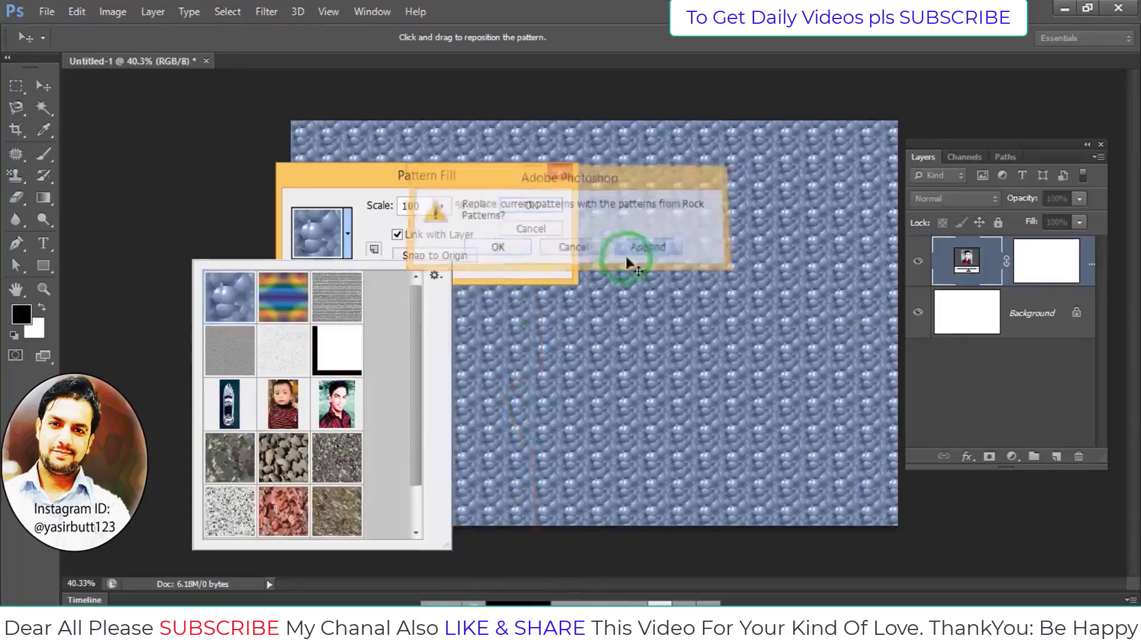
left_click_drag(421, 331, 420, 425)
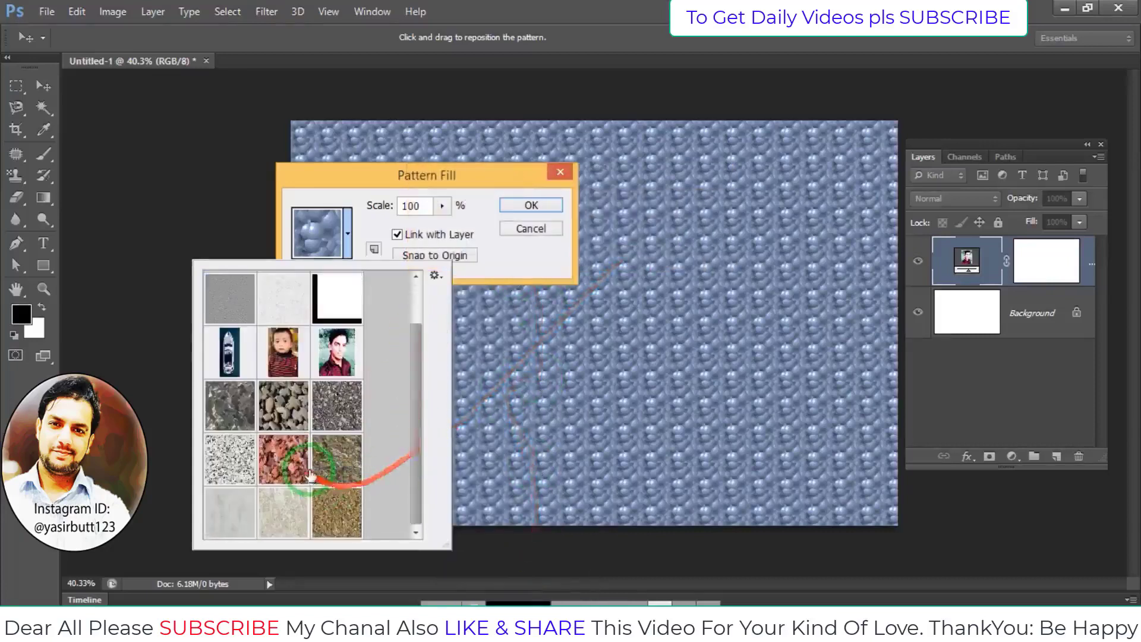
left_click(283, 406)
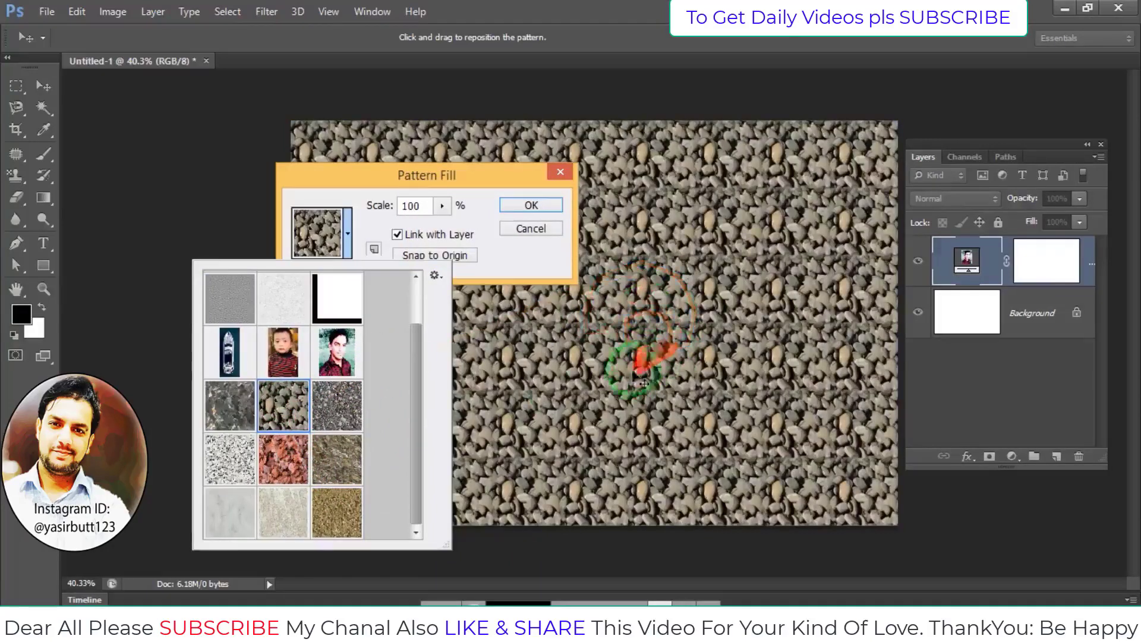
left_click(285, 458)
left_click(250, 414)
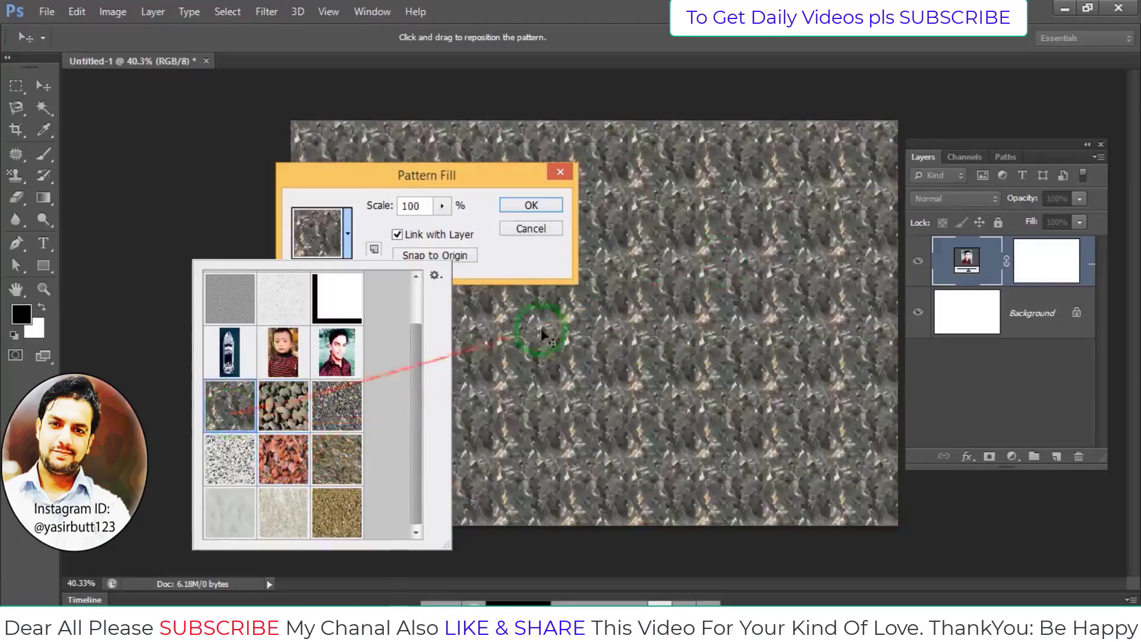
left_click(305, 392)
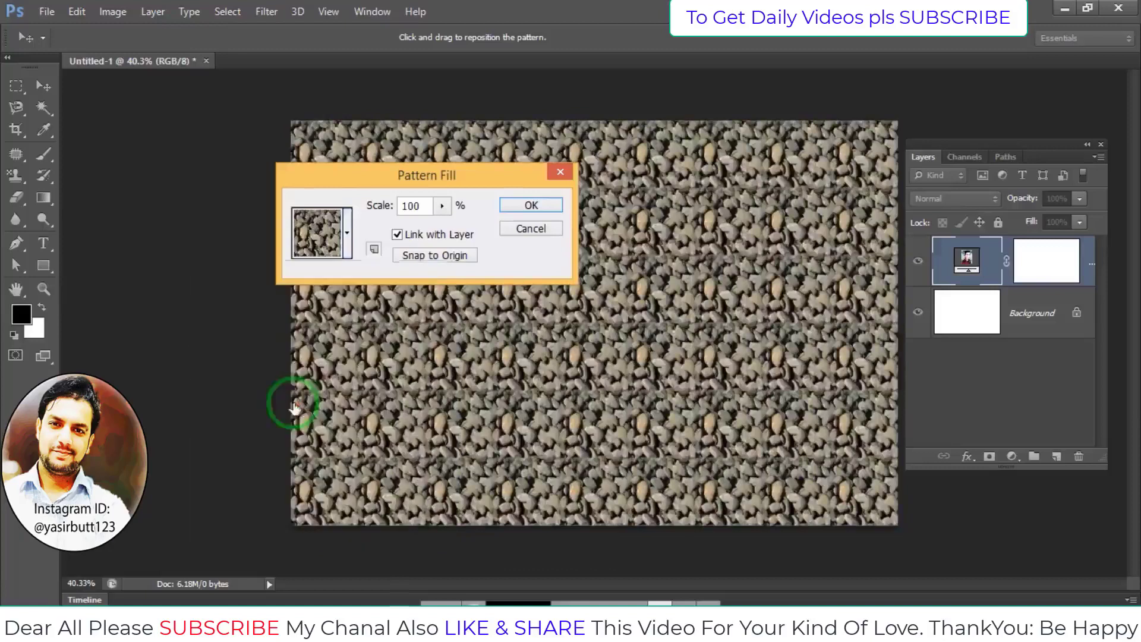
Snap the pebble pattern to the origin, enlarge it to 367% scale, and commit the fill.
left_click_drag(463, 177, 293, 189)
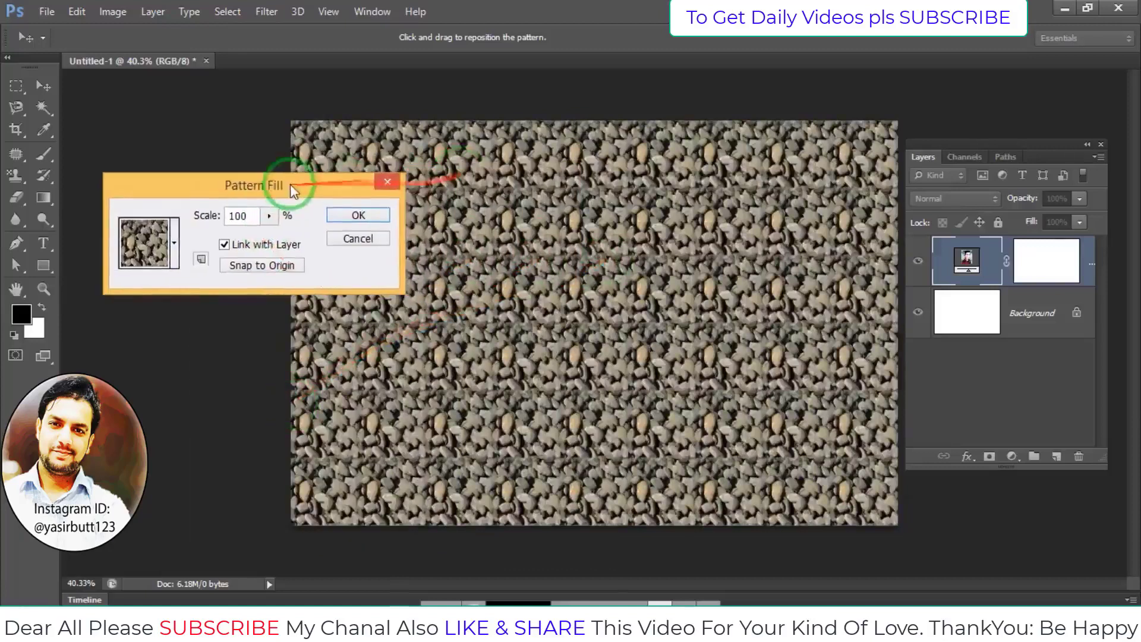
left_click(250, 265)
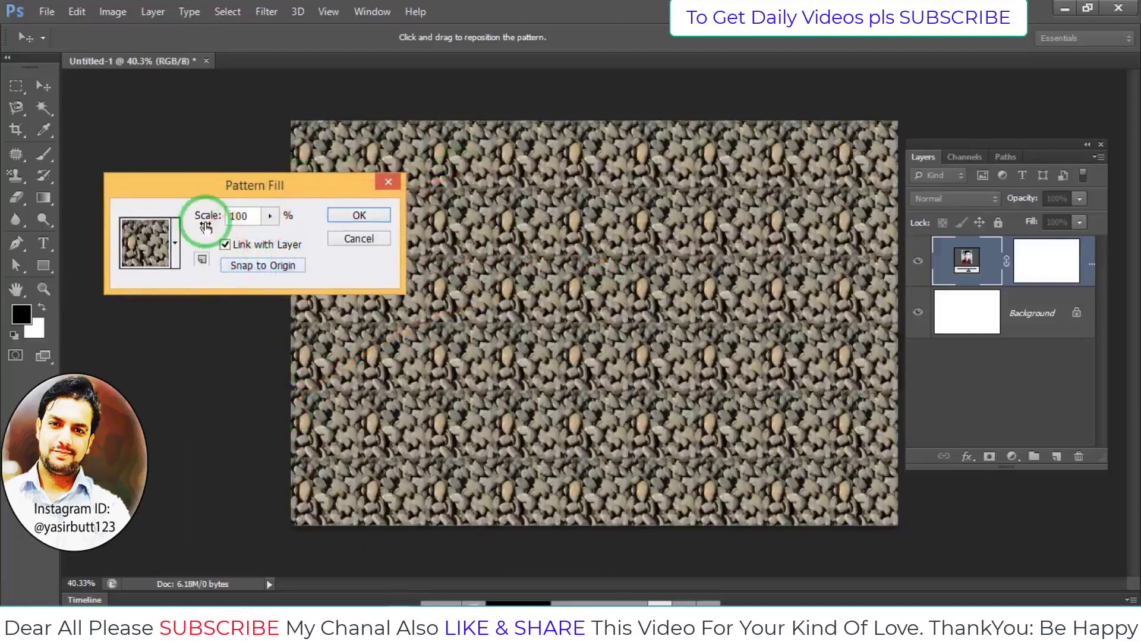
mouse_move(265, 221)
left_mouse_down()
mouse_move(331, 245)
mouse_move(265, 242)
mouse_move(293, 243)
left_mouse_up()
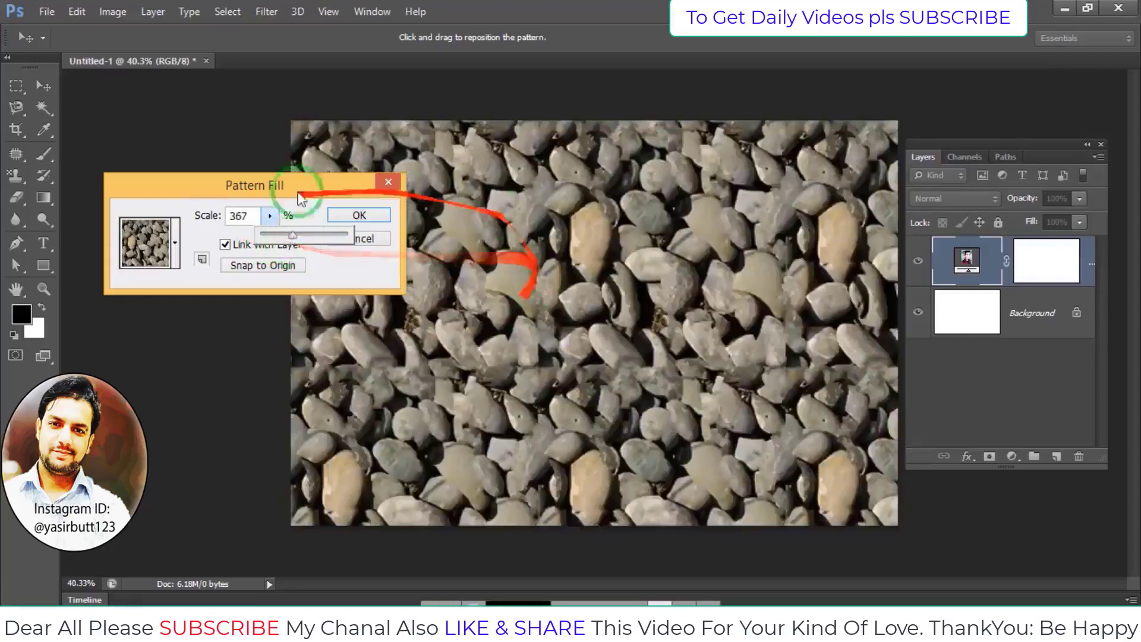
left_click(360, 215)
key("b")
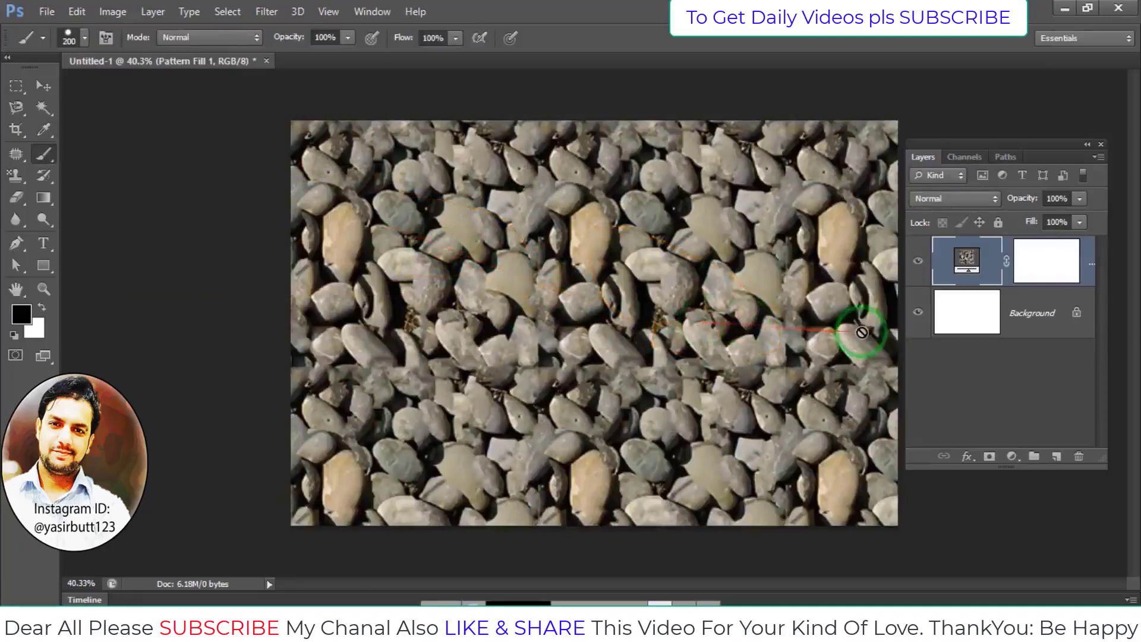
Swap Pattern Fill 1's grey pebbles for the red rock pattern swatch.
left_click(1036, 265)
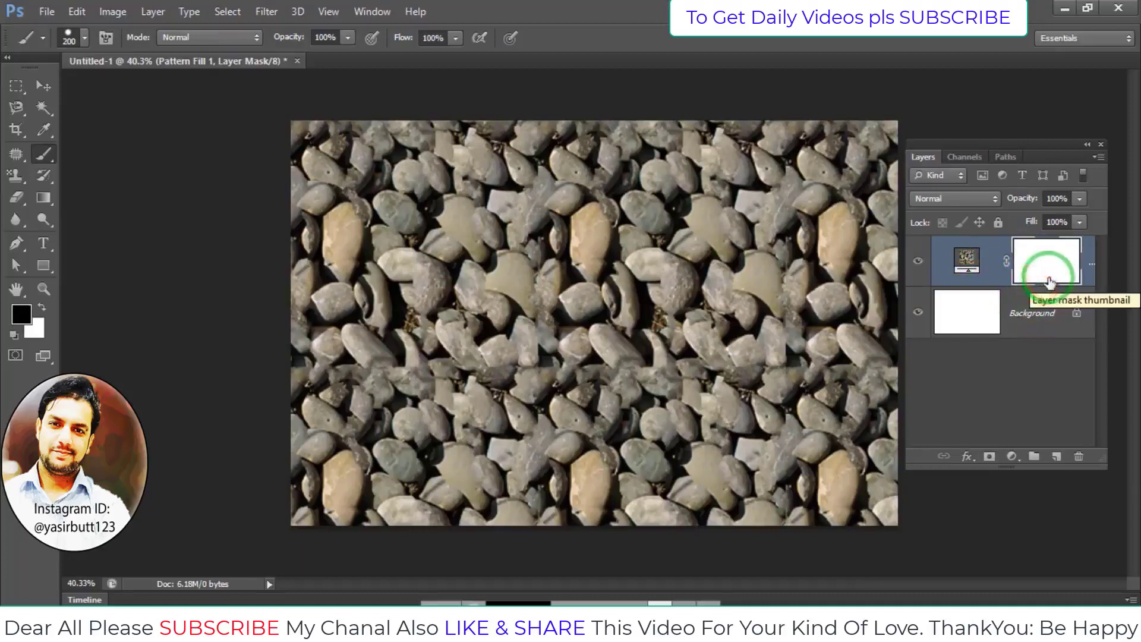
left_click(964, 262)
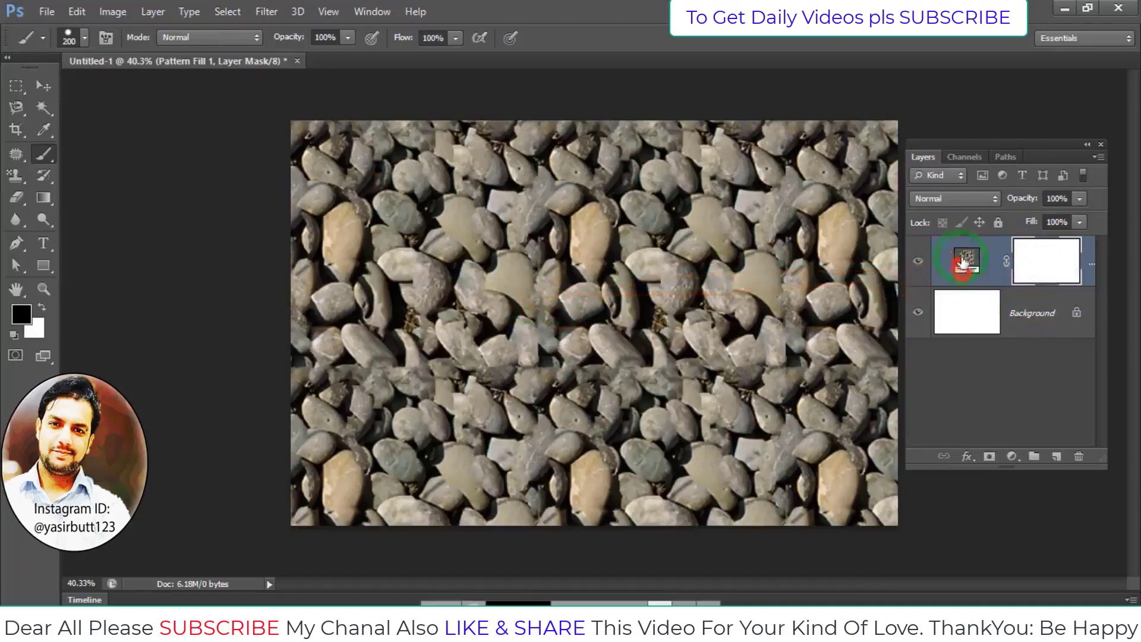
double_click(967, 261)
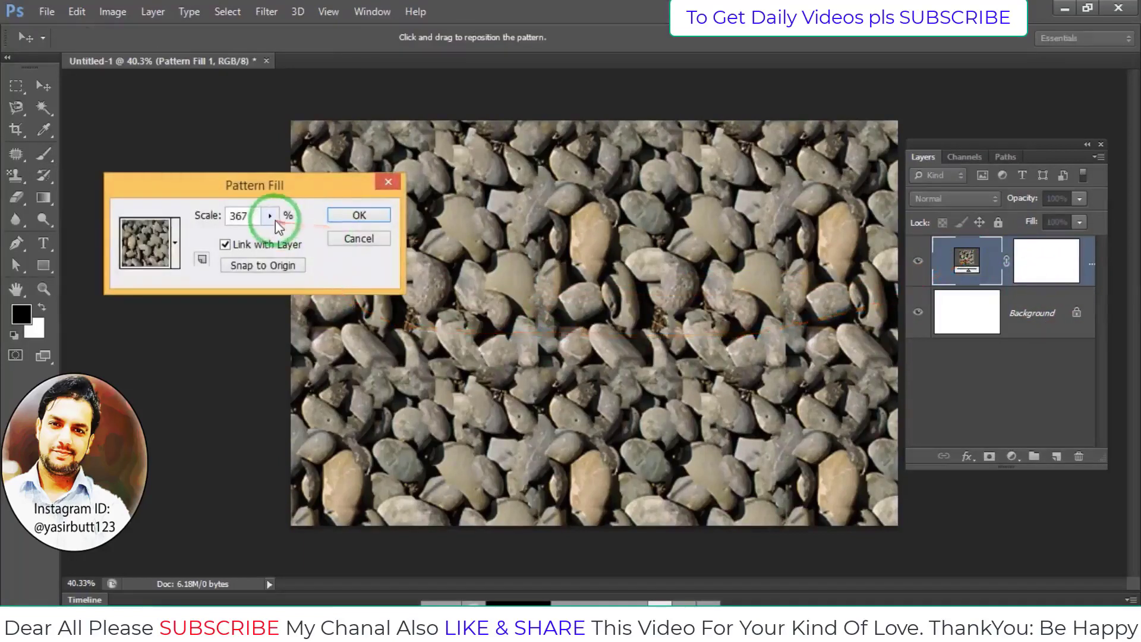
left_click(175, 244)
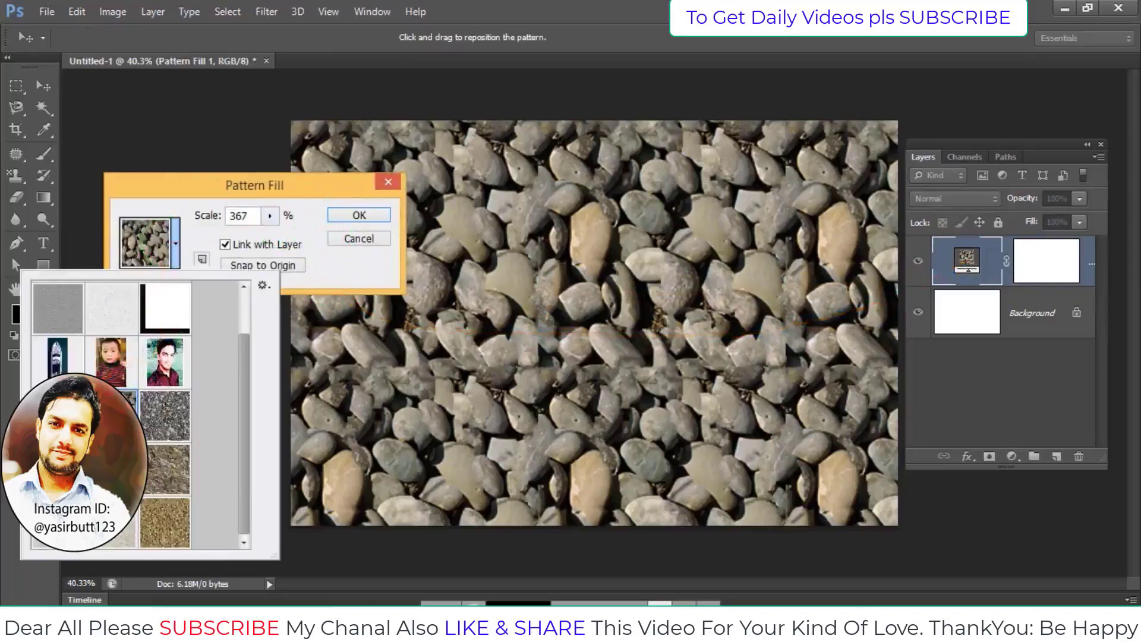
left_click(113, 416)
left_click(359, 215)
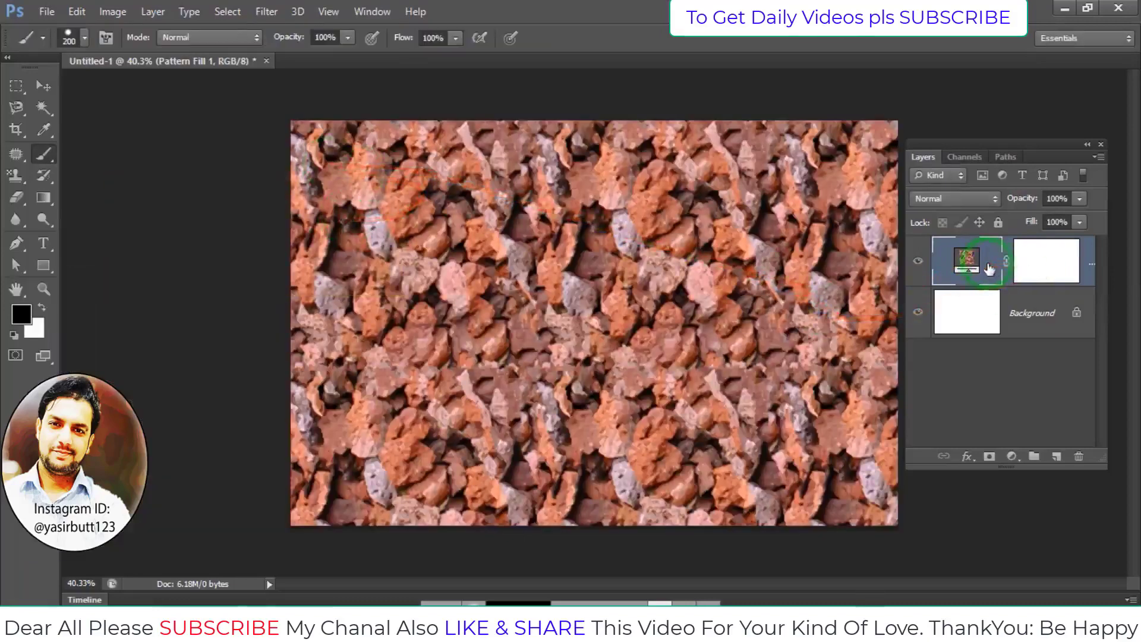
left_click(153, 11)
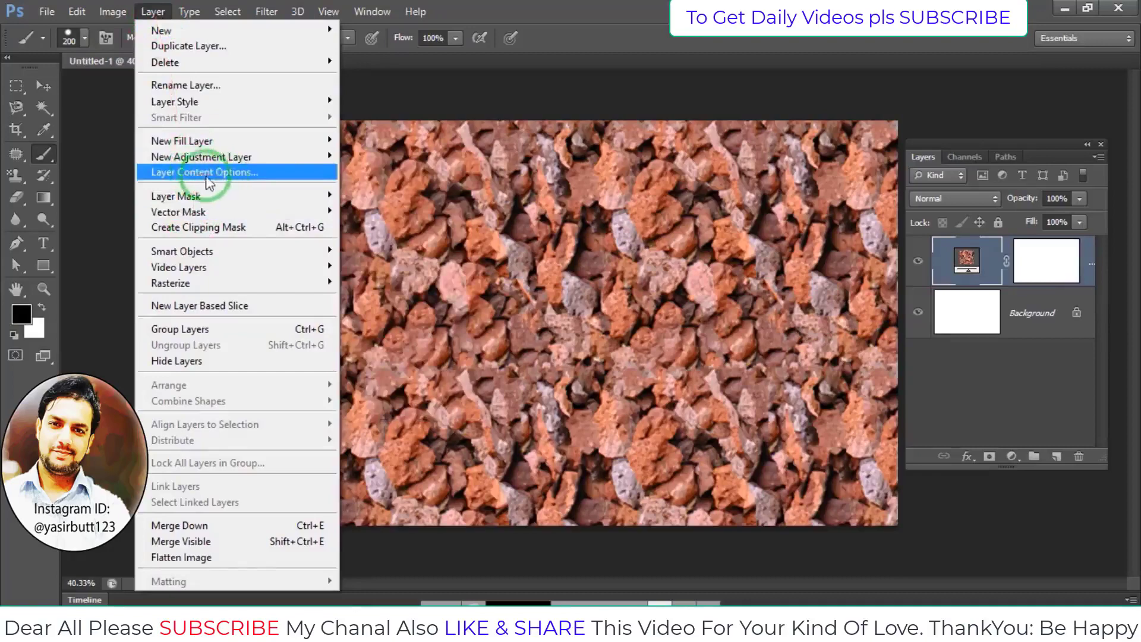
Change Pattern Fill 1 to the sand texture at 357% scale via Layer Content Options.
left_click(228, 175)
left_click(175, 244)
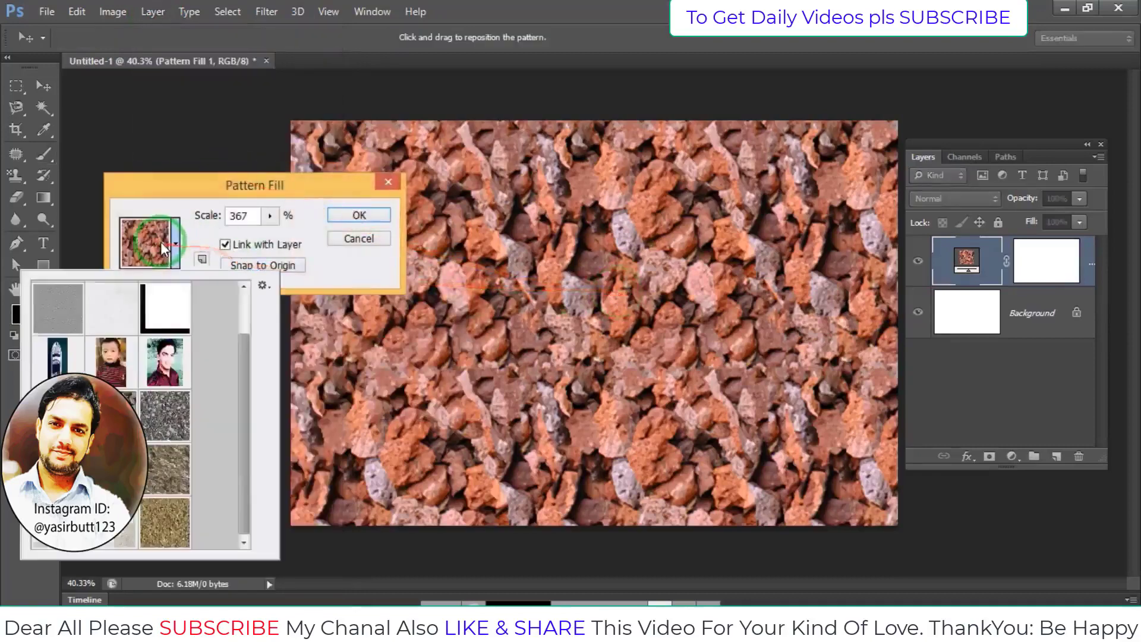
left_click(165, 522)
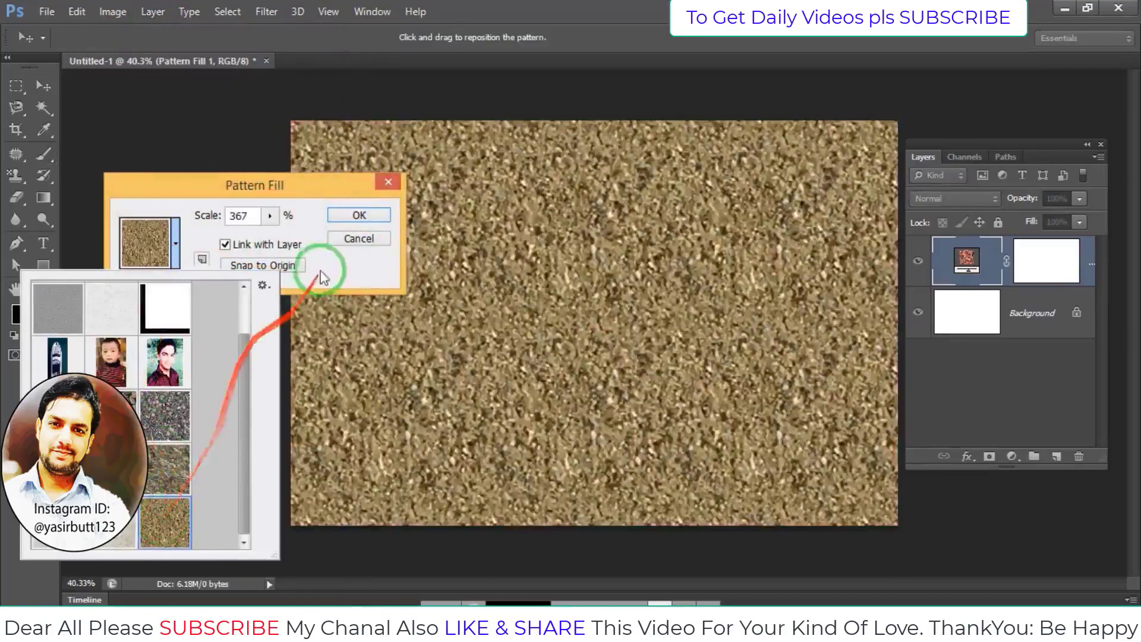
left_click(292, 235)
left_click_drag(270, 215, 306, 245)
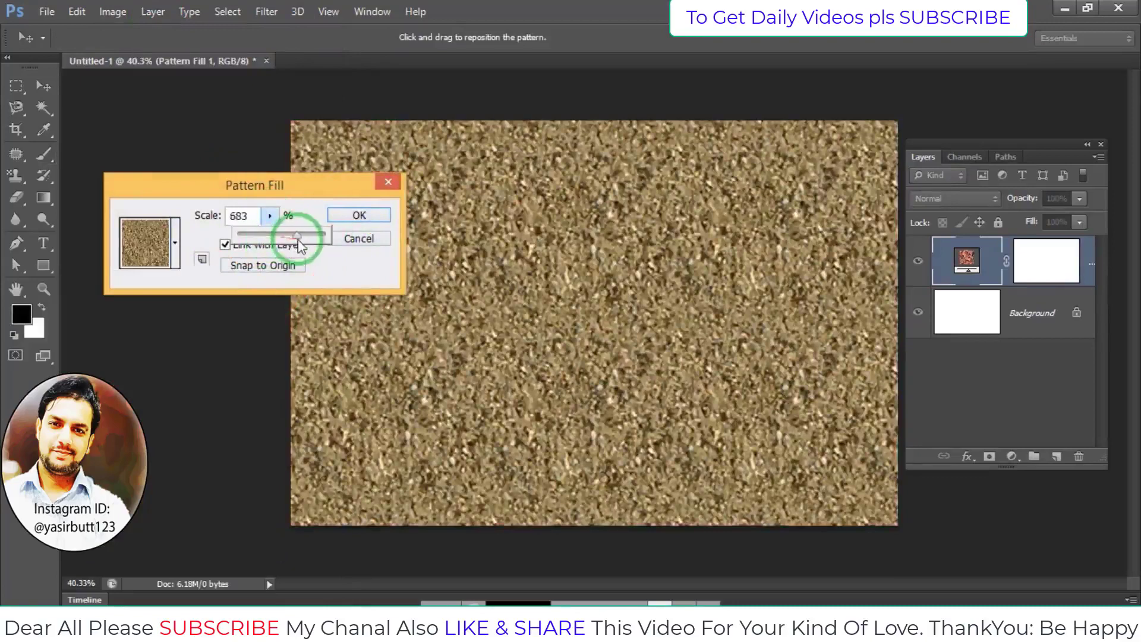
left_click_drag(313, 244, 290, 250)
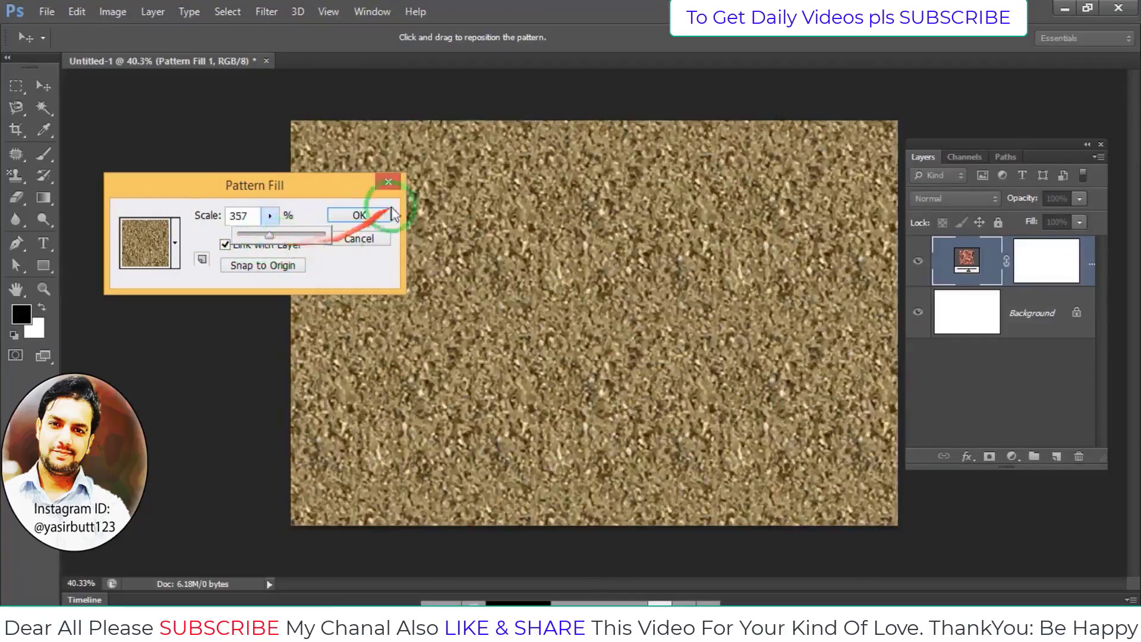
left_click(359, 215)
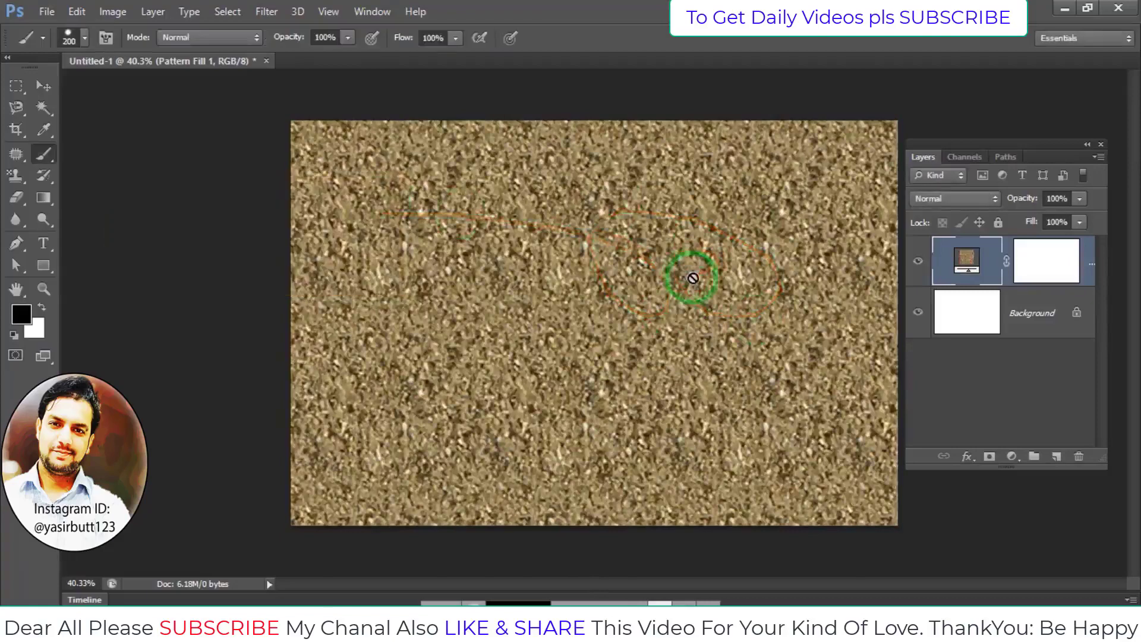
Paint a black stroke on the Pattern Fill mask and toggle the mask.
left_click(1035, 263)
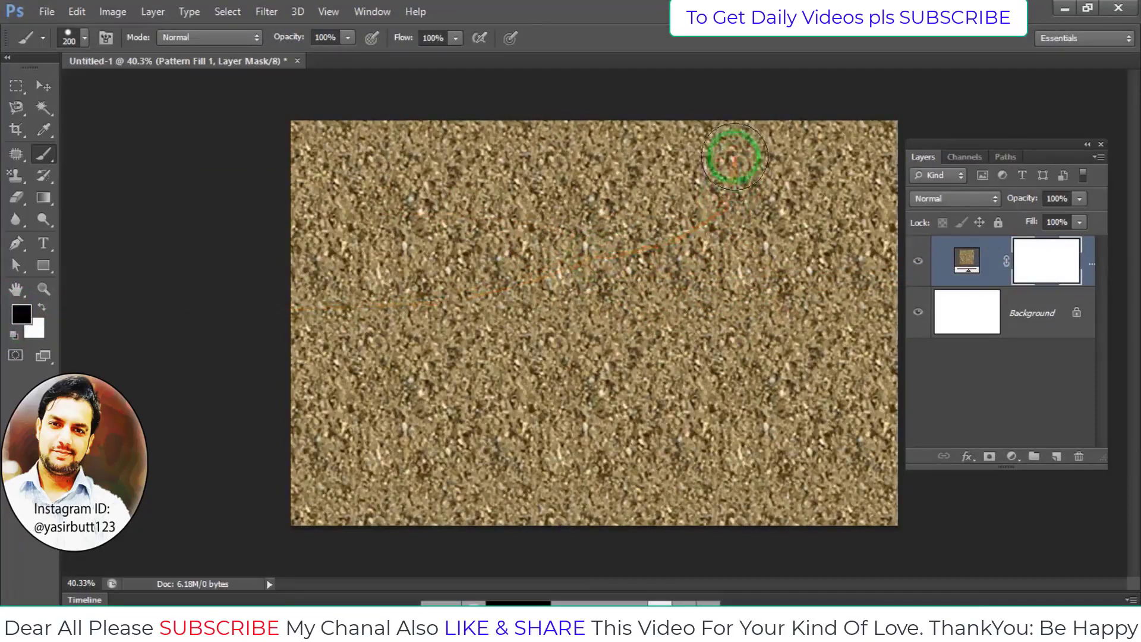
mouse_move(735, 157)
left_mouse_down()
mouse_move(484, 420)
mouse_move(454, 255)
mouse_move(451, 158)
mouse_move(497, 227)
mouse_move(586, 194)
mouse_move(565, 265)
mouse_move(833, 277)
left_mouse_up()
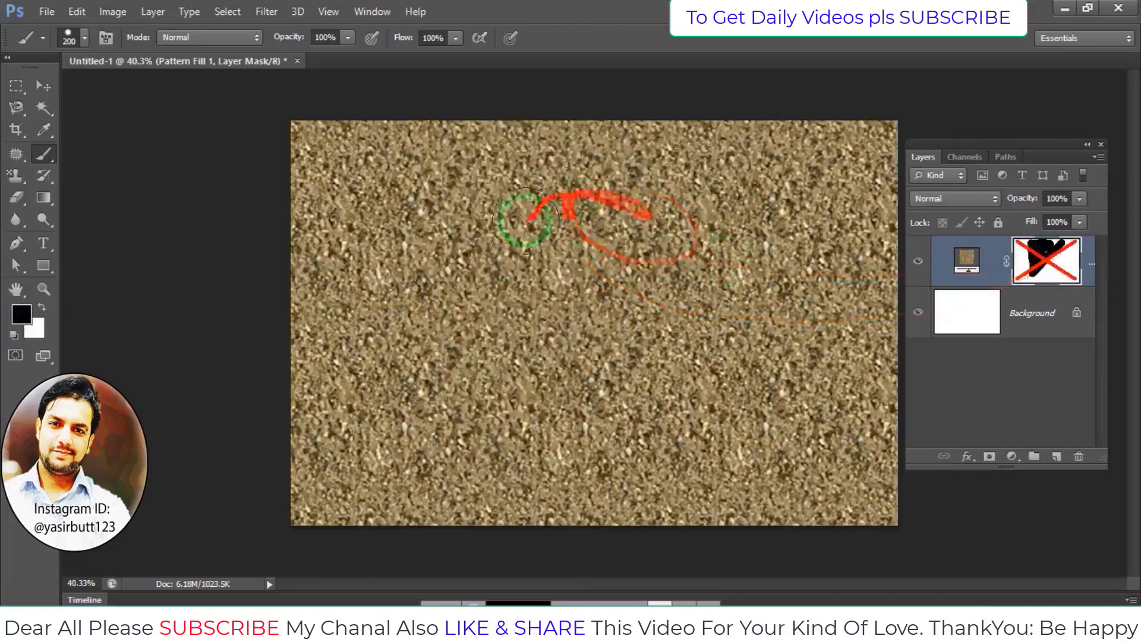
left_click(1069, 263, "shift")
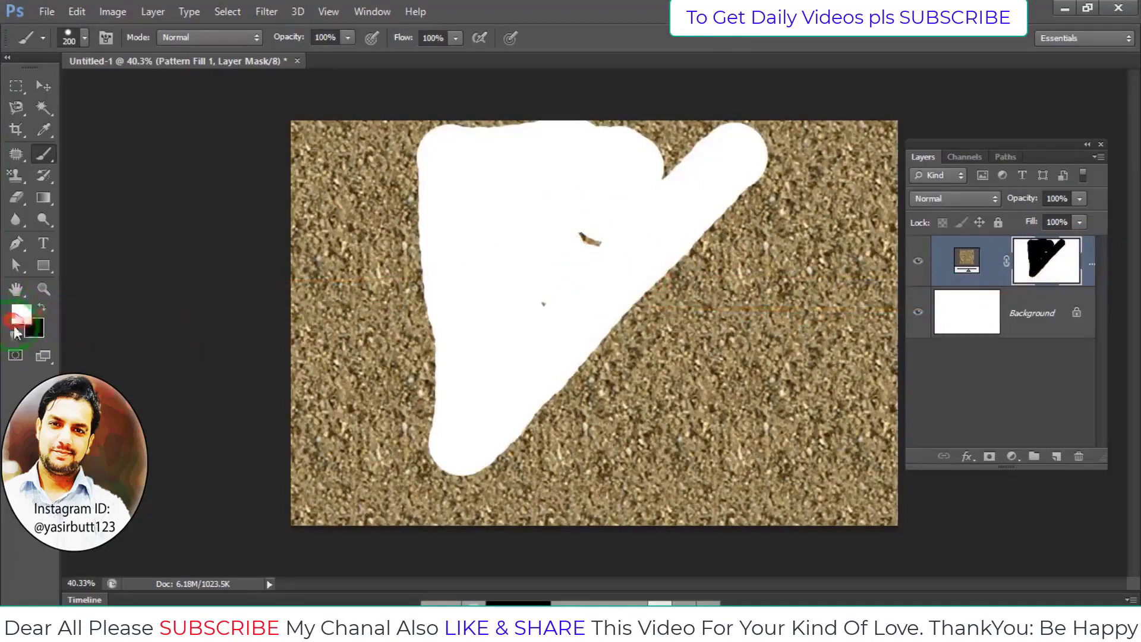
Paint white over the mask so the sand texture covers the whole canvas again.
mouse_move(437, 285)
left_mouse_down()
mouse_move(694, 156)
mouse_move(647, 250)
mouse_move(458, 326)
mouse_move(402, 395)
mouse_move(408, 336)
mouse_move(497, 215)
left_mouse_up()
left_click_drag(559, 264, 539, 228)
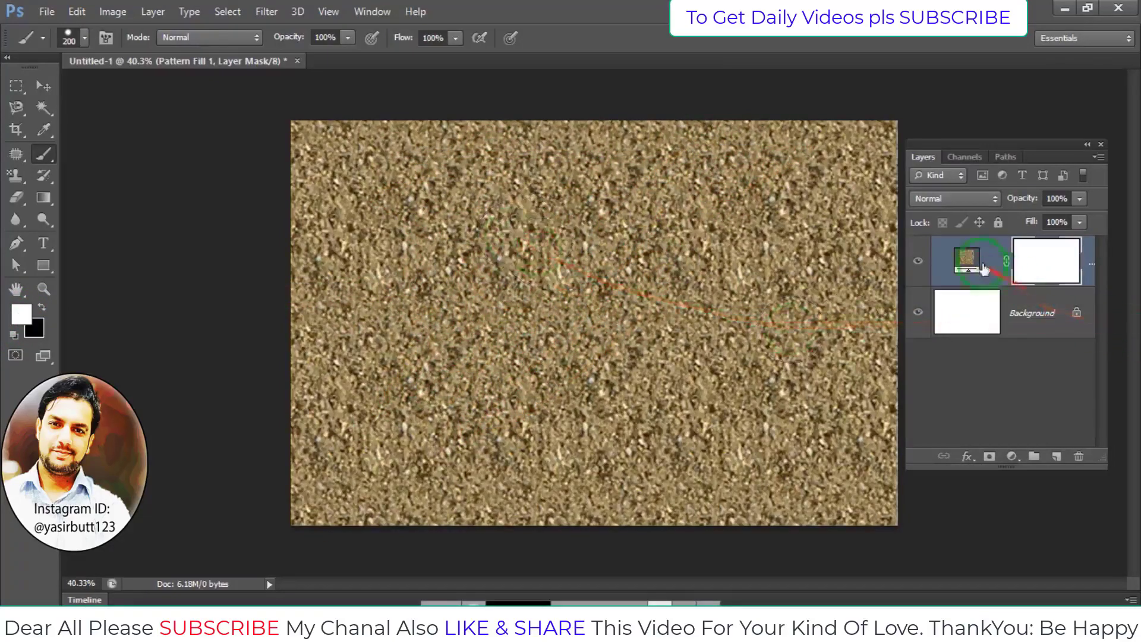
left_click(931, 270)
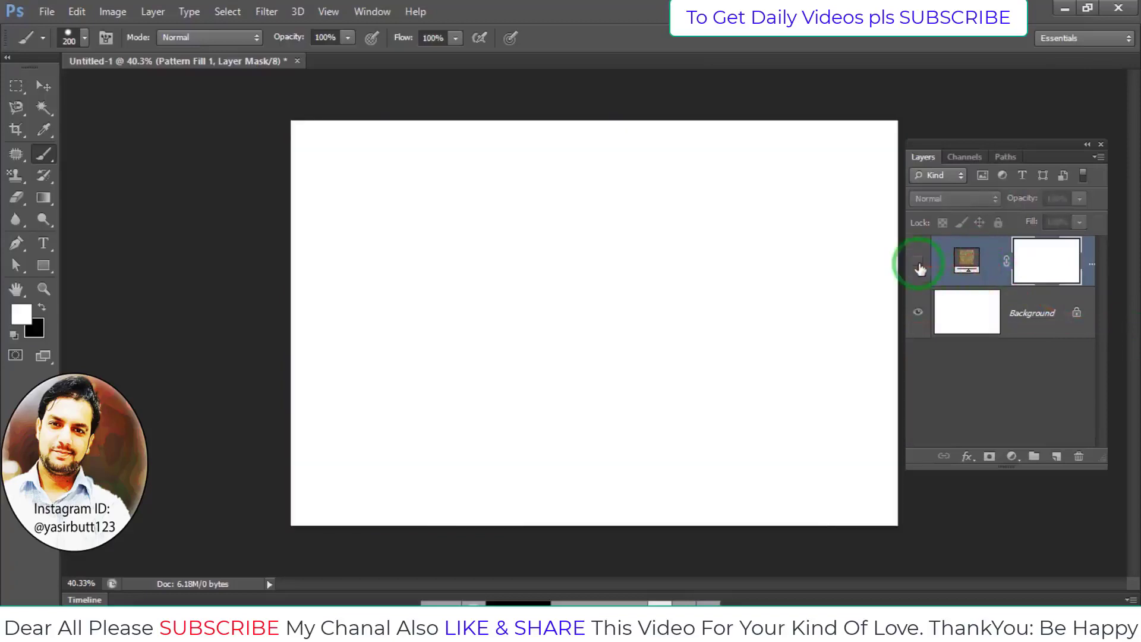
left_click(963, 266)
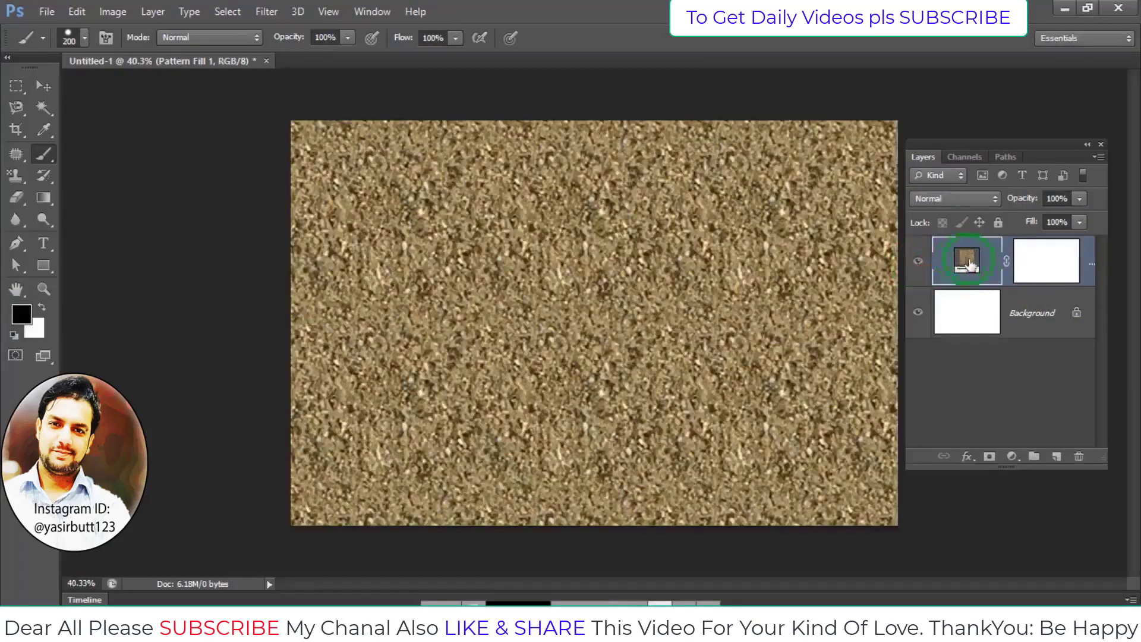
left_click_drag(968, 264, 1022, 284)
Delete the Pattern Fill layer and draw two side-by-side rectangular marquee selections.
key("Delete")
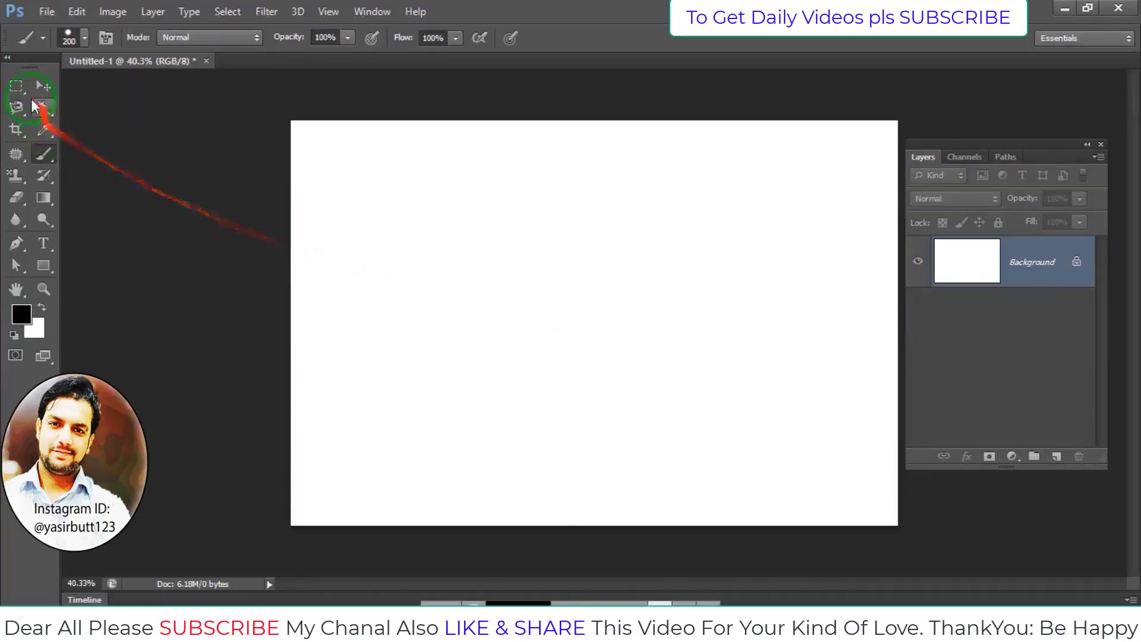
left_click(23, 91)
left_click(84, 88)
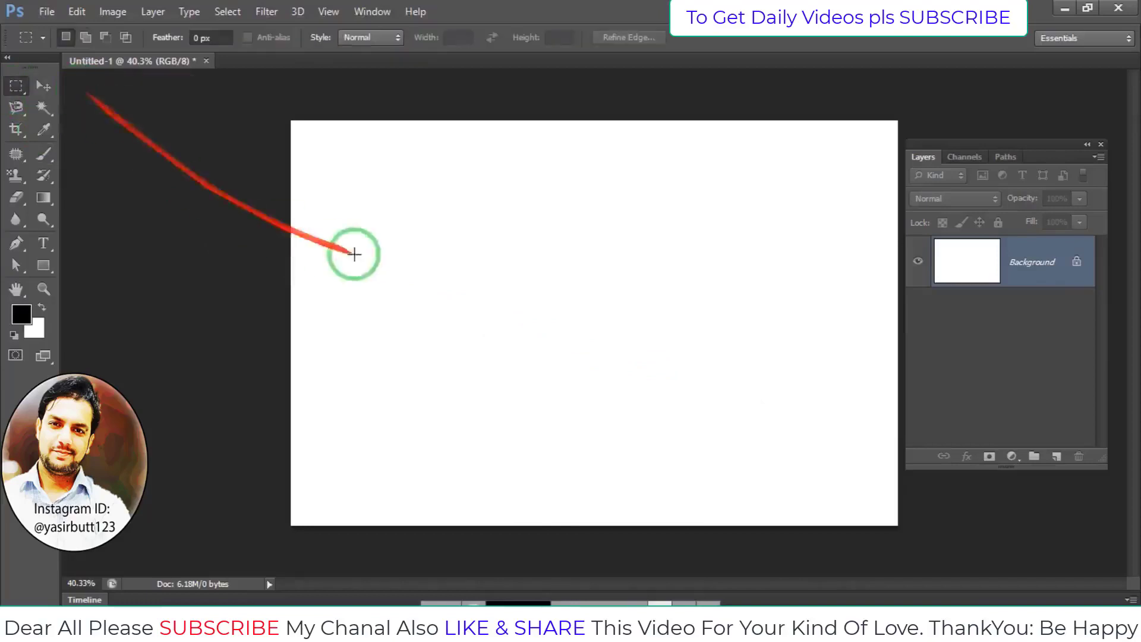
left_click_drag(352, 204, 525, 412)
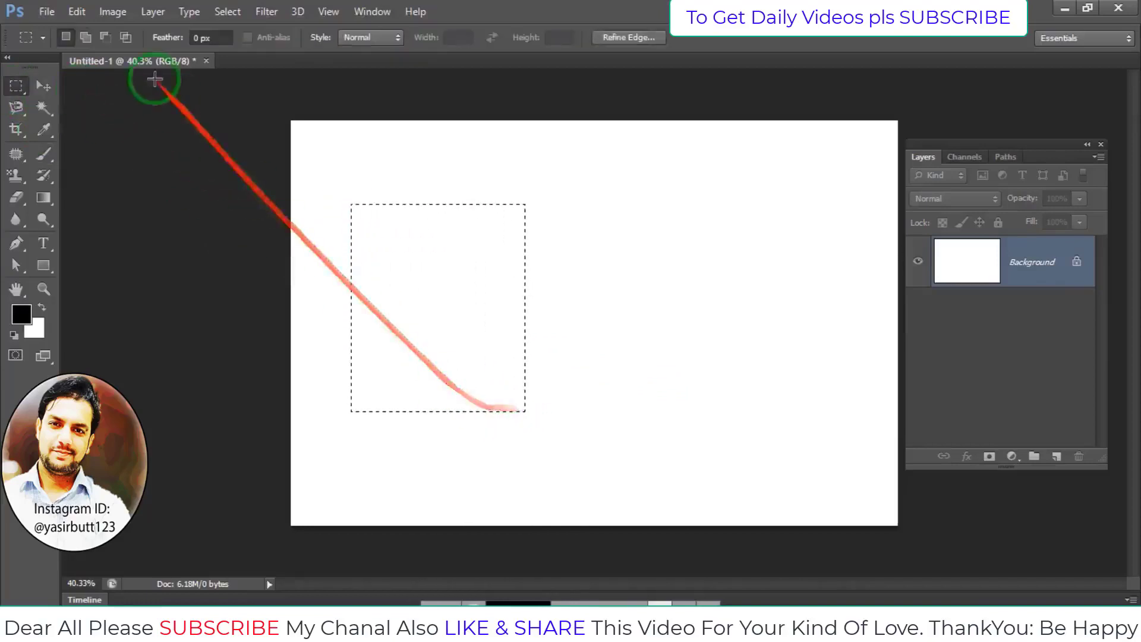
left_click(84, 38)
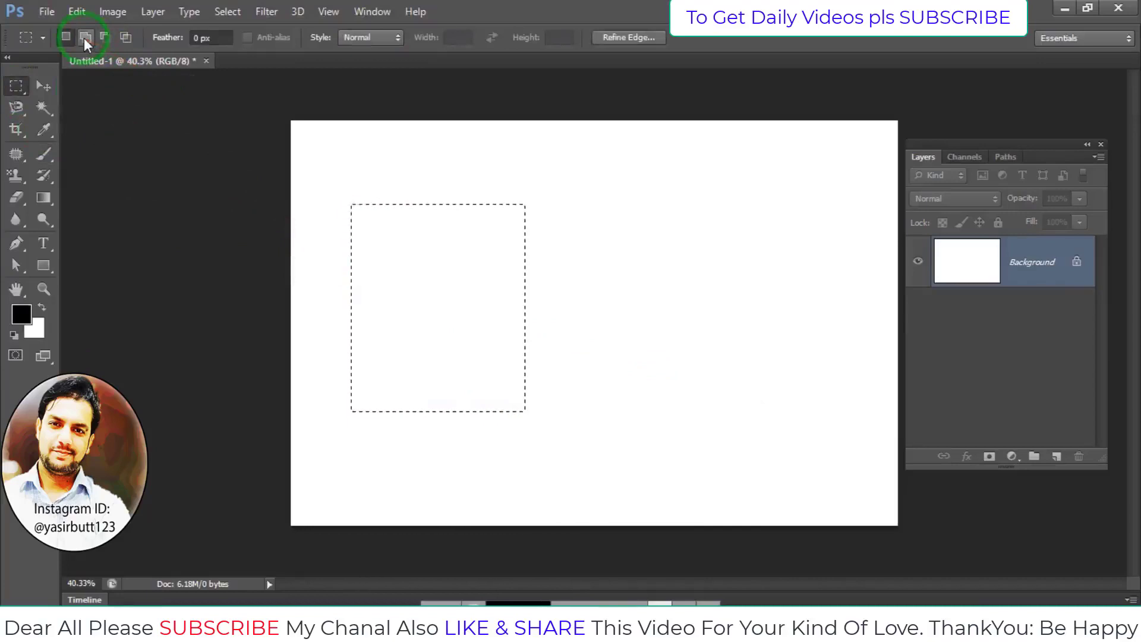
left_click_drag(567, 206, 760, 415)
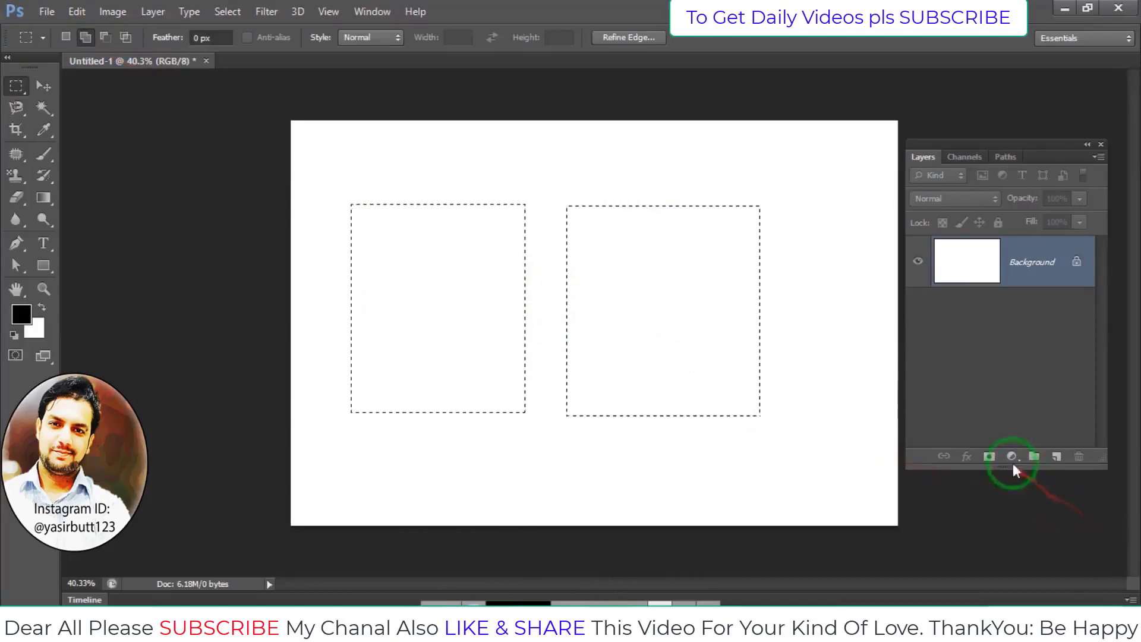
Add a Pattern Fill inside the two rectangles, trying several patterns before settling on pink rocks.
left_click(1012, 456)
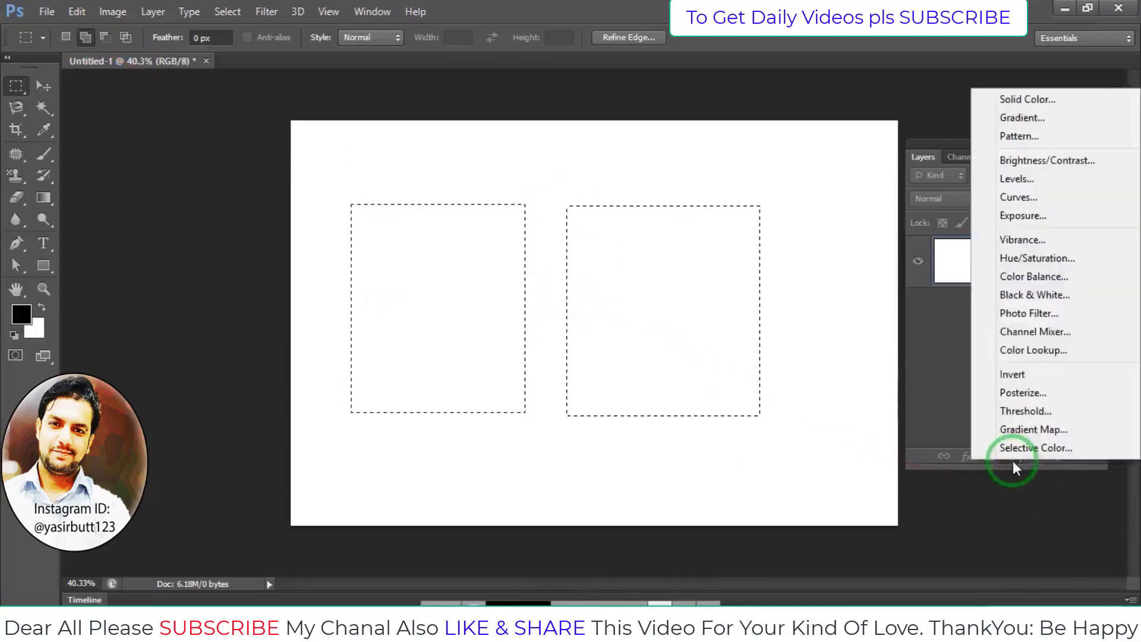
left_click(1020, 137)
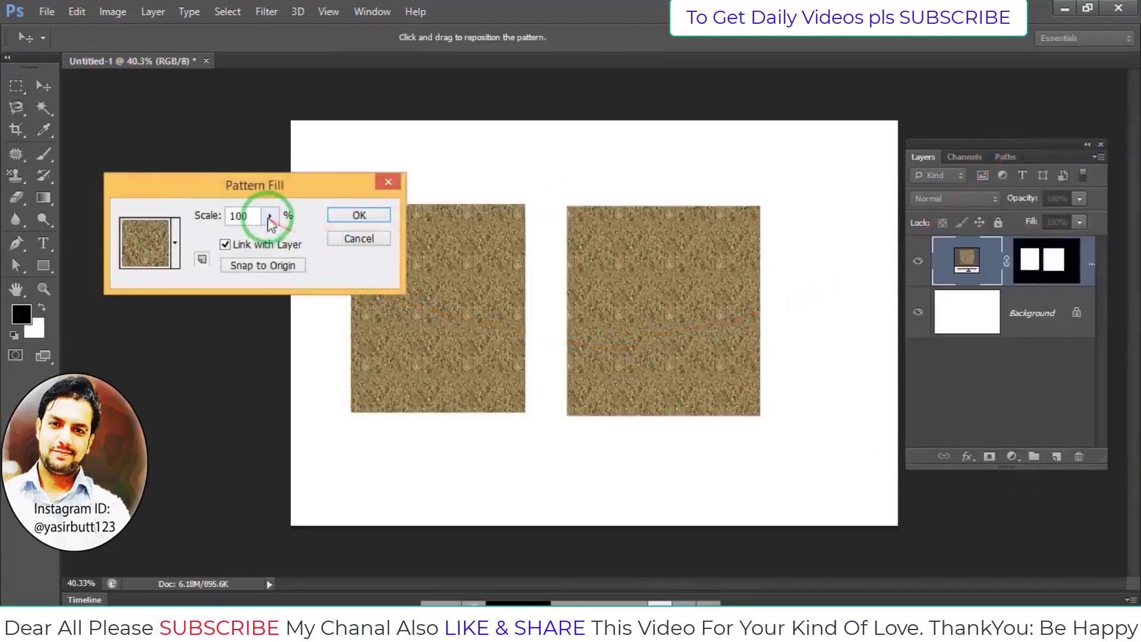
left_click(176, 243)
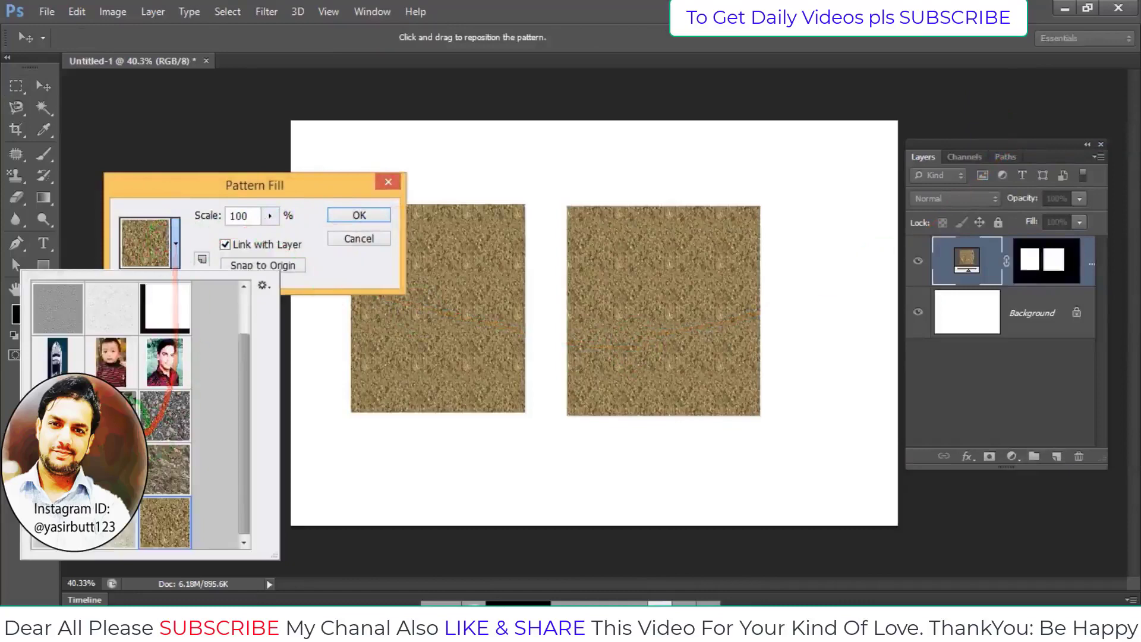
left_click(134, 422)
left_click(164, 308)
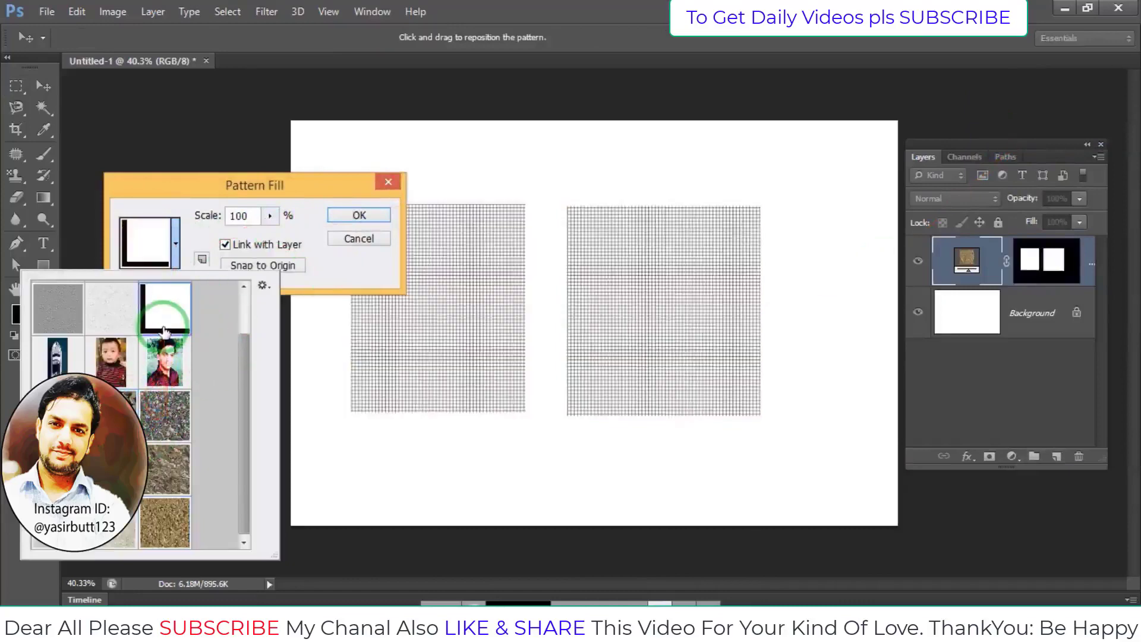
left_click(176, 528)
left_click(119, 523)
left_click(113, 470)
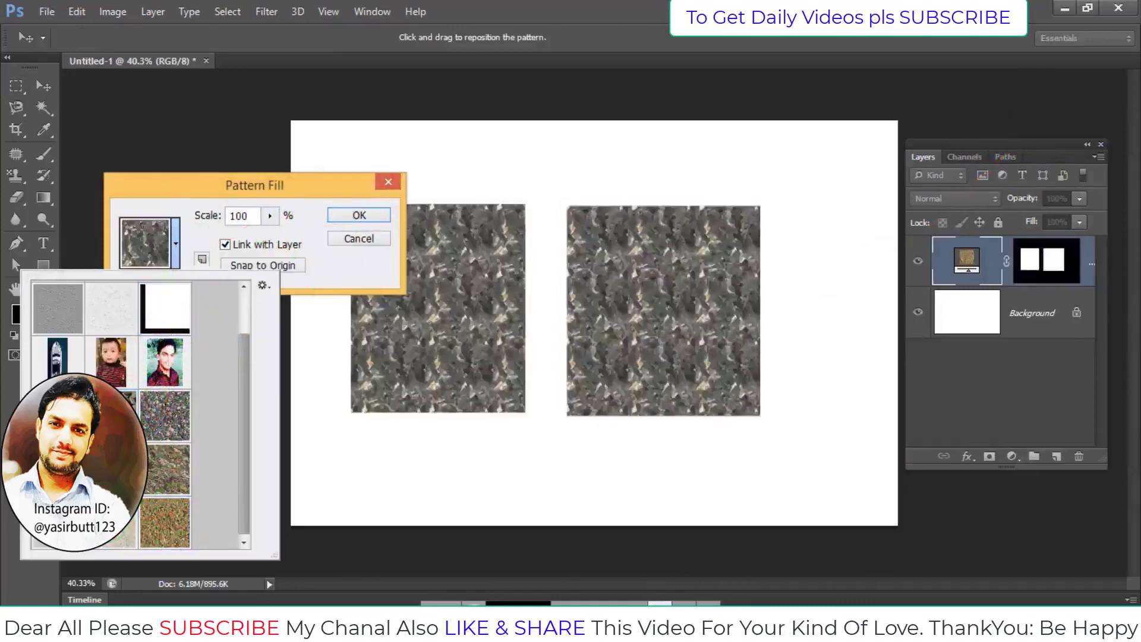
left_click(57, 361)
left_click(161, 450)
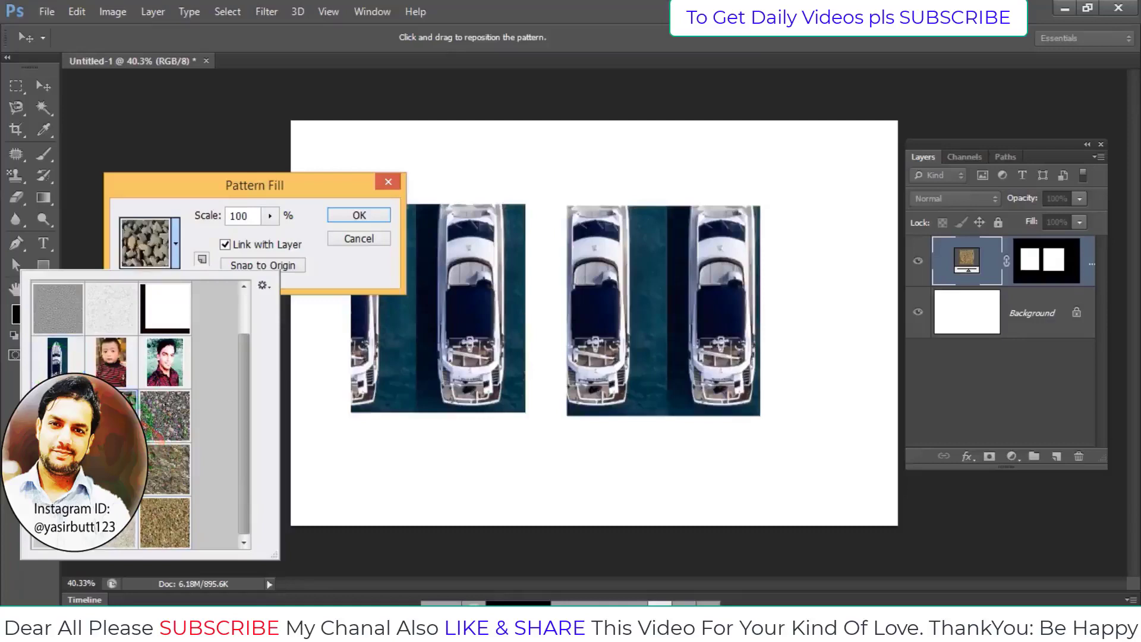
left_click(321, 207)
left_click(352, 215)
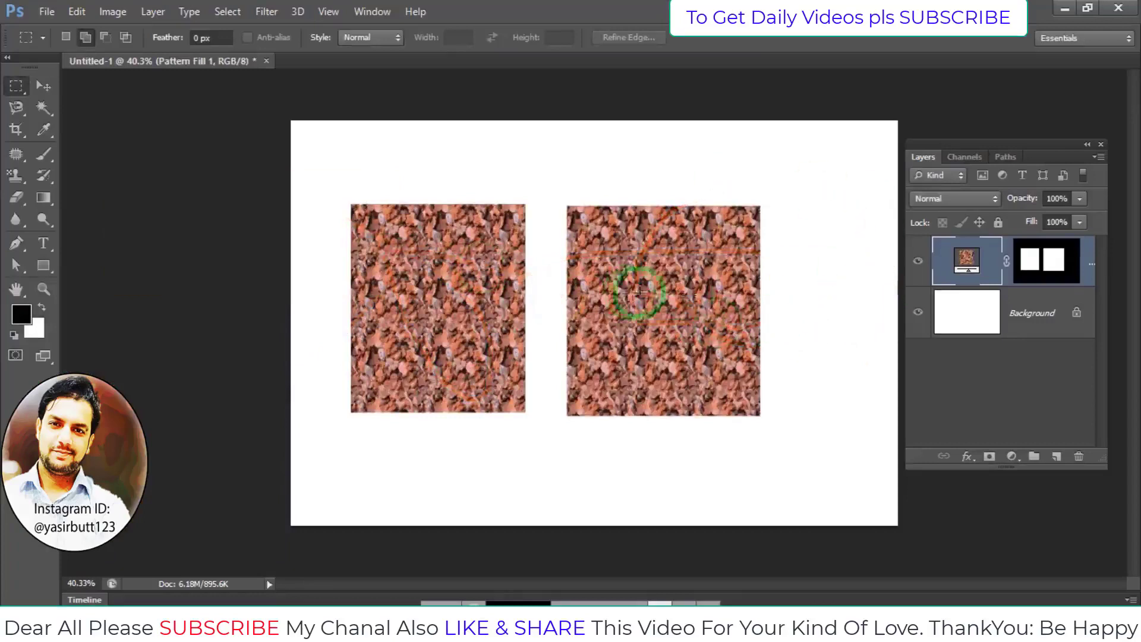
Drag the pink rock Pattern Fill layer to the trash to delete it.
left_click_drag(967, 263, 1083, 466)
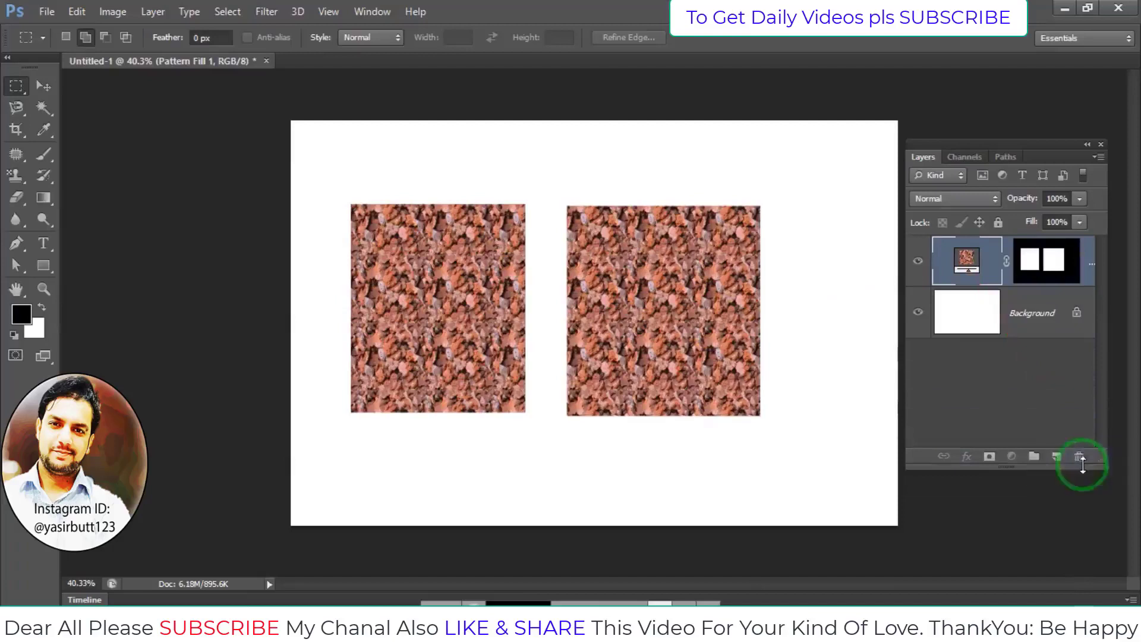
left_click_drag(967, 263, 1081, 464)
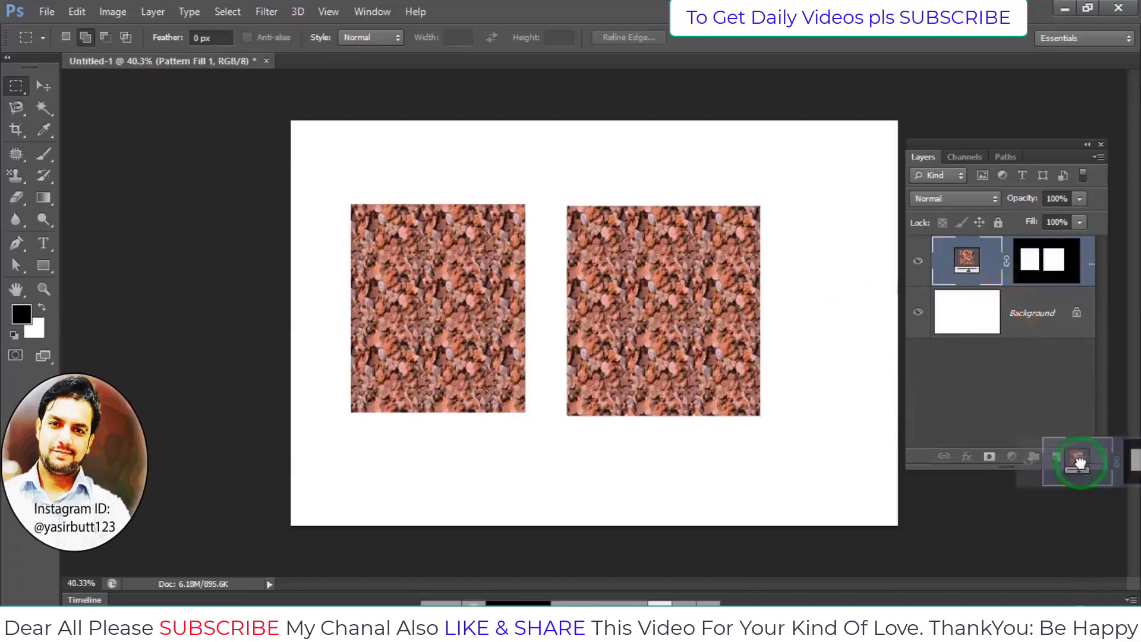
mouse_move(967, 262)
left_mouse_down()
mouse_move(1094, 434)
mouse_move(1080, 456)
left_mouse_up()
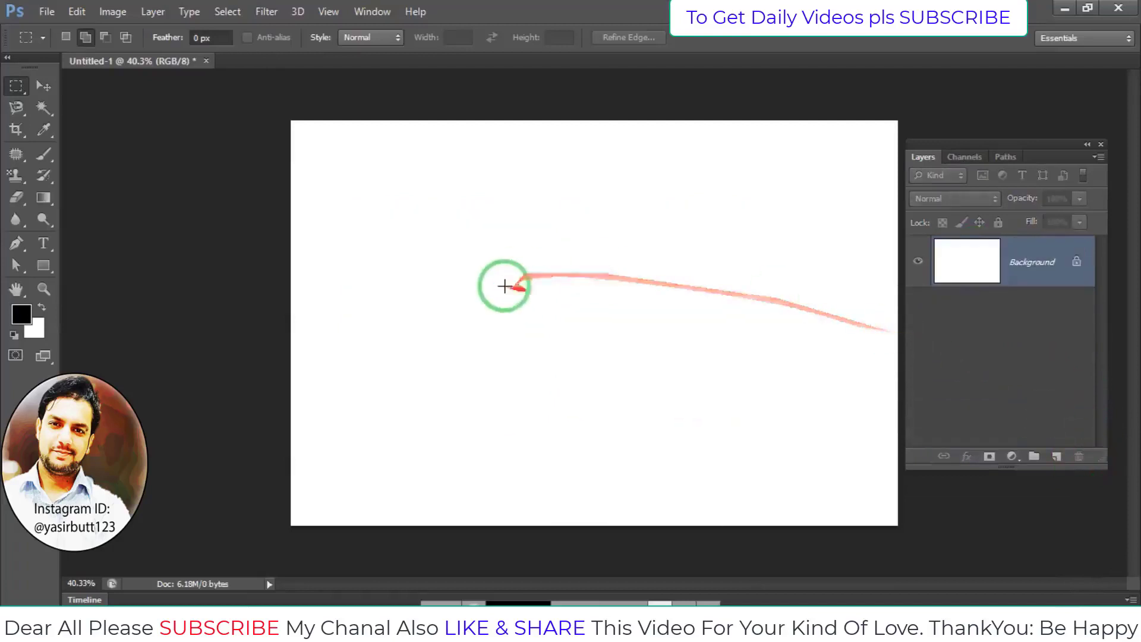
Open photostudio_1542123508640.jpg from the desktop as a new document.
double_click(498, 288)
left_click(318, 135)
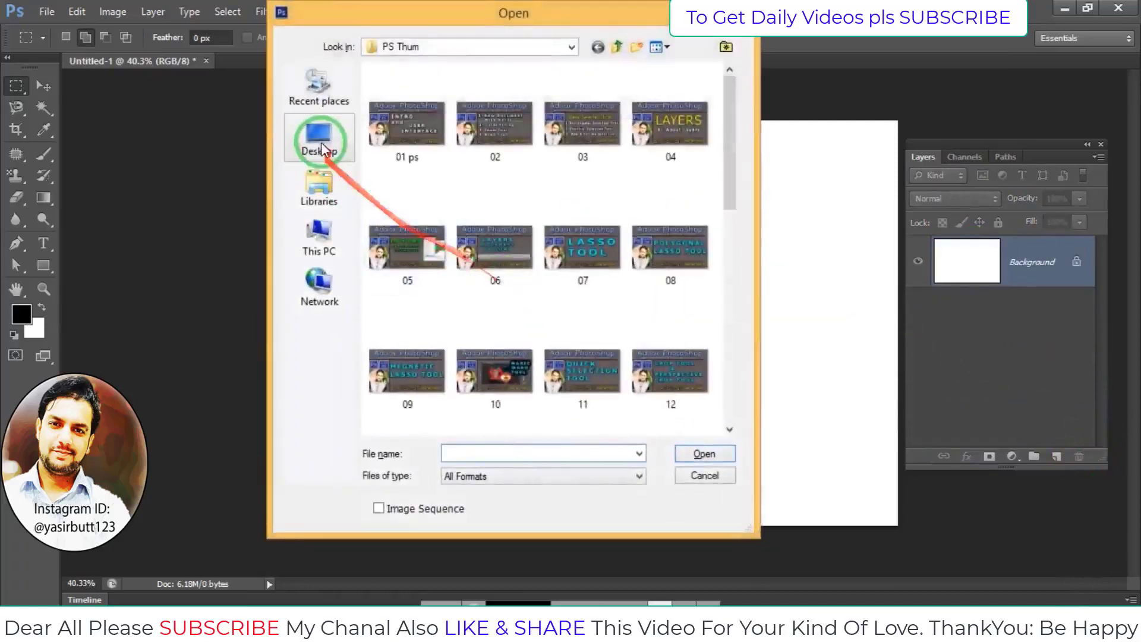
left_click(450, 226)
double_click(446, 342)
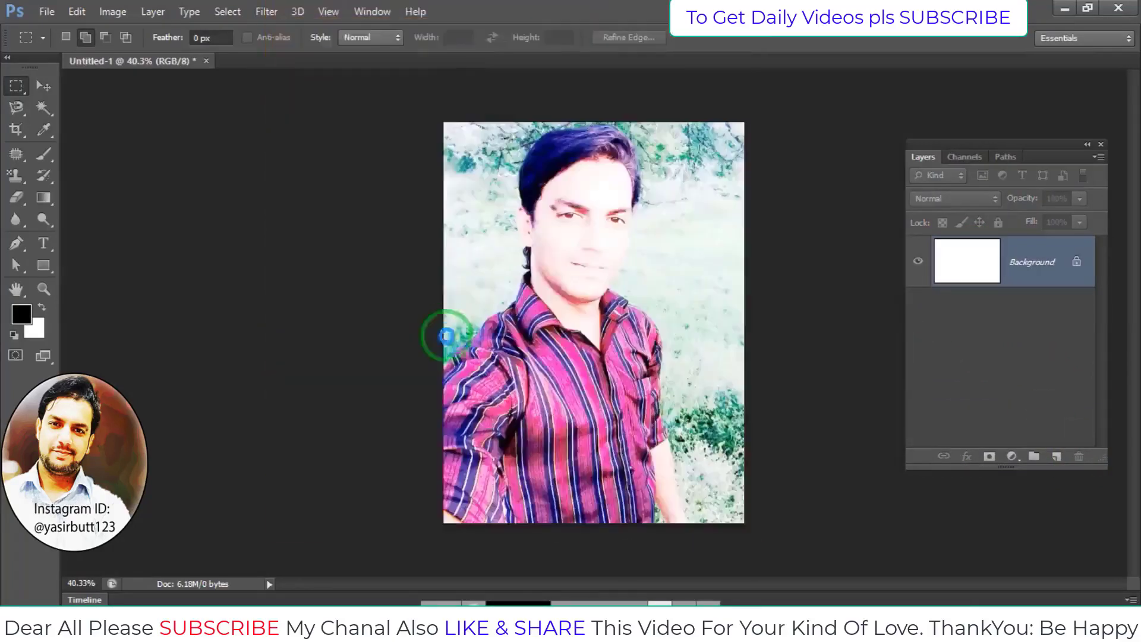
scroll(462, 305, "up", 1)
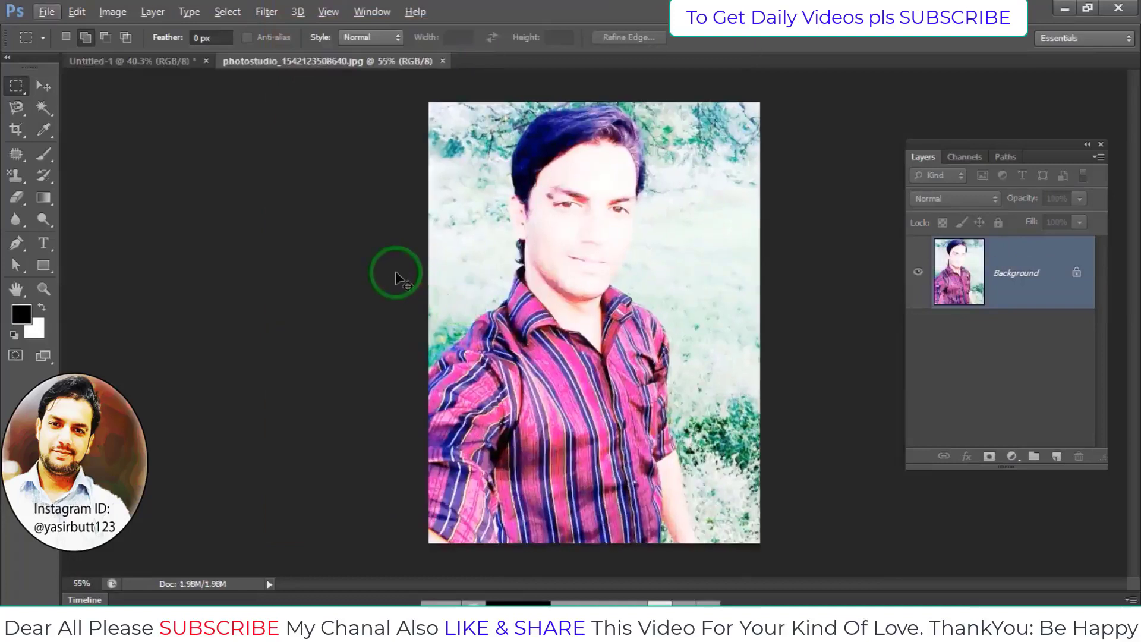
Darken the portrait with a two-point Curves adjustment (Ctrl+M).
key("ctrl+m")
mouse_move(194, 265)
left_mouse_down()
mouse_move(218, 285)
mouse_move(232, 272)
left_mouse_up()
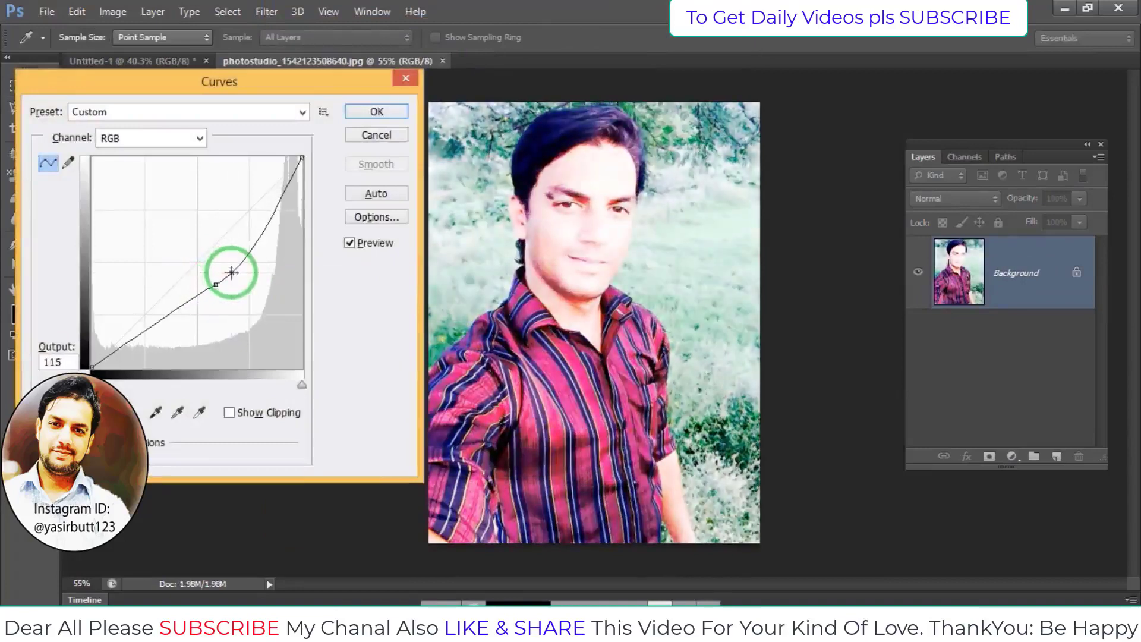
left_click(231, 272)
left_click(358, 113)
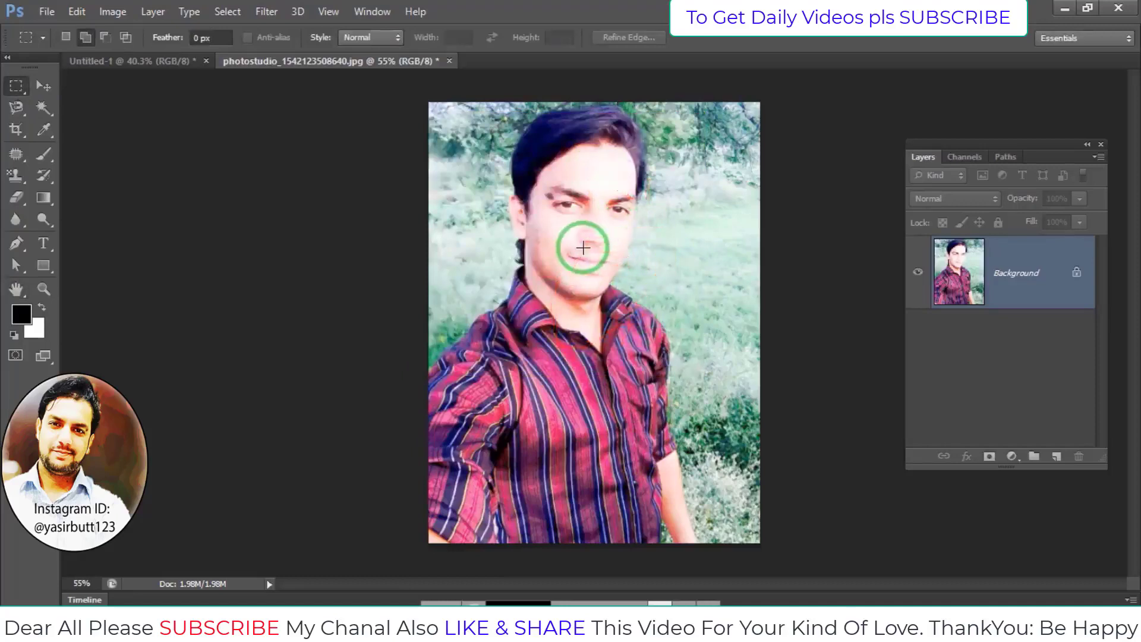
Add a Gradient Fill layer using the blue-red-yellow preset after trying black-white and Copper.
left_click(1012, 457)
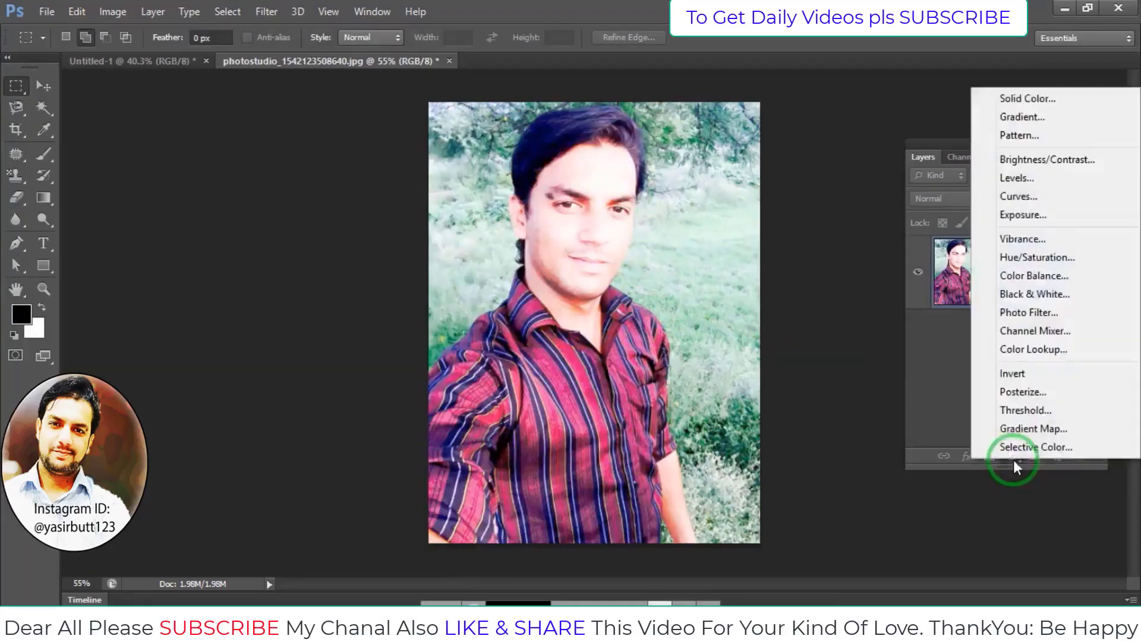
left_click(1030, 117)
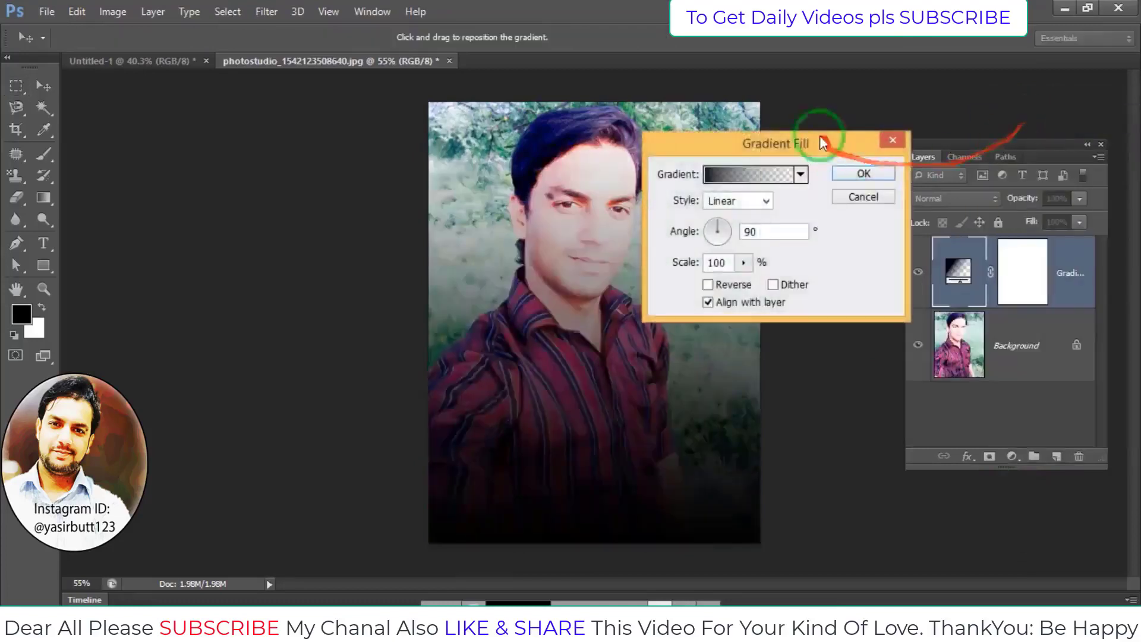
left_click_drag(816, 122, 994, 153)
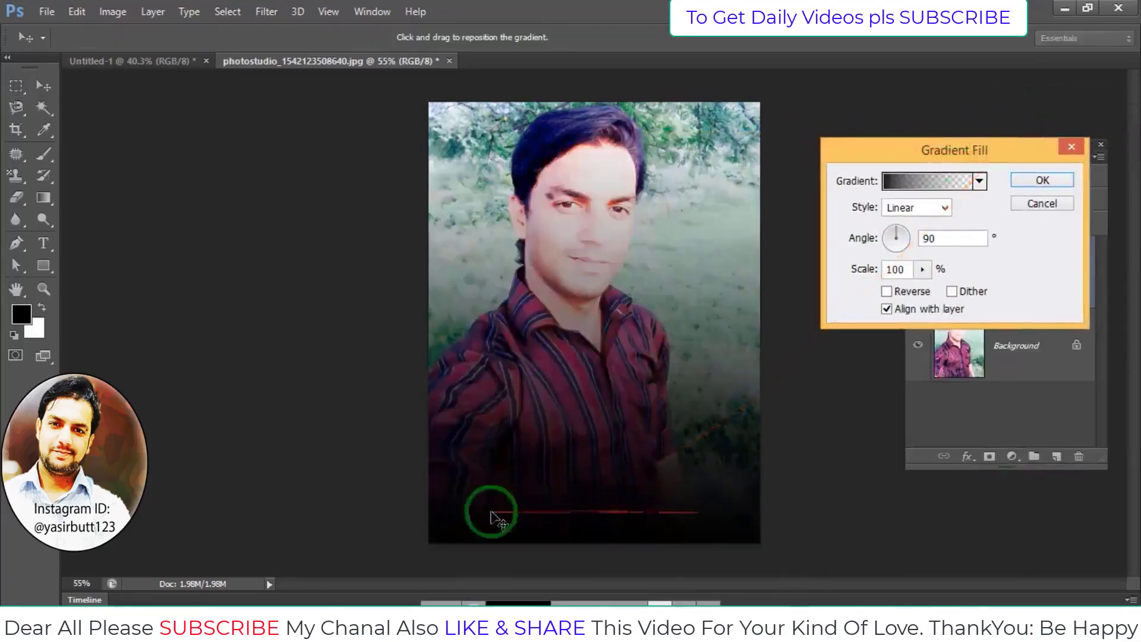
left_click(978, 182)
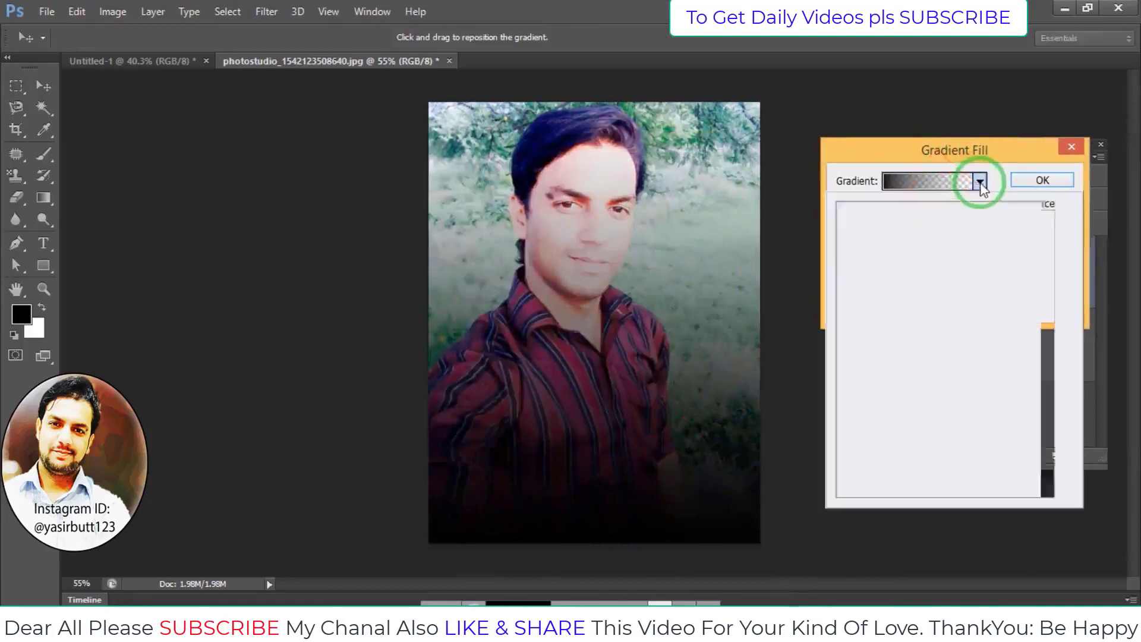
left_click(902, 221)
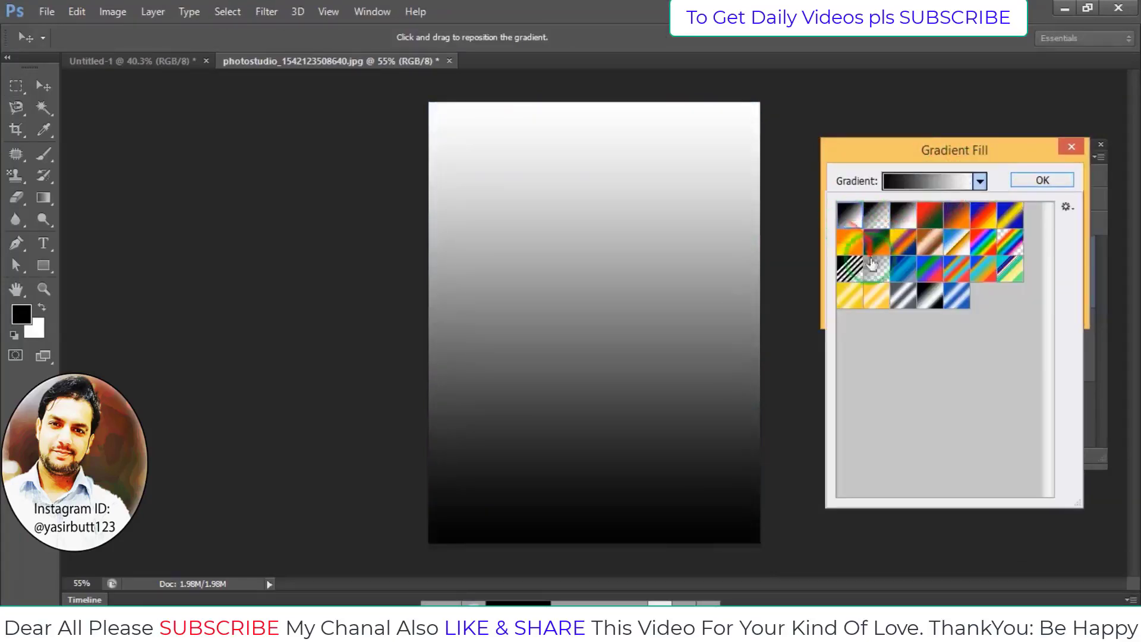
left_click(850, 242)
left_click(928, 252)
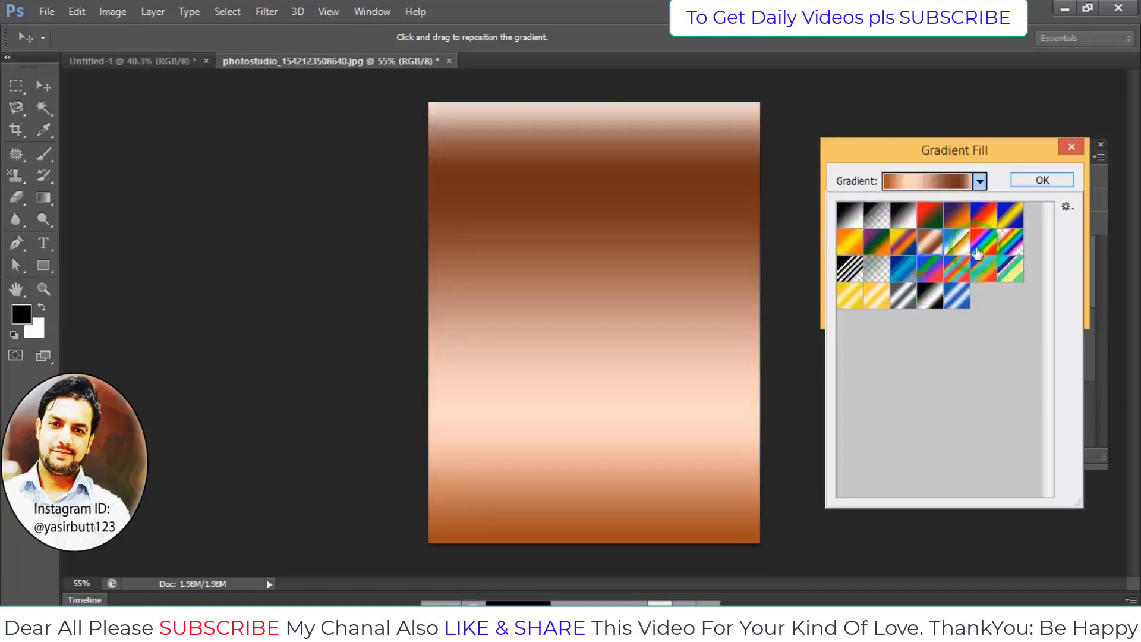
left_click(981, 217)
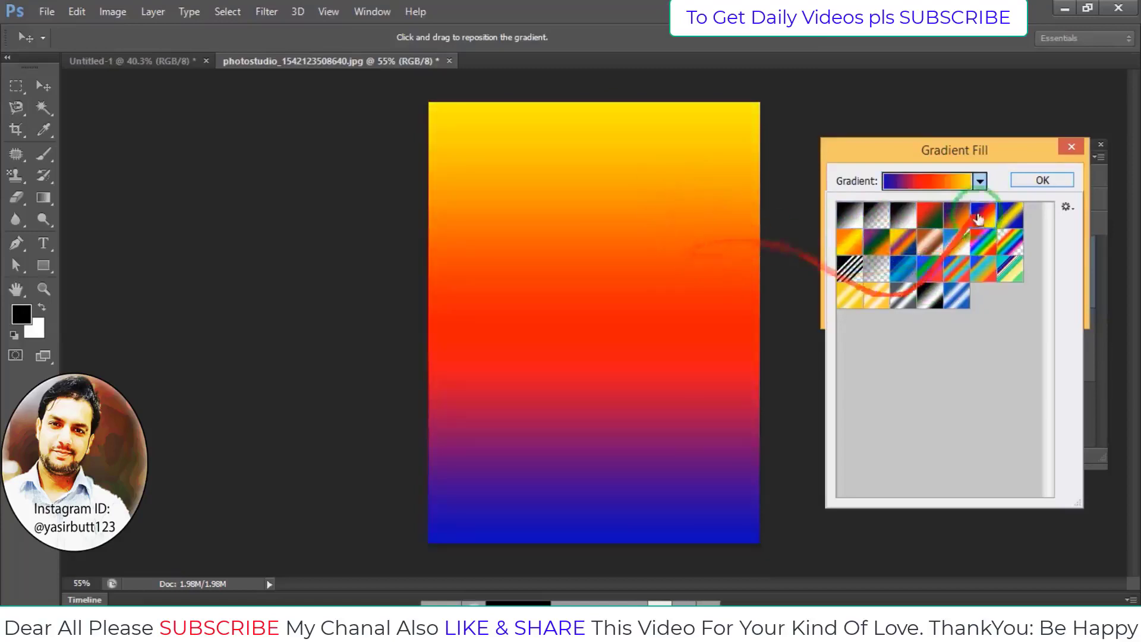
left_click(1043, 180)
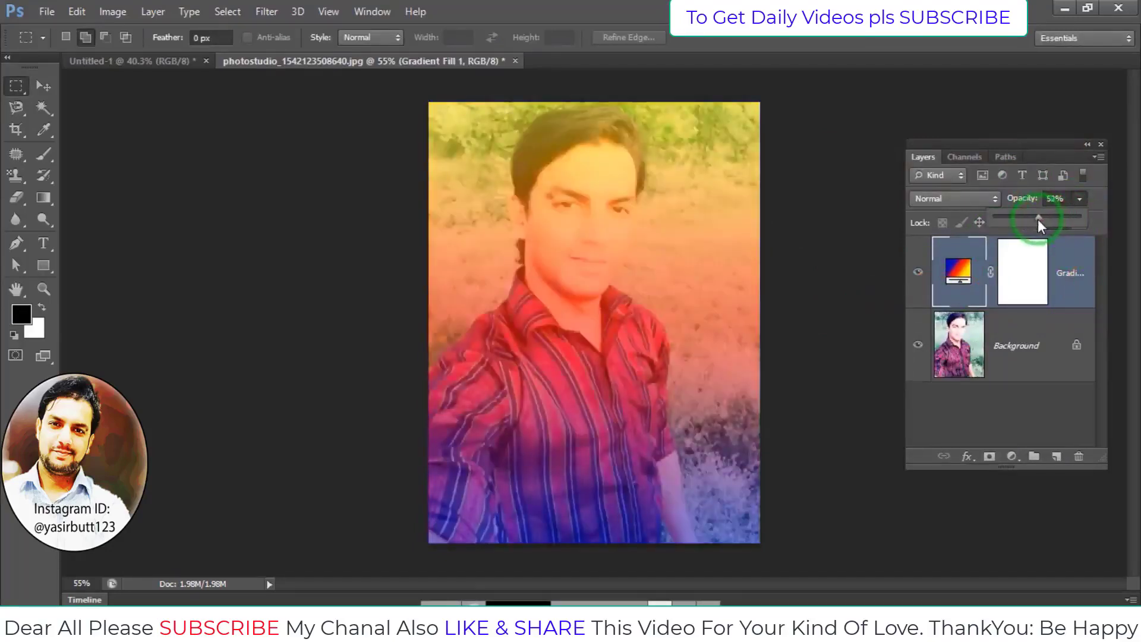
Raise the Gradient Fill's opacity and paint strokes on its layer mask with the Brush.
left_click_drag(1039, 218, 1048, 225)
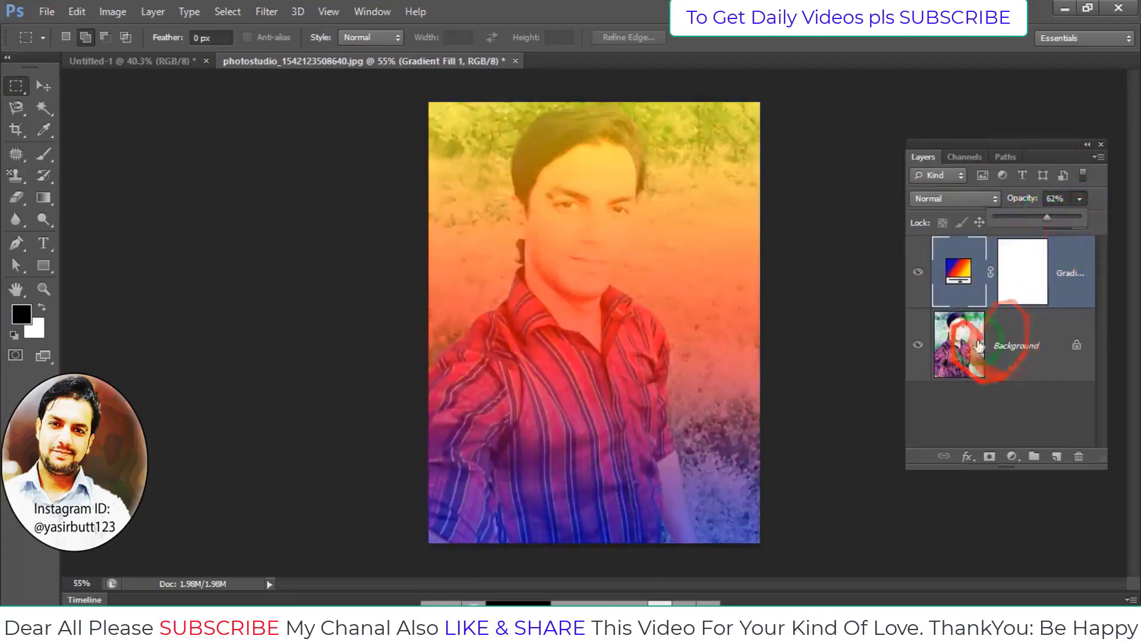
left_click_drag(1049, 225, 1083, 218)
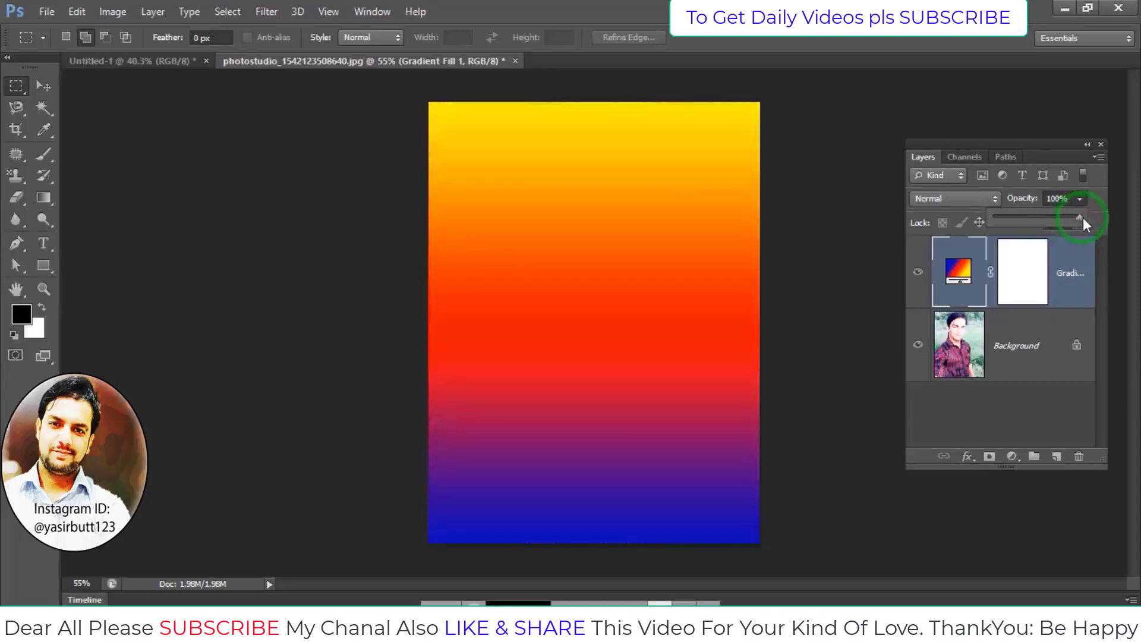
left_click(44, 154)
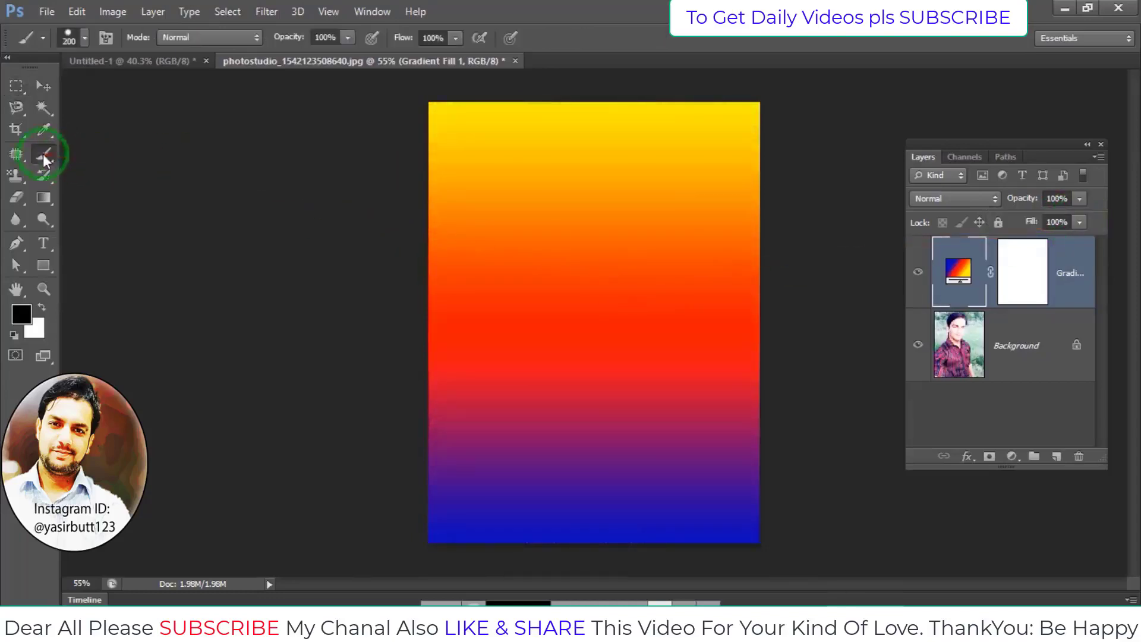
left_click(1033, 273)
key("x")
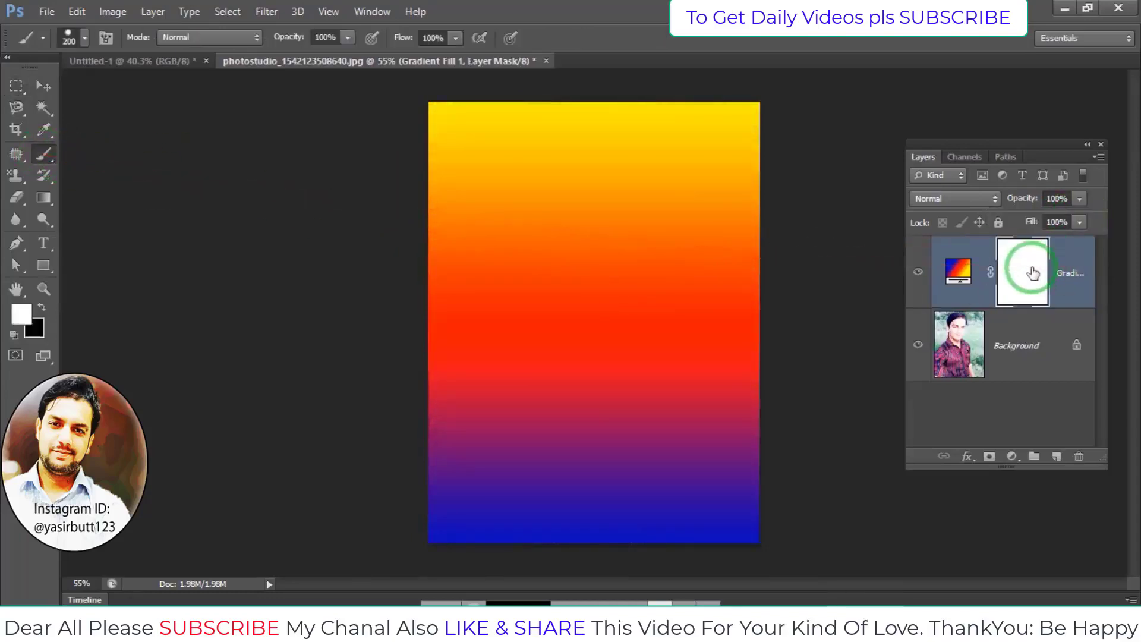
mouse_move(676, 155)
left_mouse_down()
mouse_move(712, 151)
mouse_move(376, 52)
left_mouse_up()
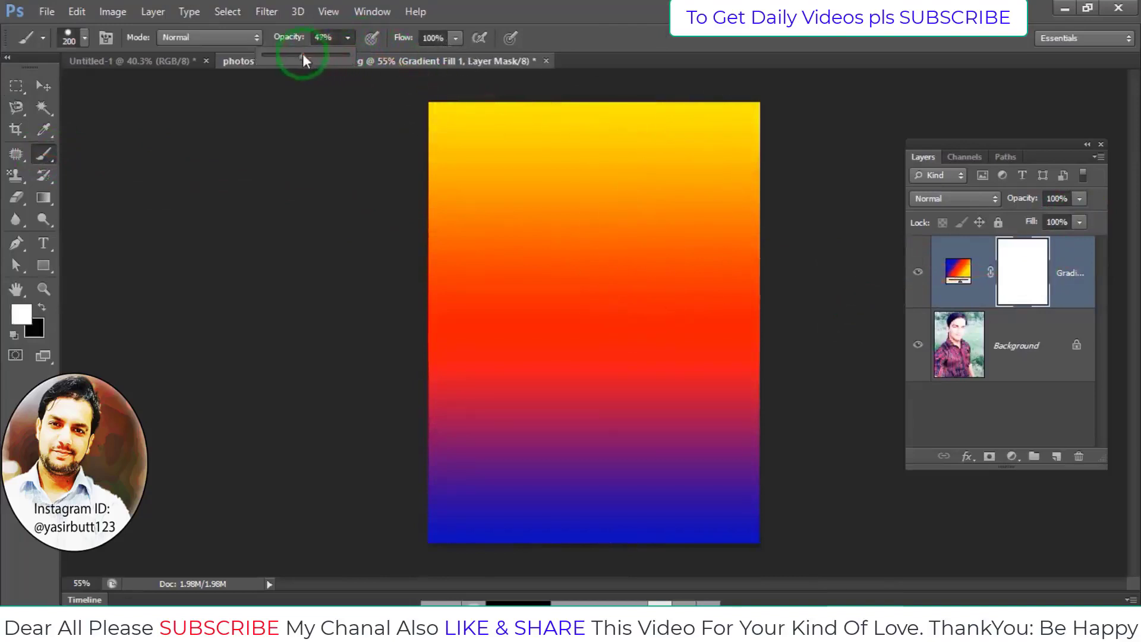
left_click(322, 53)
left_click_drag(692, 166, 686, 181)
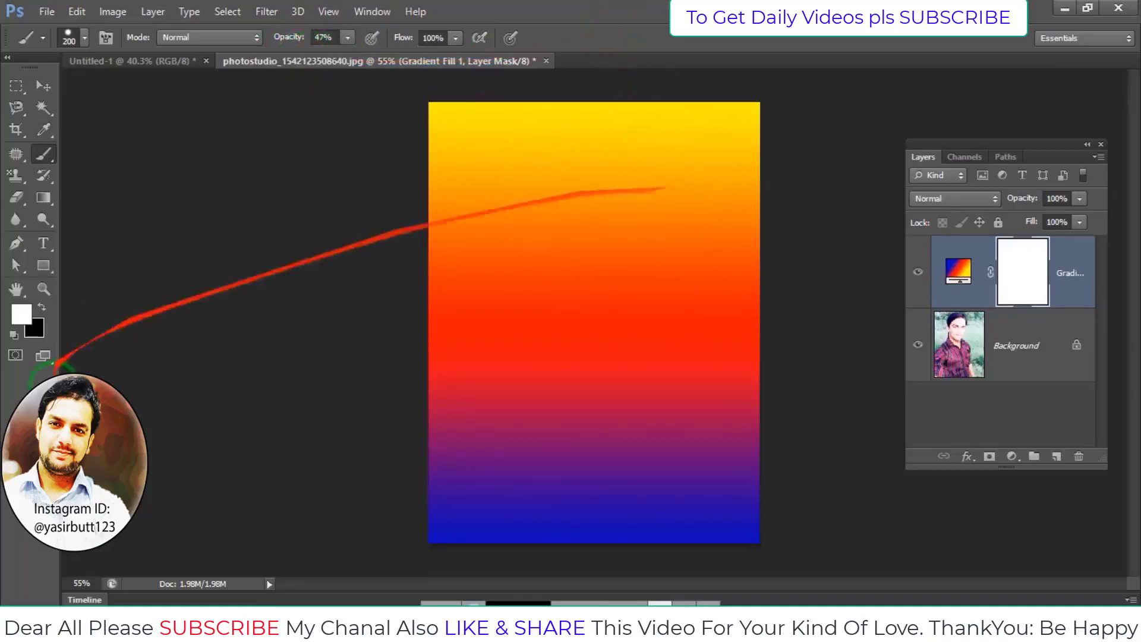
Reveal the photo by painting black at 26% brush opacity, then delete the Gradient Fill layer.
left_click(24, 338)
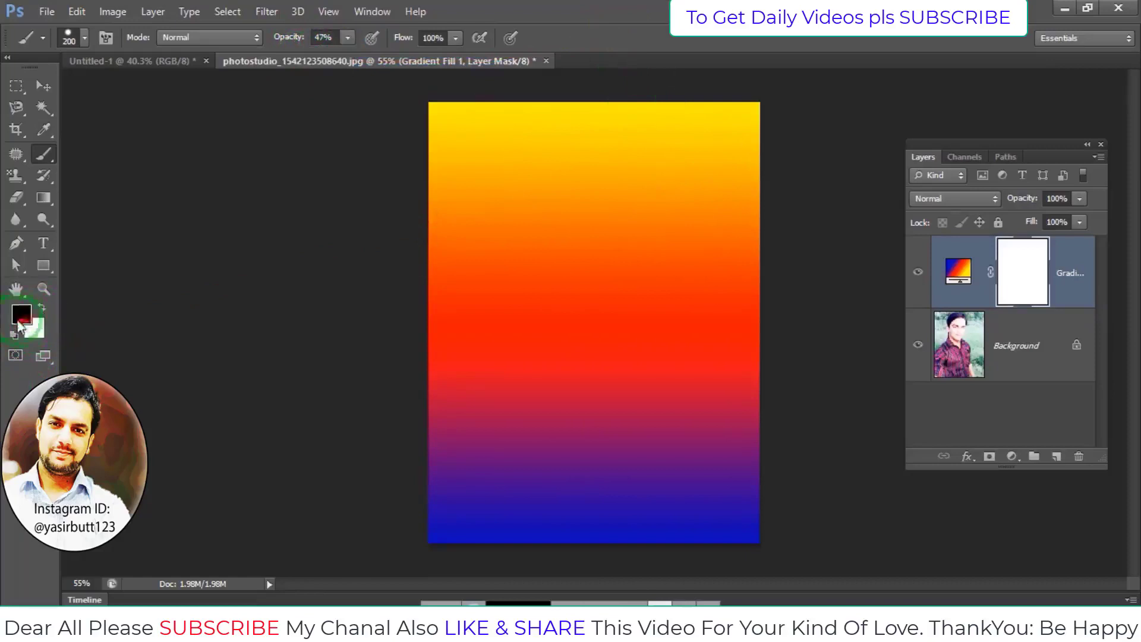
mouse_move(675, 166)
left_mouse_down()
mouse_move(583, 159)
mouse_move(555, 288)
mouse_move(528, 319)
left_mouse_up()
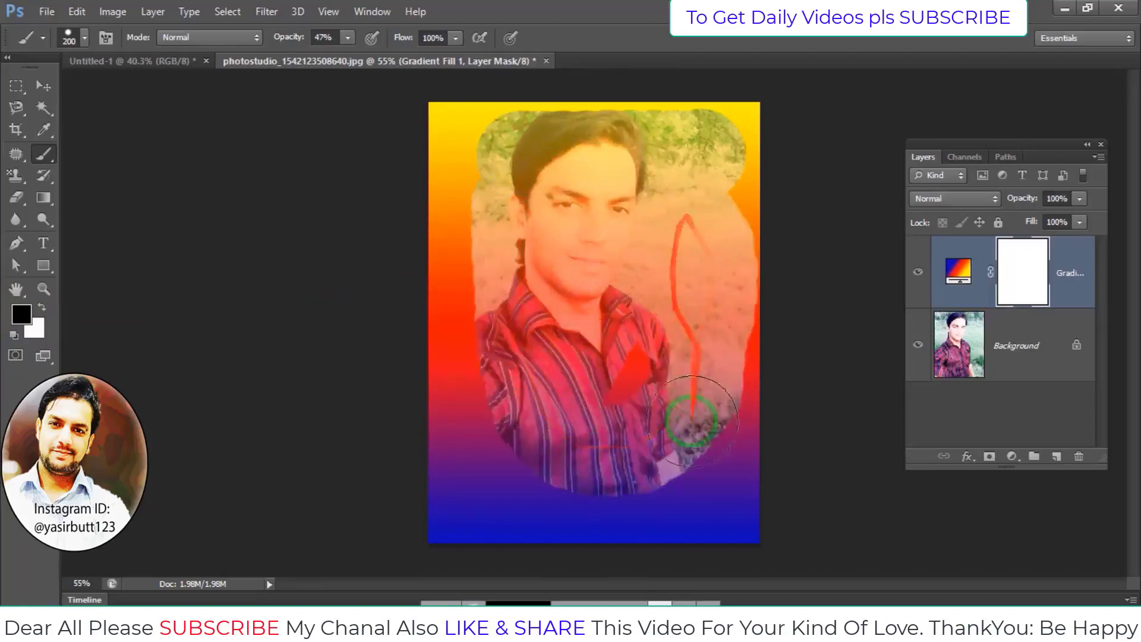
key("ctrl+z")
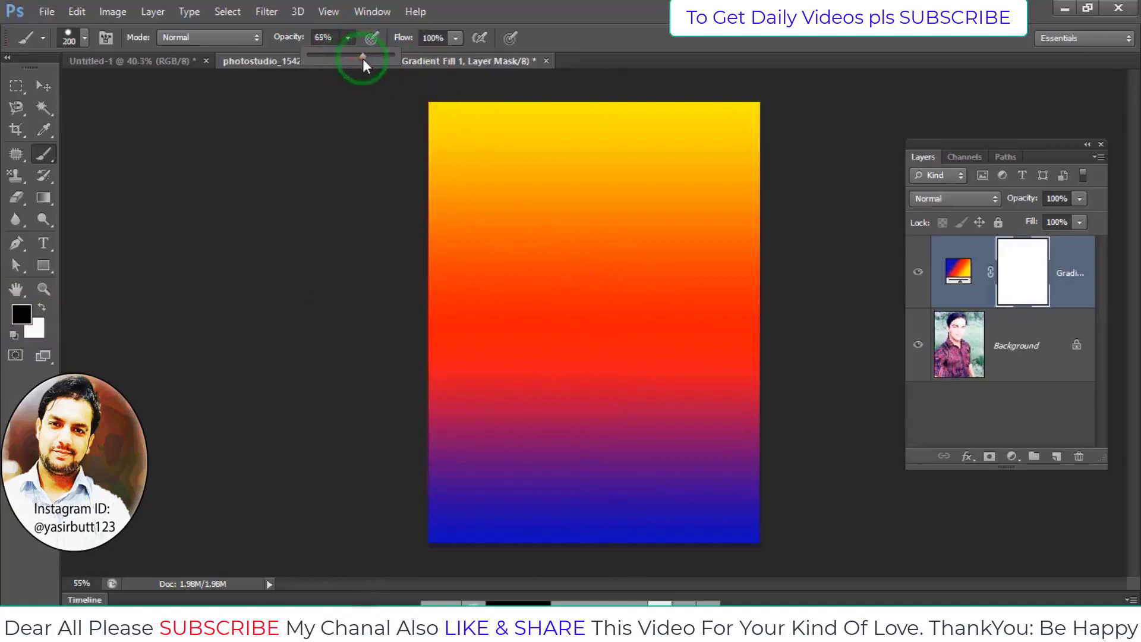
left_click_drag(362, 58, 331, 59)
mouse_move(591, 165)
left_mouse_down()
mouse_move(521, 155)
mouse_move(492, 323)
mouse_move(637, 306)
mouse_move(666, 265)
mouse_move(624, 421)
mouse_move(523, 434)
mouse_move(662, 241)
mouse_move(757, 278)
left_mouse_up()
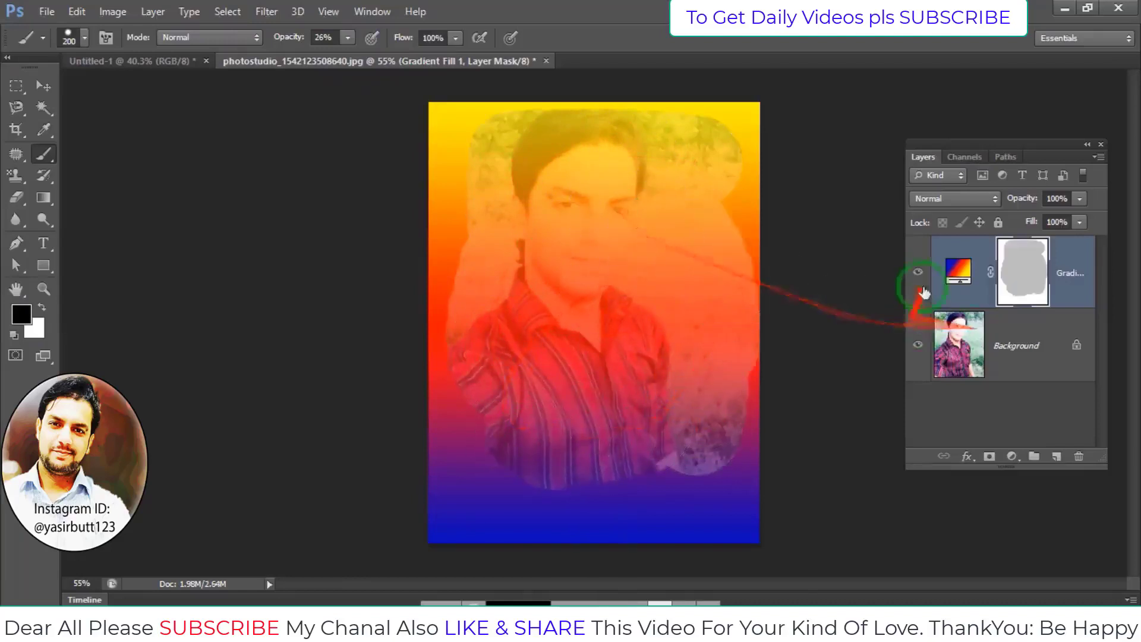
left_click(950, 272)
key("Delete")
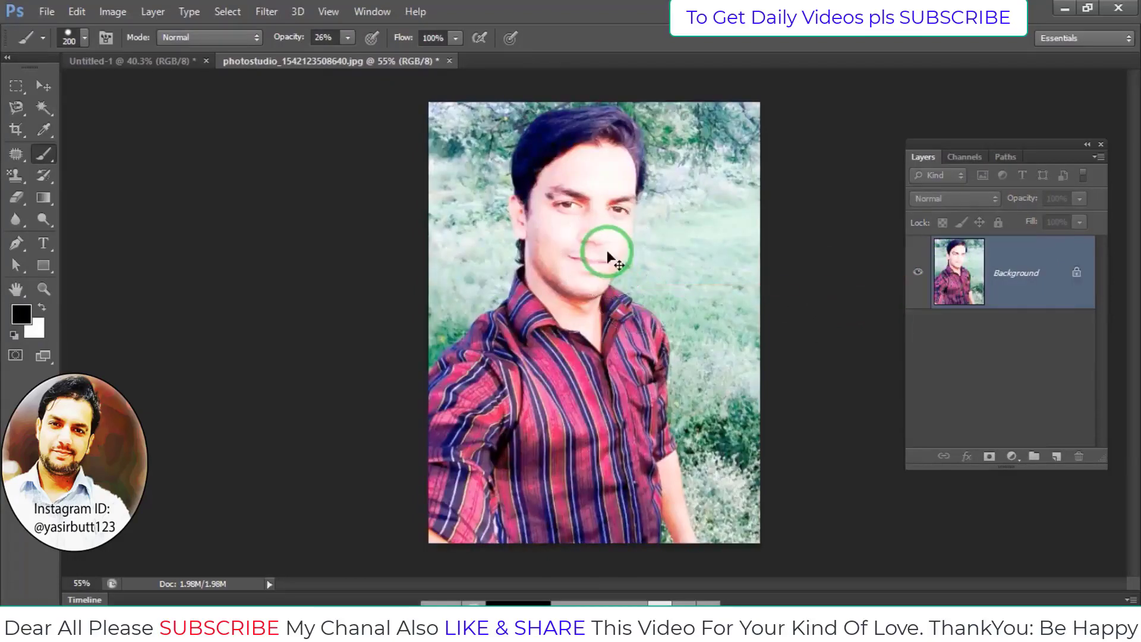
Select the whole portrait, create a photo-sized new document, and bring the portrait in as Layer 1.
key("ctrl+a")
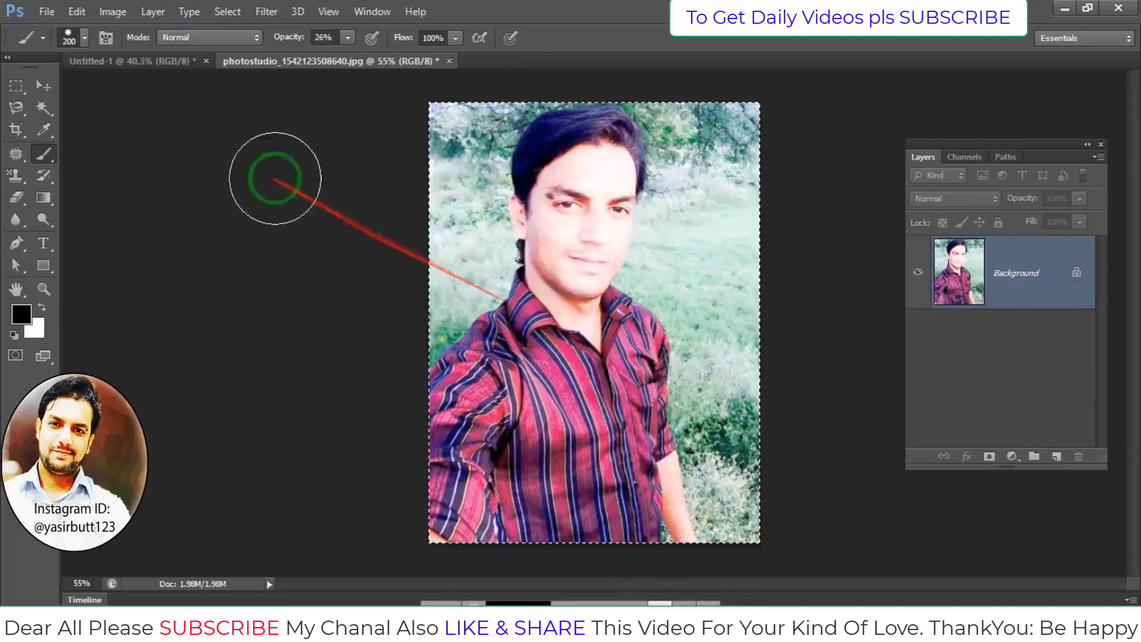
left_click(48, 11)
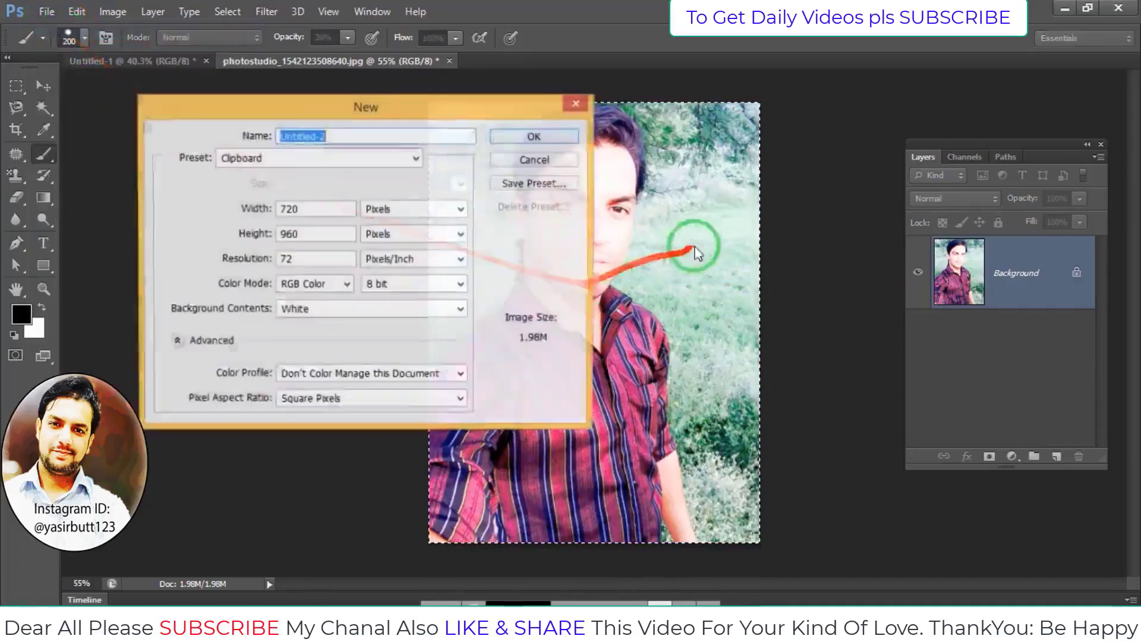
left_click(554, 140)
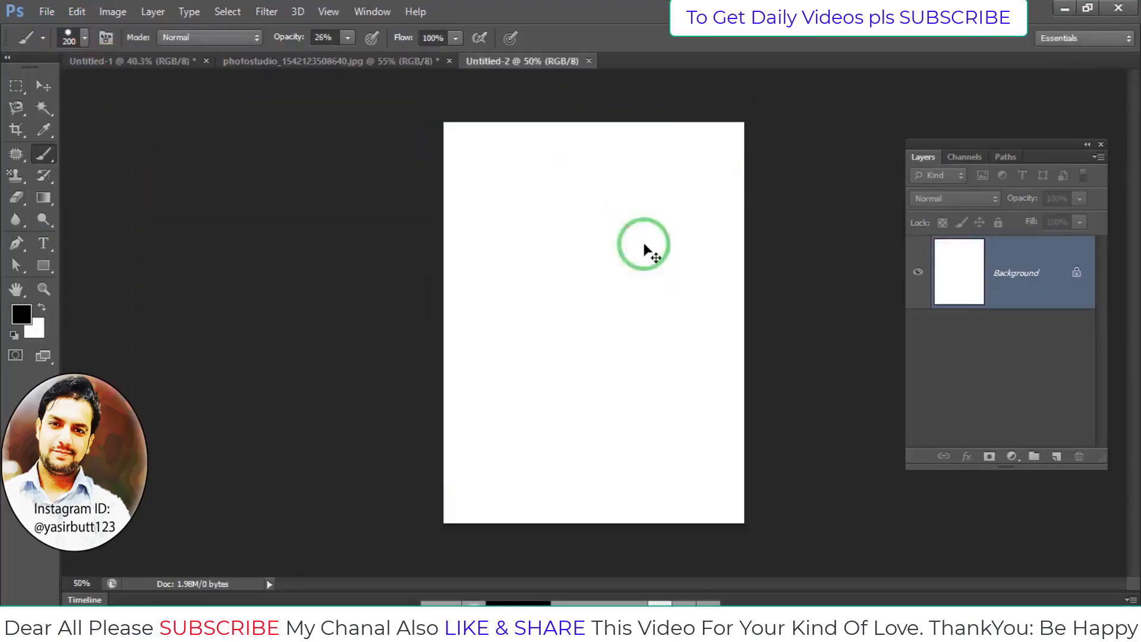
left_click_drag(645, 245, 644, 246)
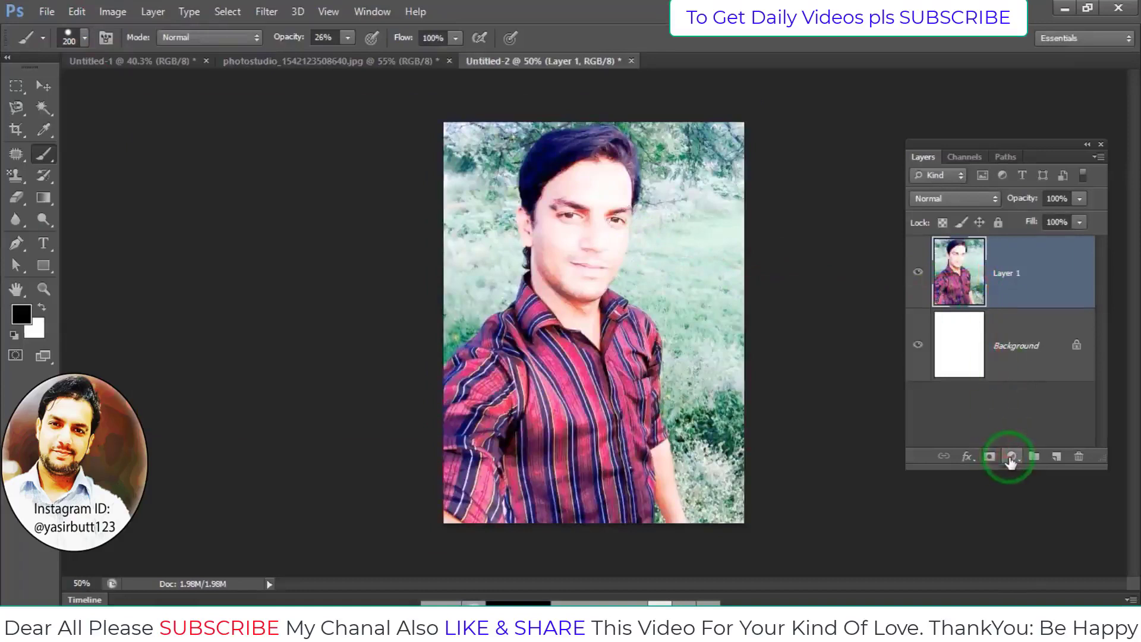
left_click(1009, 458)
Add a pinkish-rock Pattern Fill layer at 248% scale over the portrait and adjust its opacity.
left_click(1019, 132)
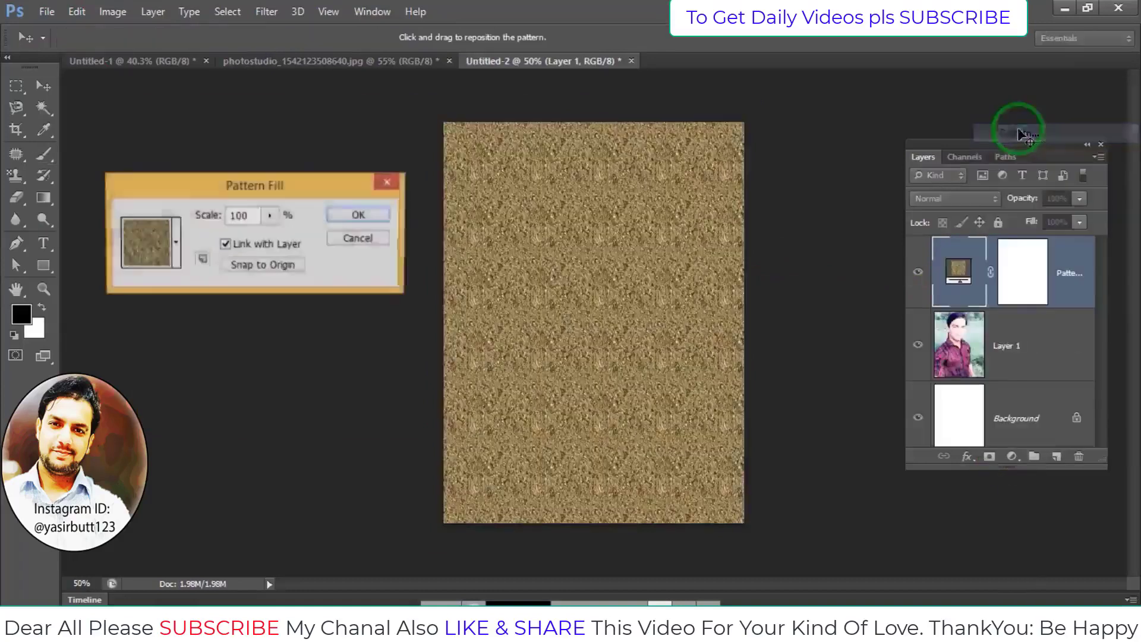
left_click(175, 244)
left_click(165, 365)
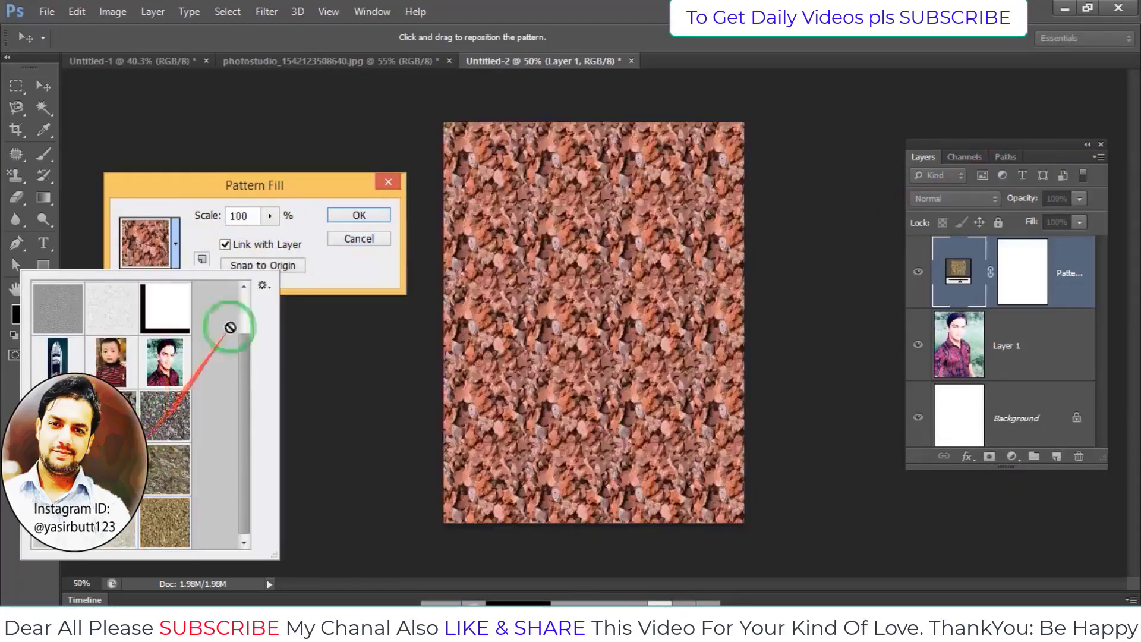
left_click(262, 187)
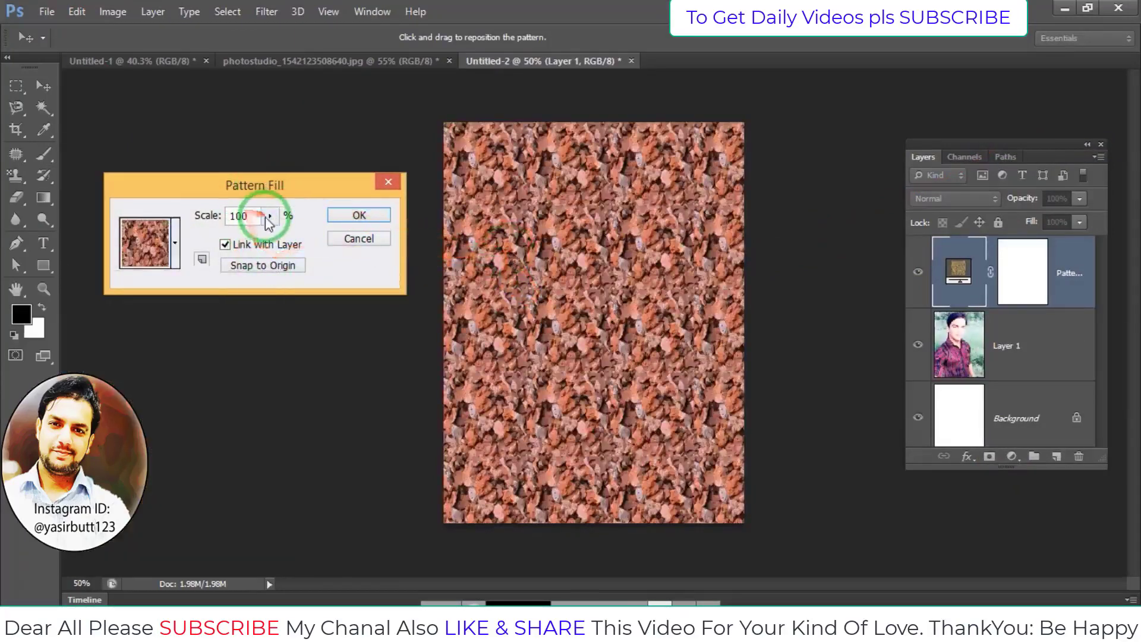
left_click_drag(266, 222, 284, 242)
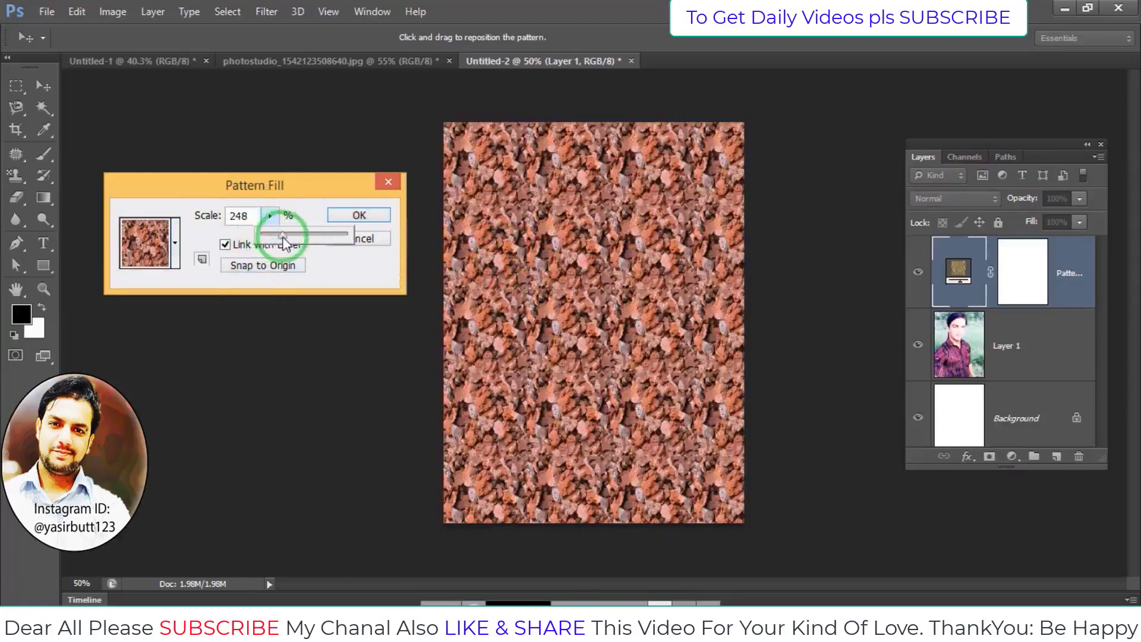
left_click_drag(288, 241, 289, 239)
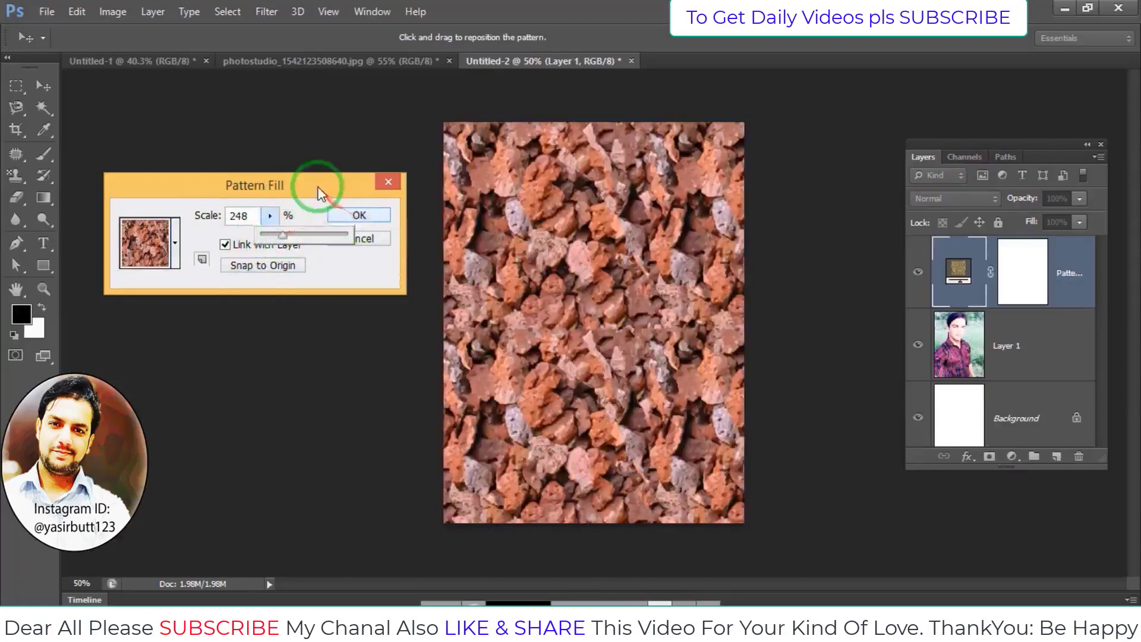
left_click(360, 216)
left_click(1080, 199)
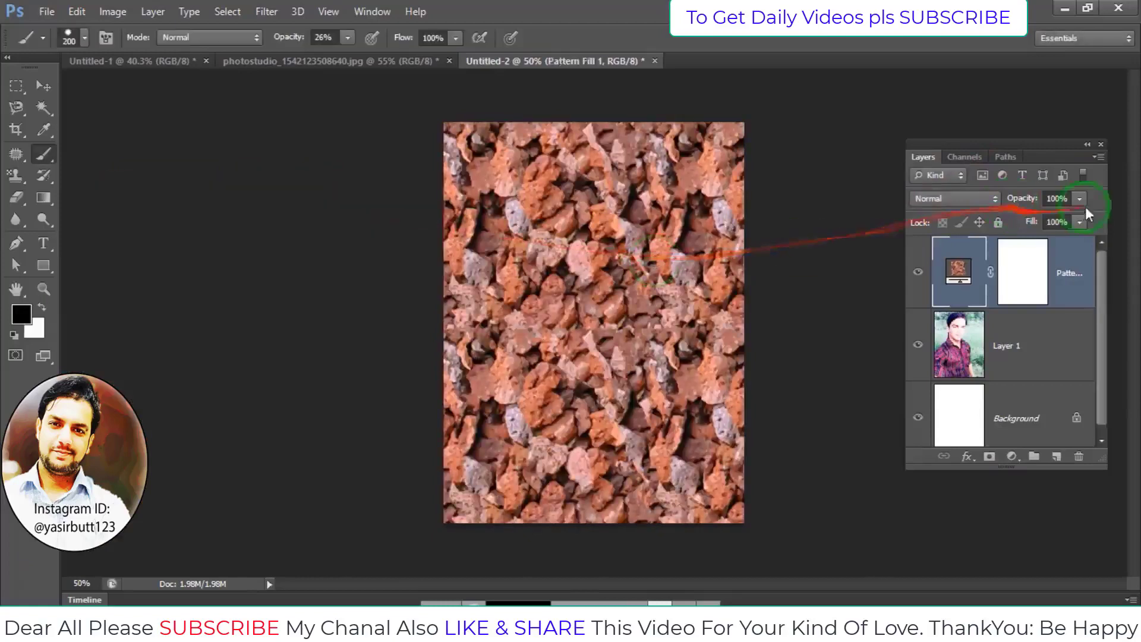
mouse_move(1045, 223)
left_mouse_down()
mouse_move(1012, 220)
mouse_move(1083, 224)
left_mouse_up()
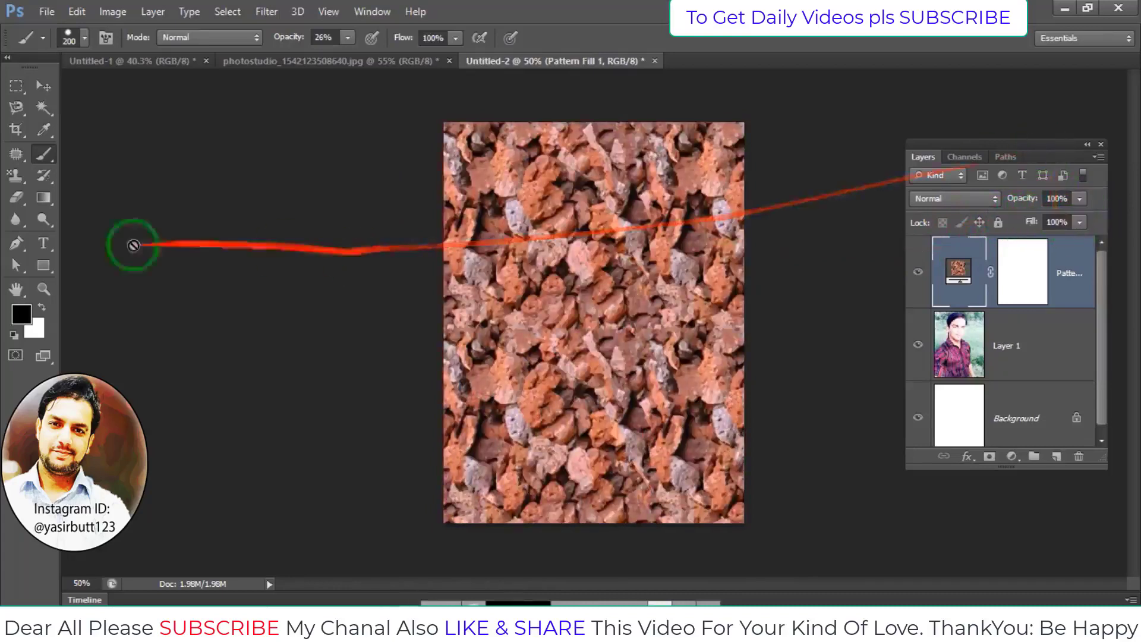
Add a bold black TEXT type layer and scale it across the upper canvas.
left_click(43, 244)
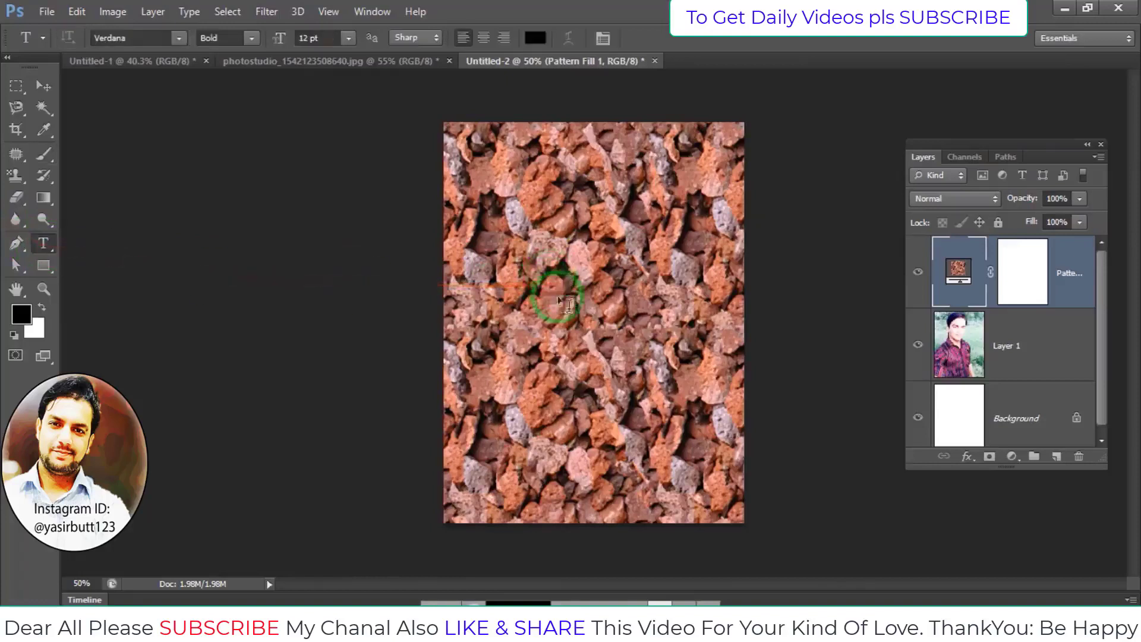
left_click(597, 315)
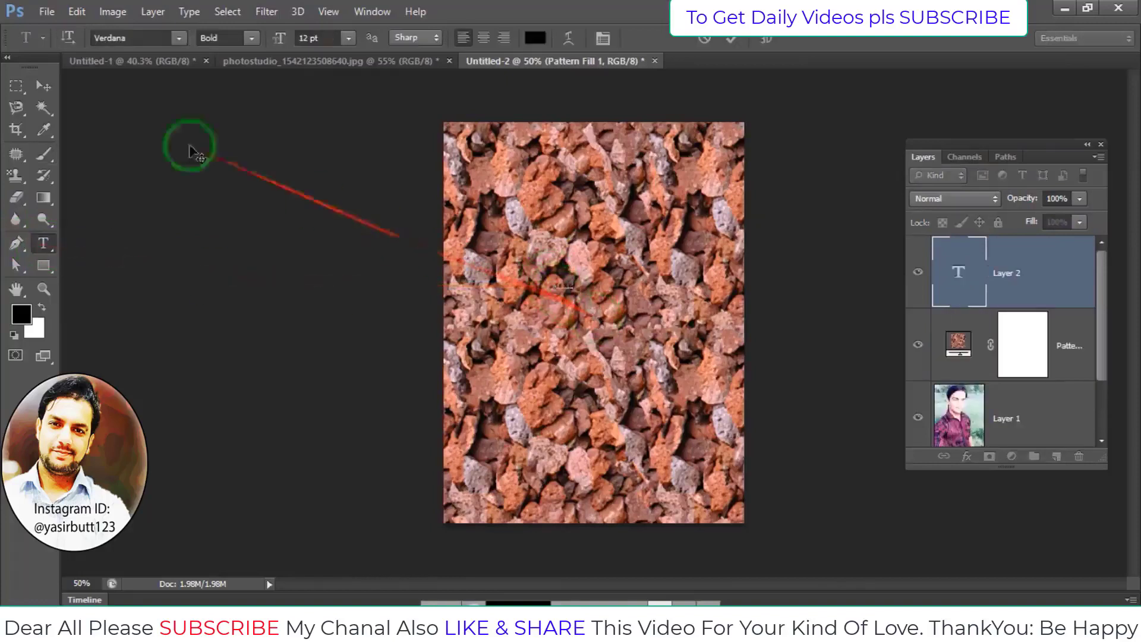
left_click(43, 86)
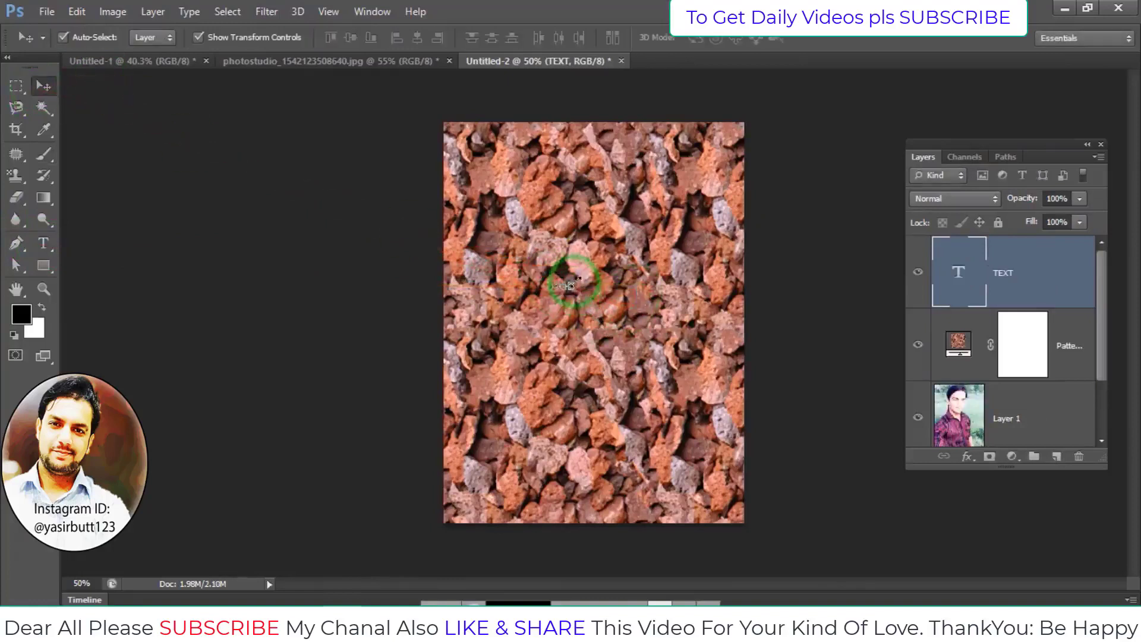
key("ctrl+t")
mouse_move(571, 286)
left_mouse_down()
mouse_move(752, 196)
mouse_move(772, 219)
left_mouse_up()
left_click_drag(546, 212, 461, 177)
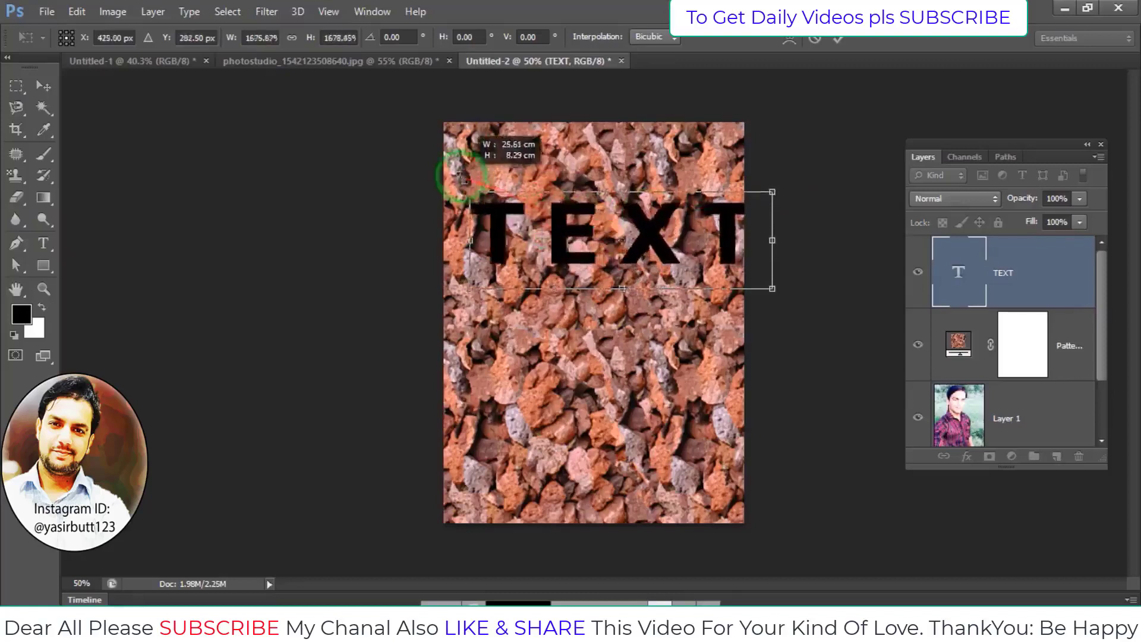
double_click(580, 250)
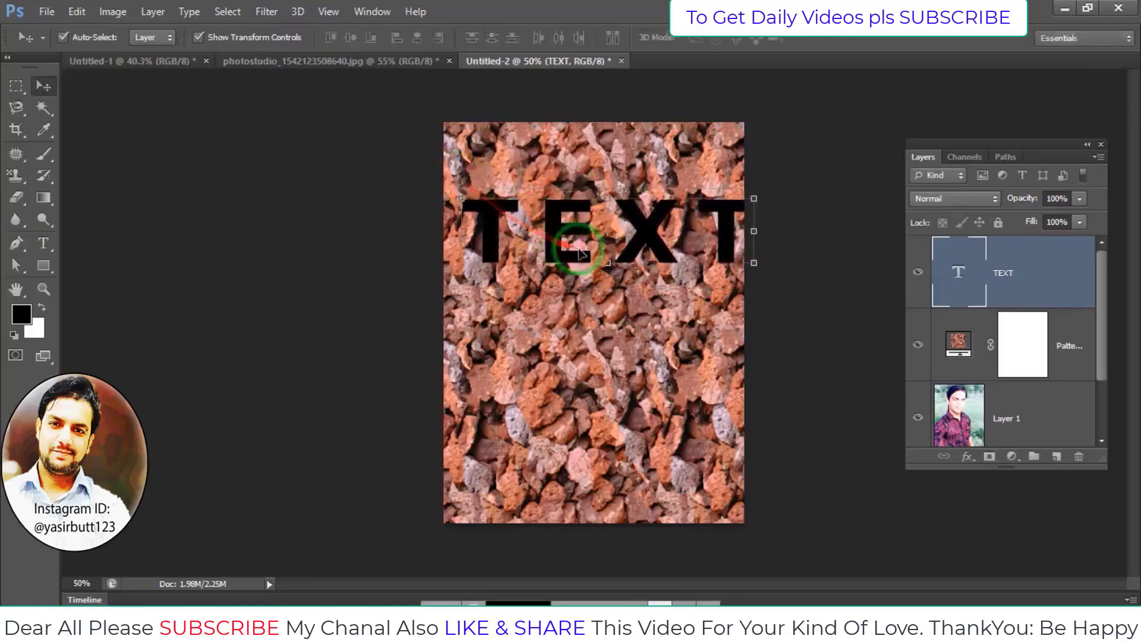
left_click_drag(559, 243, 543, 254)
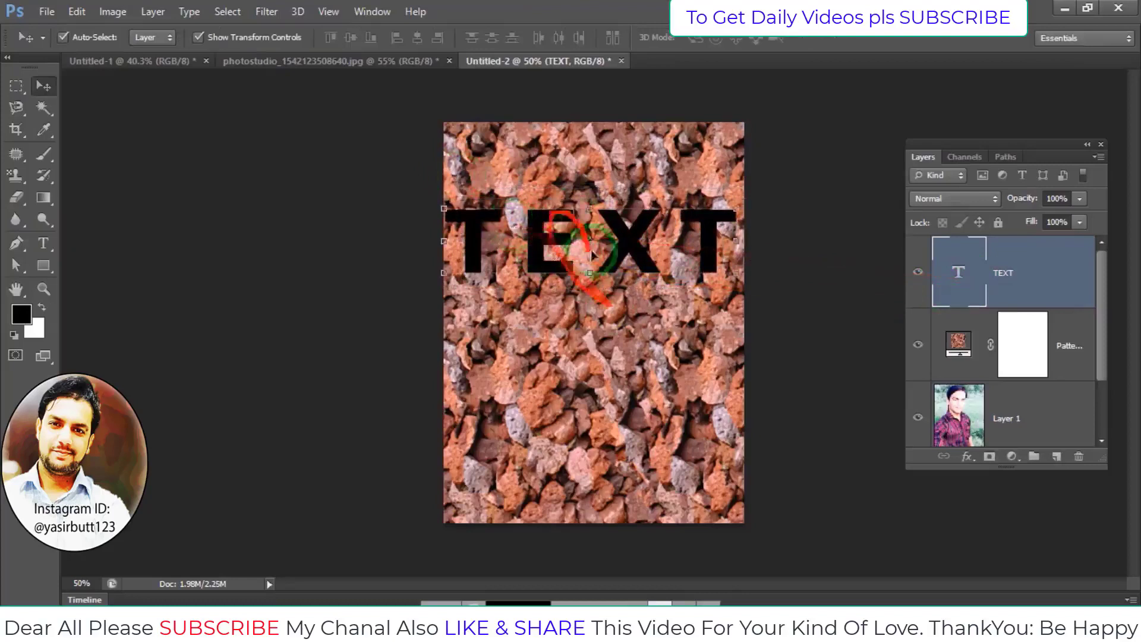
Create a Pattern Fill layer clipped to TEXT using Use Previous Layer to Create Clipping Mask.
left_click(156, 13)
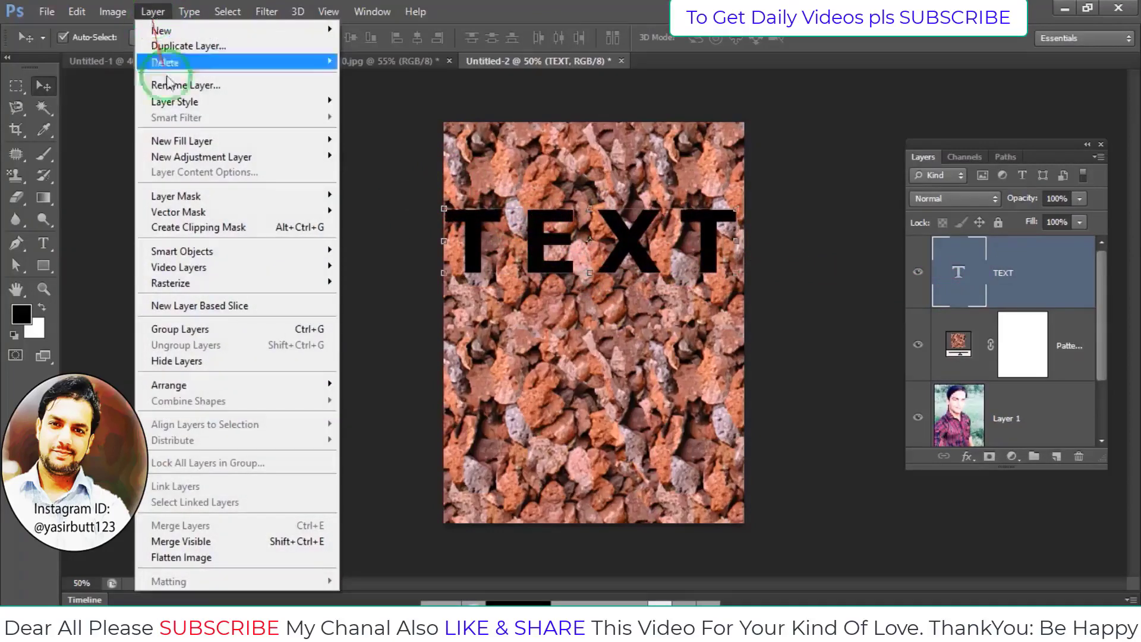
left_click(193, 141)
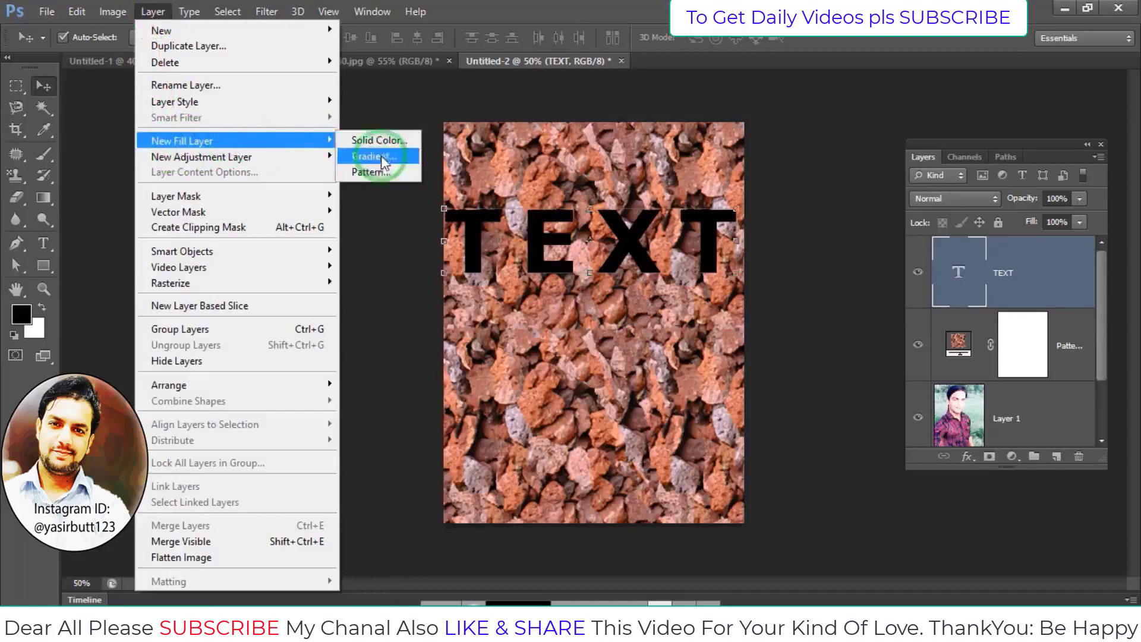
left_click(376, 172)
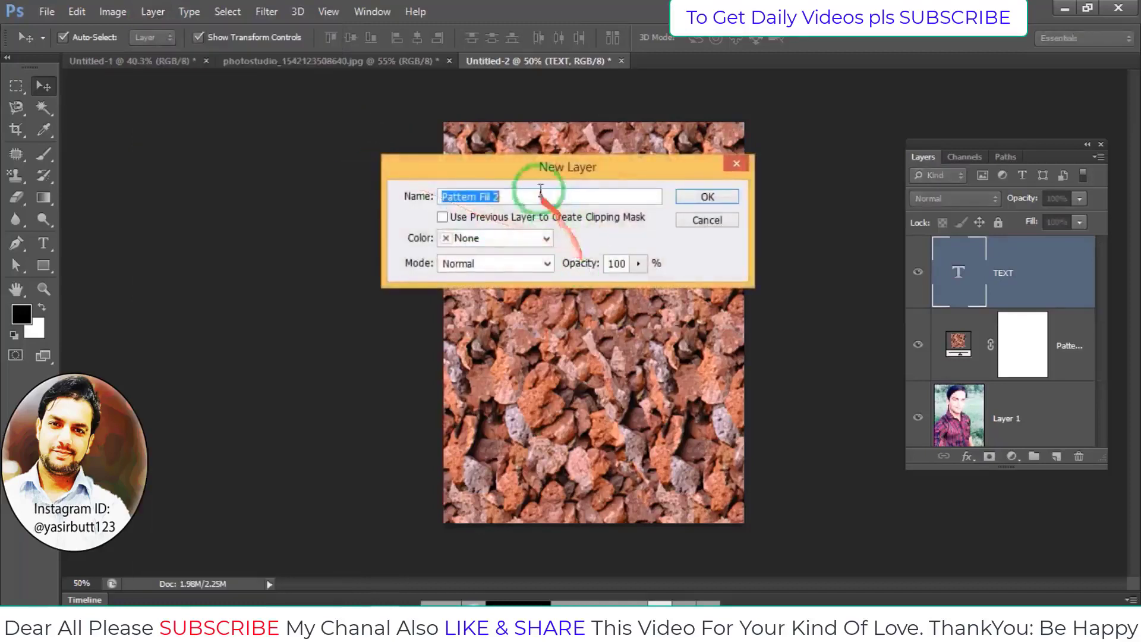
left_click_drag(529, 171, 848, 166)
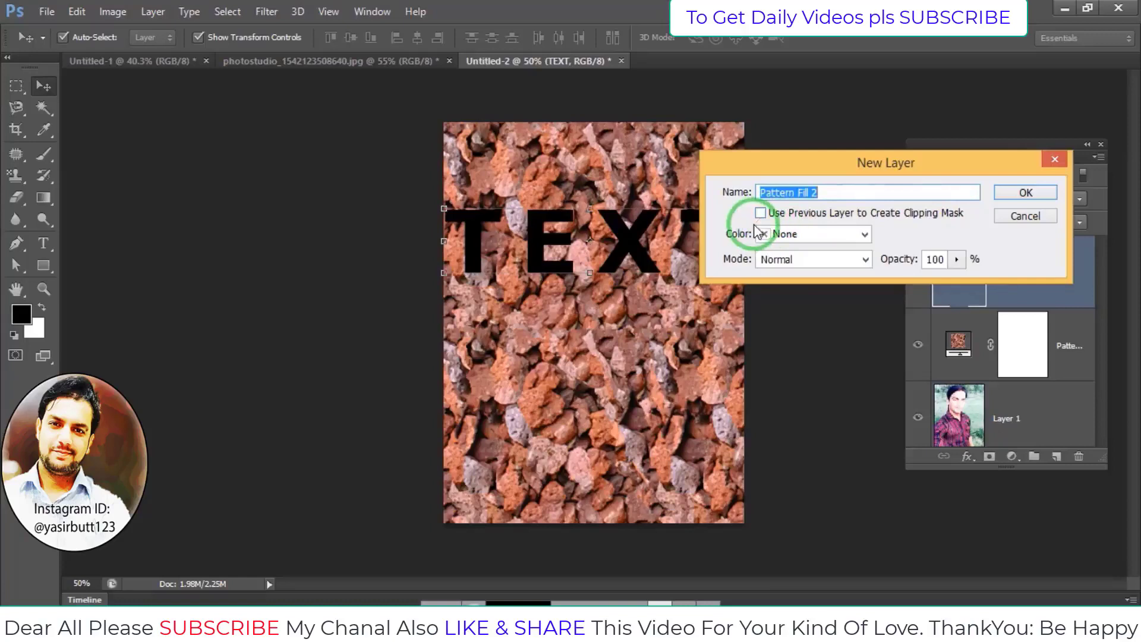
left_click(760, 213)
left_click(1010, 196)
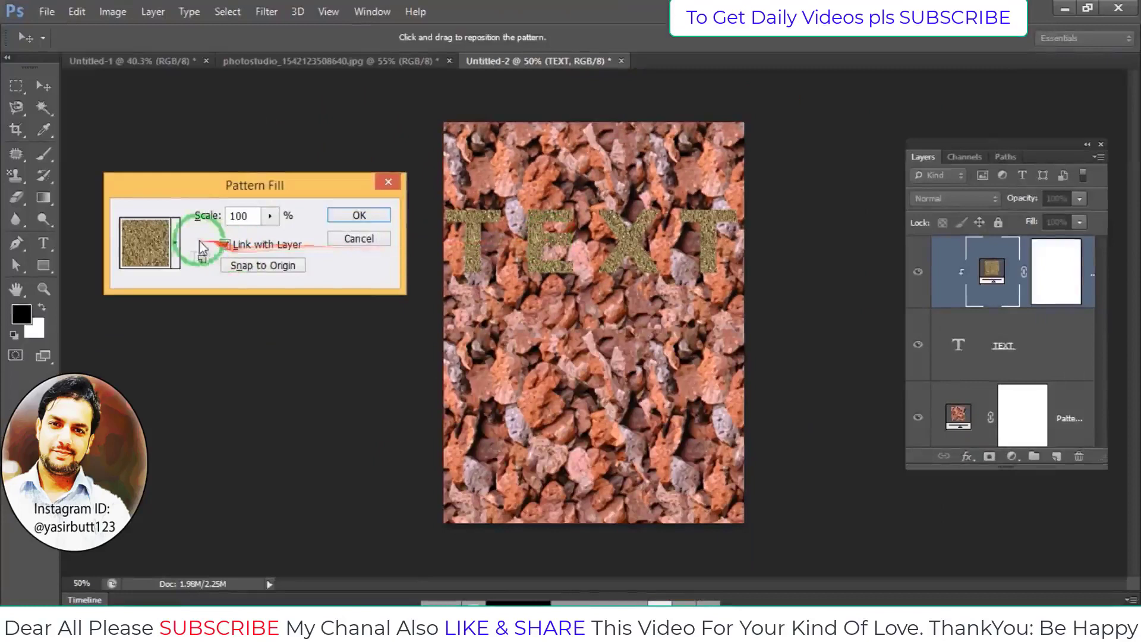
Try child, boat and pebble patterns, then settle on the man-portrait pattern inside TEXT.
left_click(178, 245)
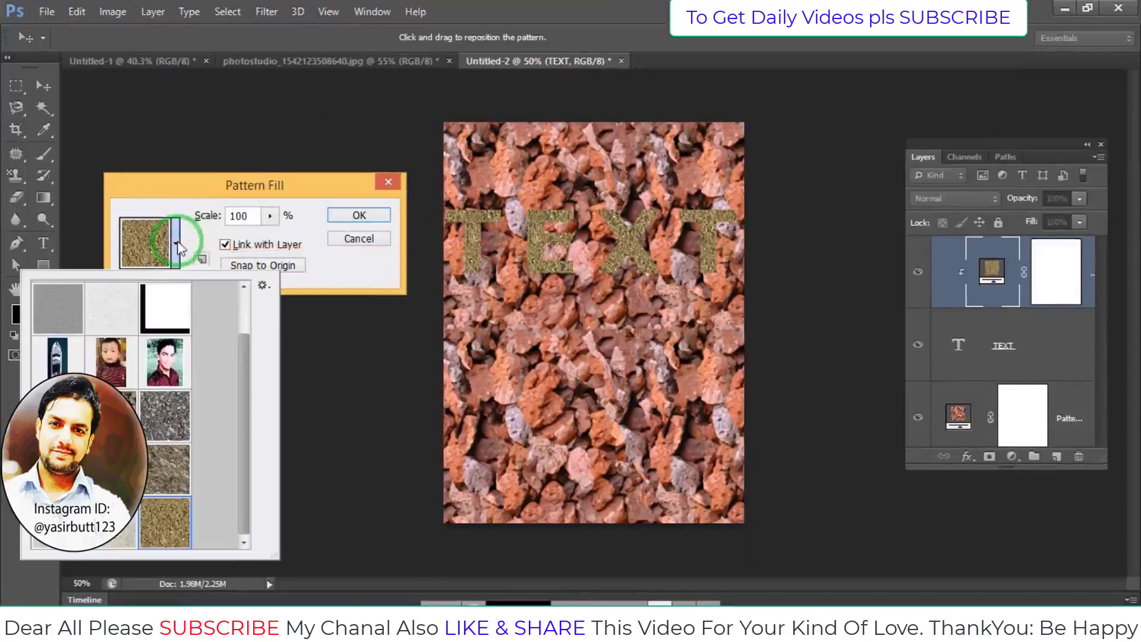
left_click(168, 368)
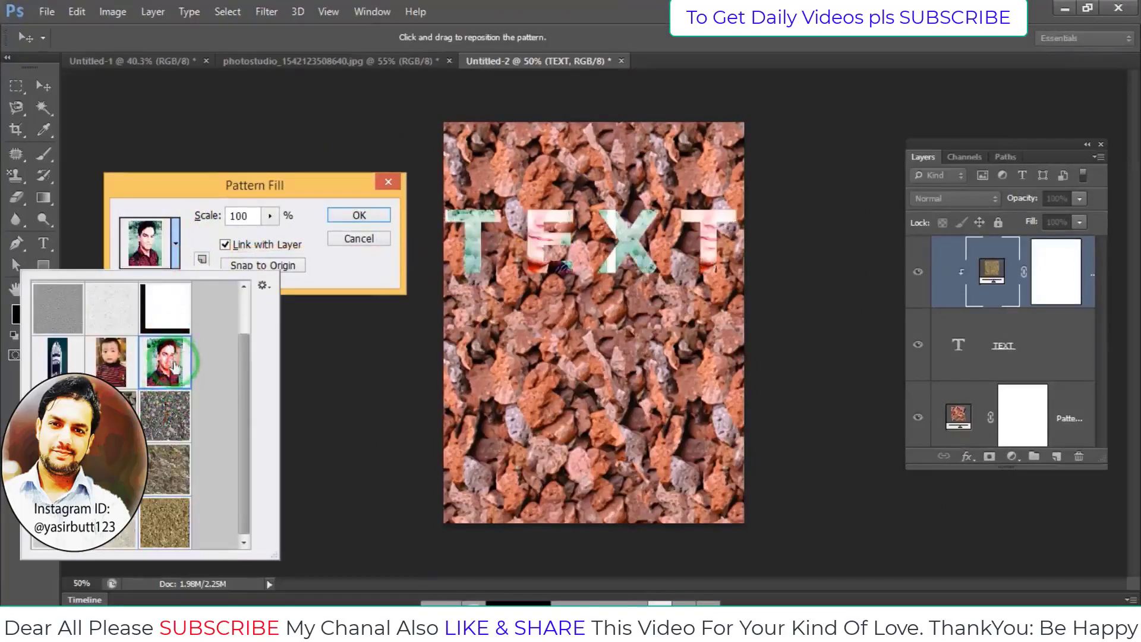
left_click_drag(550, 241, 555, 247)
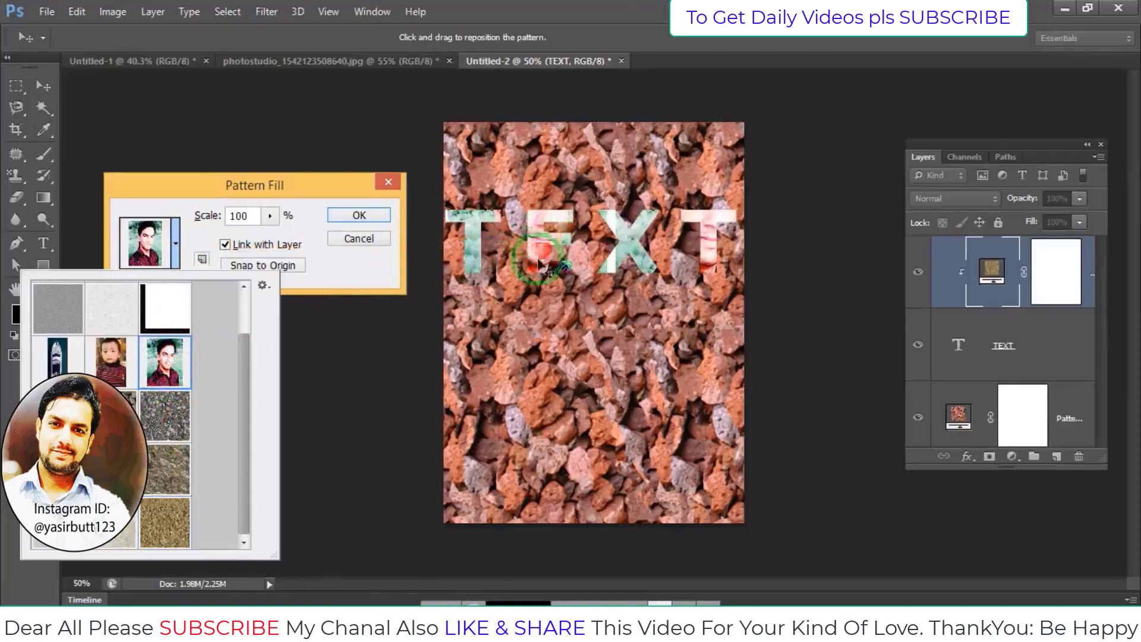
left_click(113, 365)
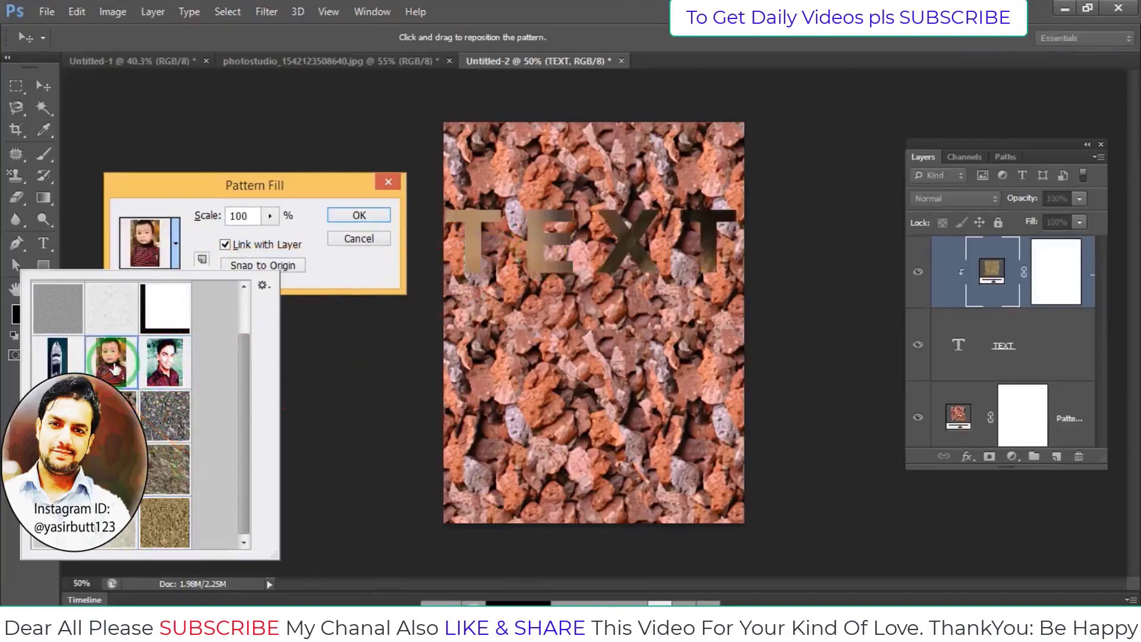
left_click(65, 362)
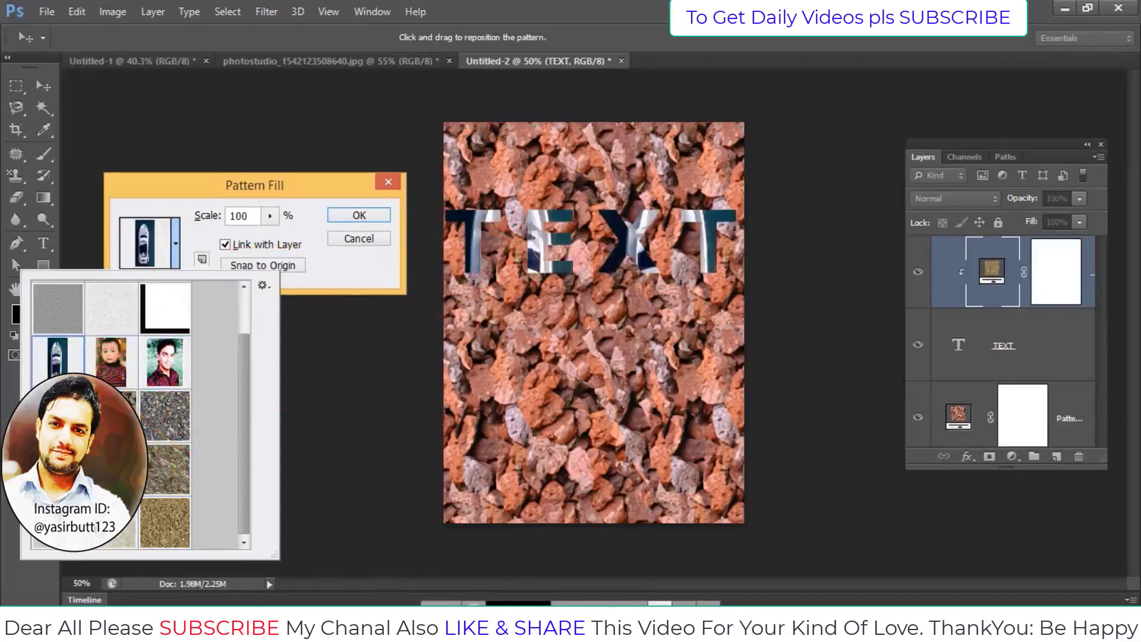
left_click(111, 416)
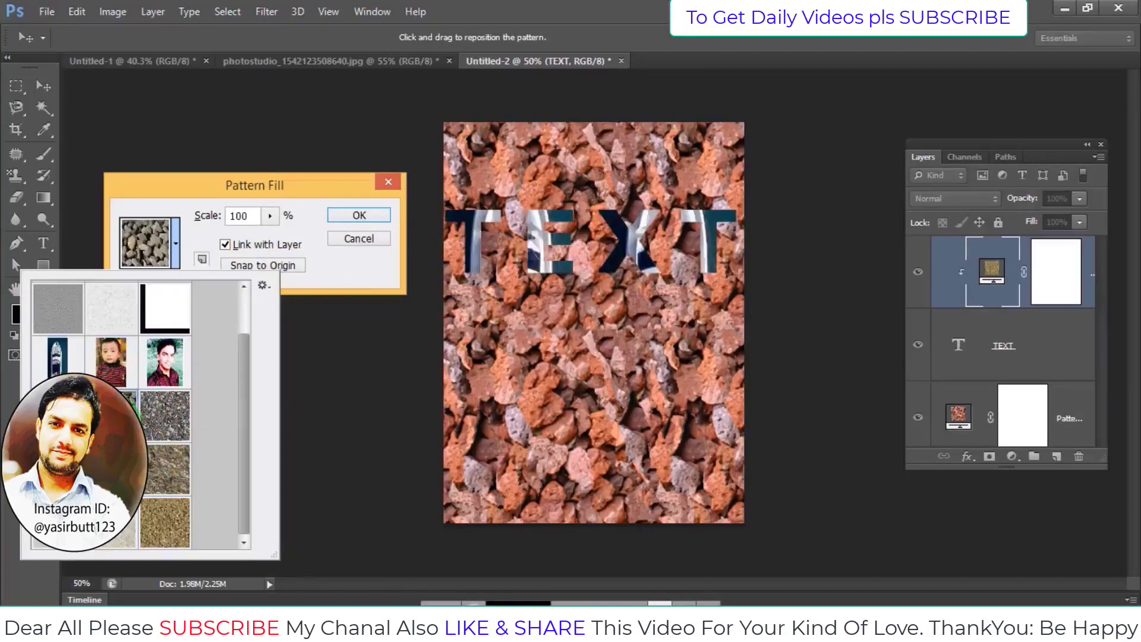
left_click(165, 363)
left_click(275, 186)
left_click(359, 217)
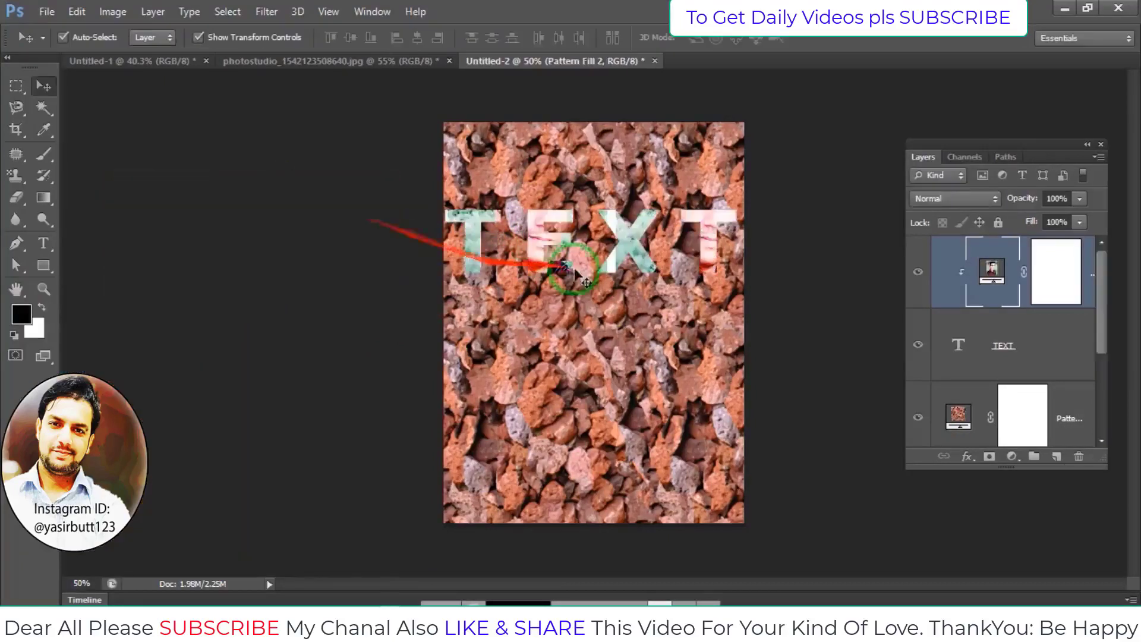
Shift the portrait fill slightly within the TEXT letters and adjust the Layers panel.
mouse_move(542, 246)
left_mouse_down()
mouse_move(536, 270)
mouse_move(540, 248)
left_mouse_up()
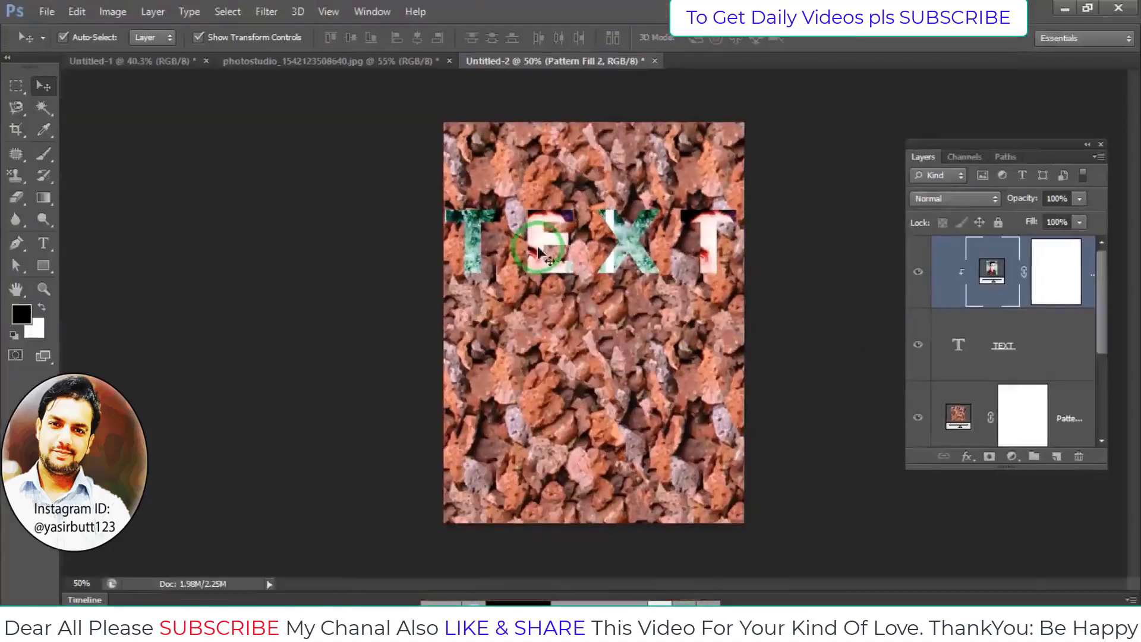
left_click(1061, 280)
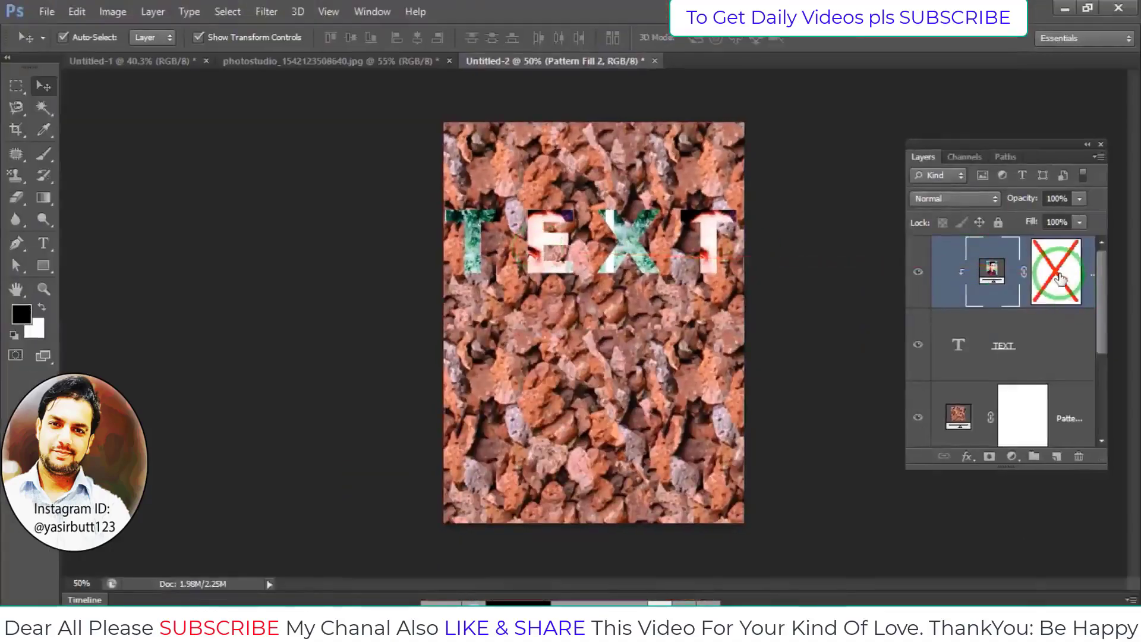
left_click_drag(1062, 278, 1023, 421)
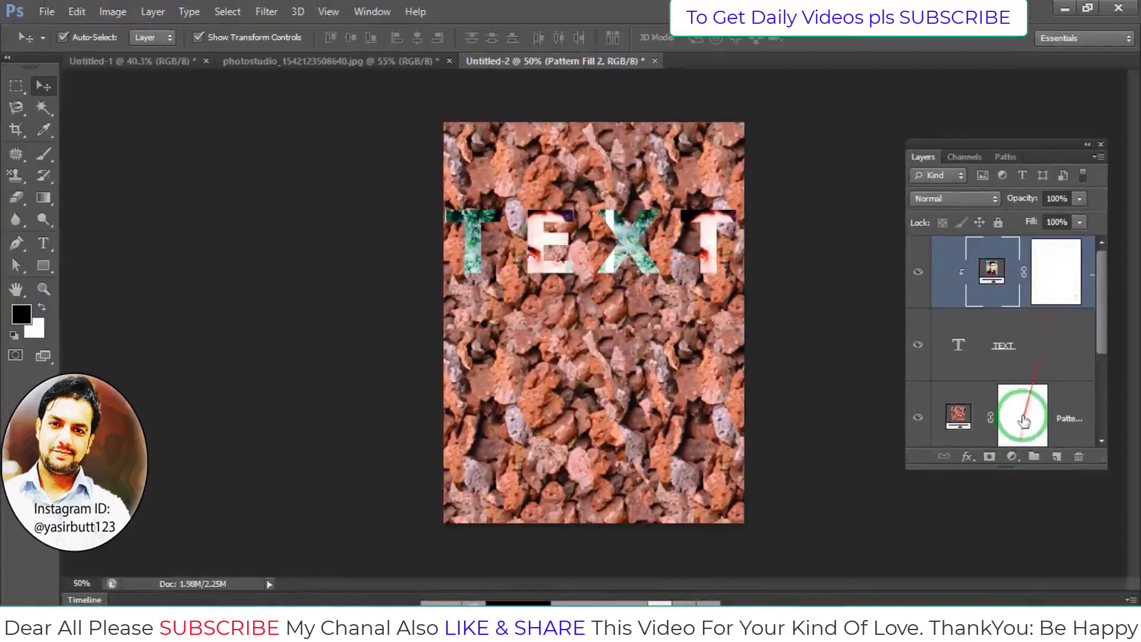
left_click_drag(1046, 276, 1136, 296)
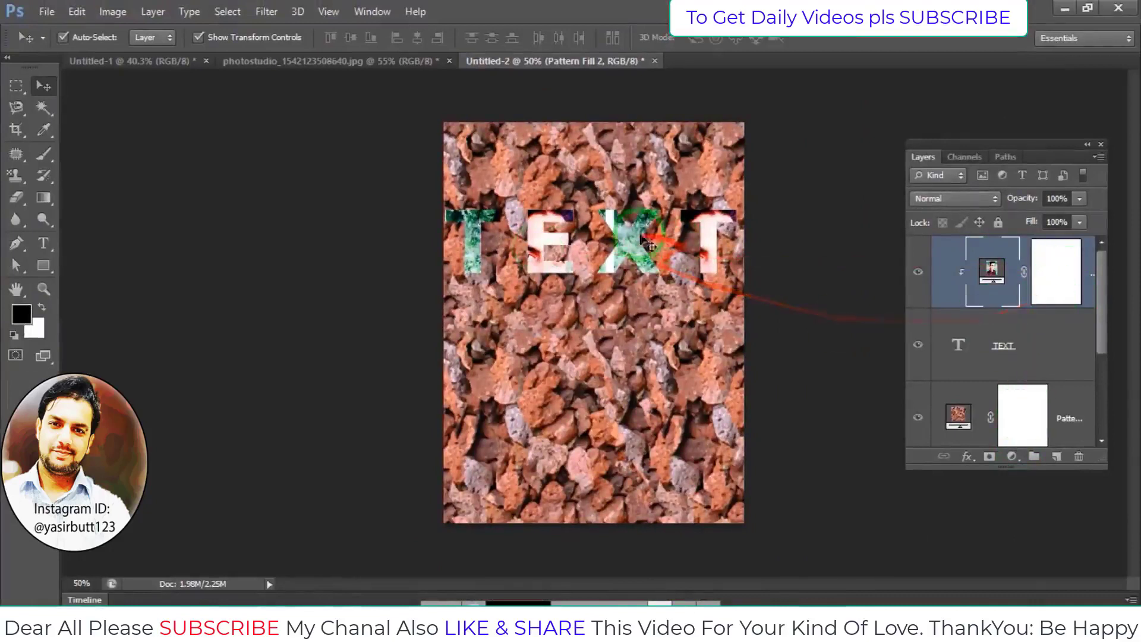
left_click(990, 266)
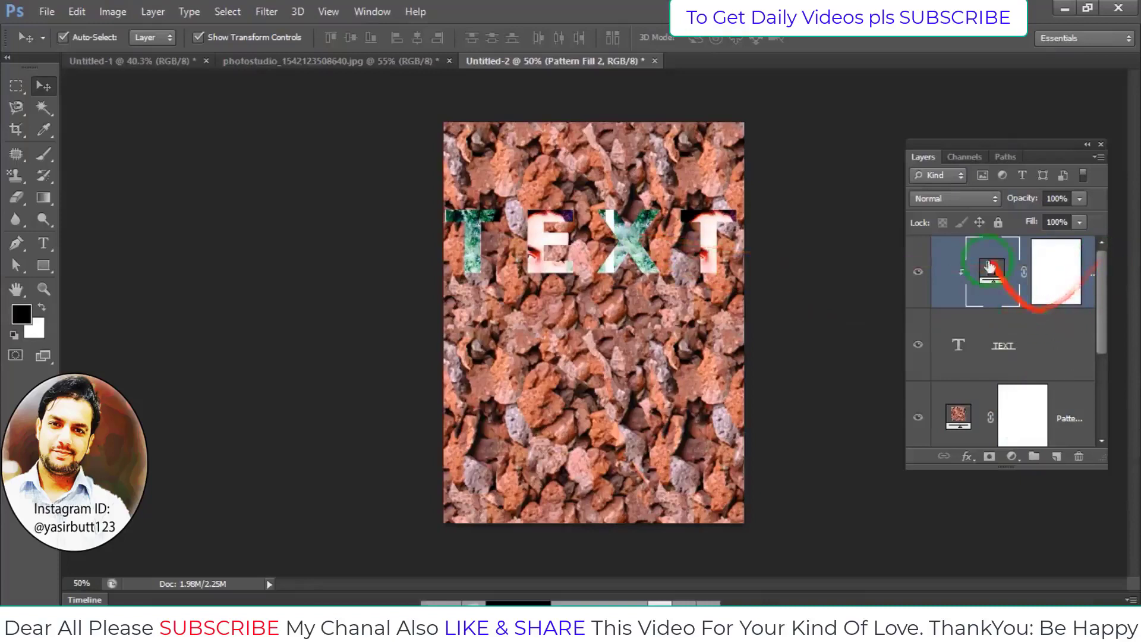
Select the TEXT layer and toggle its visibility off and back on.
left_click(990, 347)
left_click(918, 349)
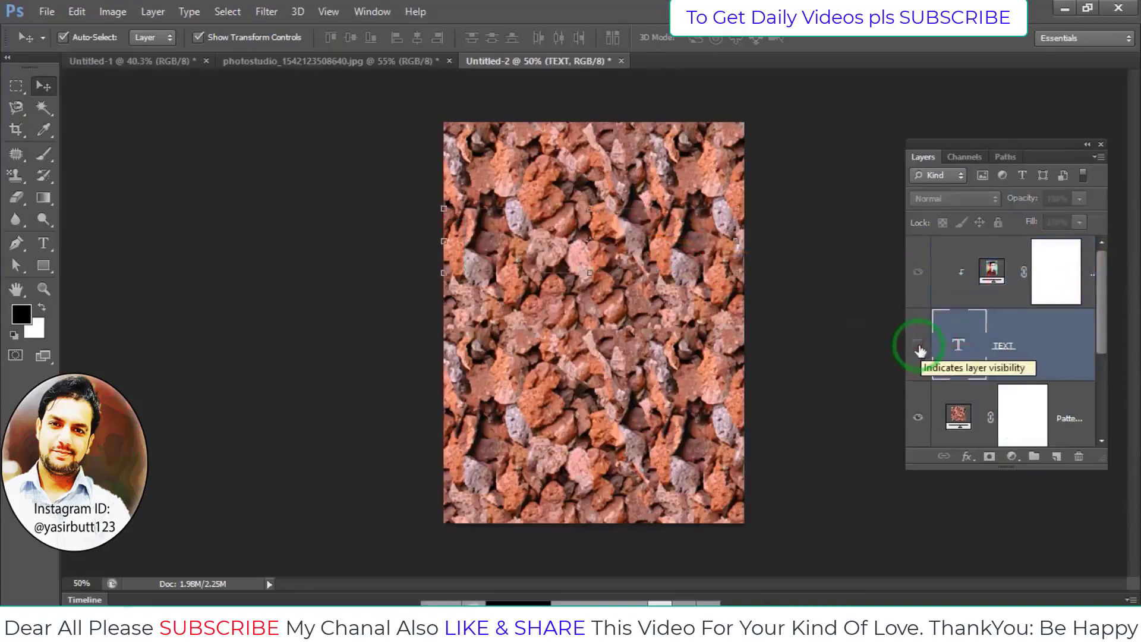
left_click(918, 349)
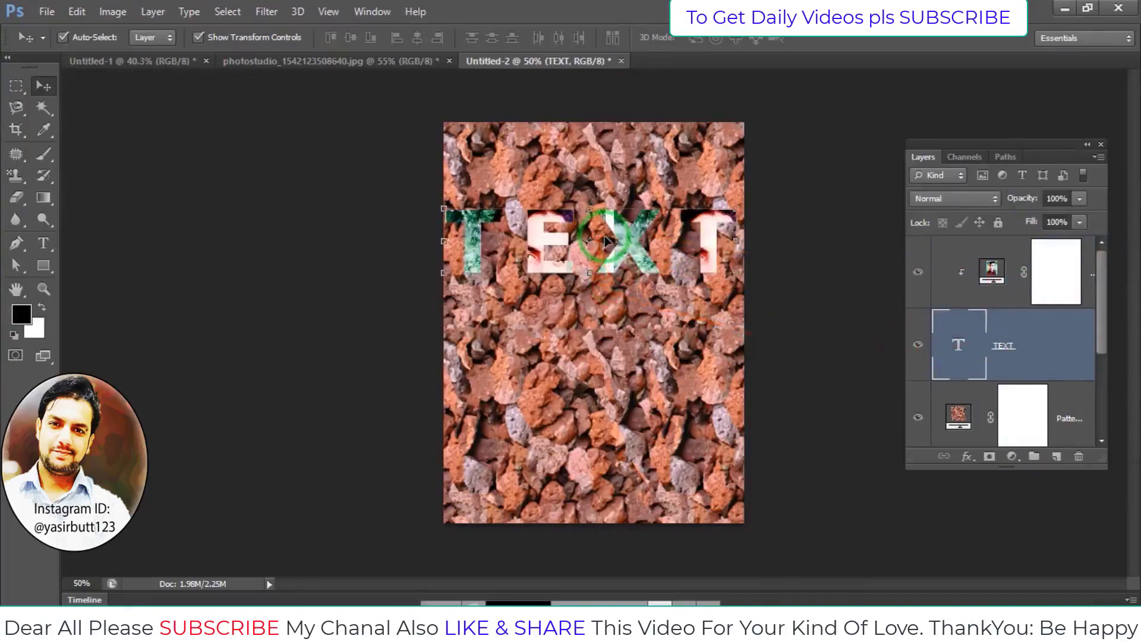
Add a copper Gradient Fill 1 layer clipped to TEXT, then bring the portrait photo forward.
left_click(153, 11)
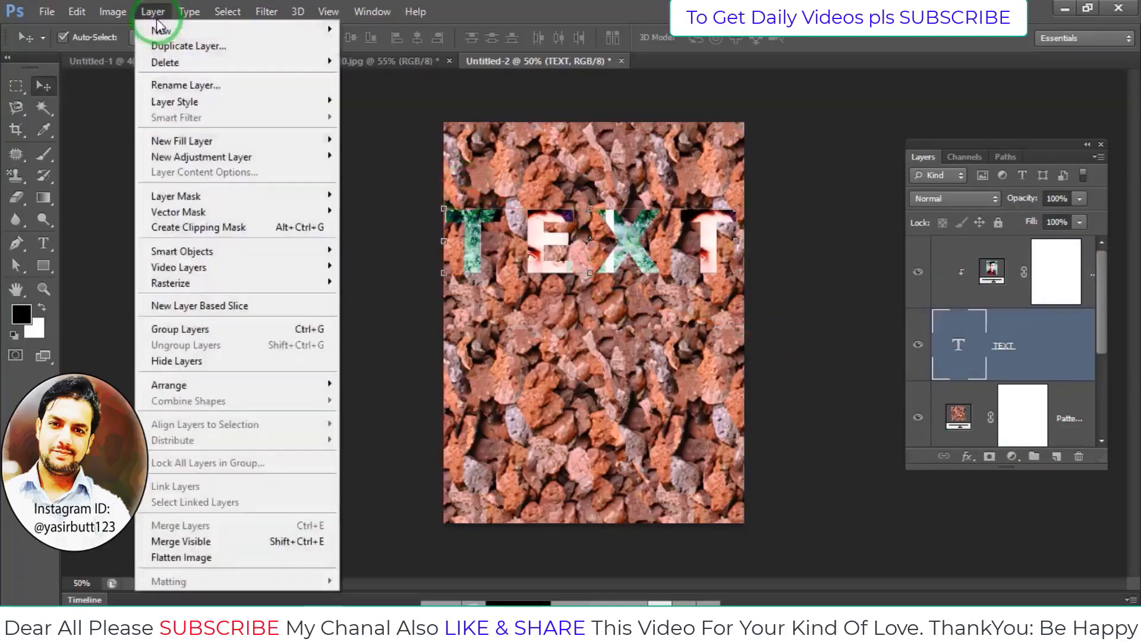
mouse_move(182, 141)
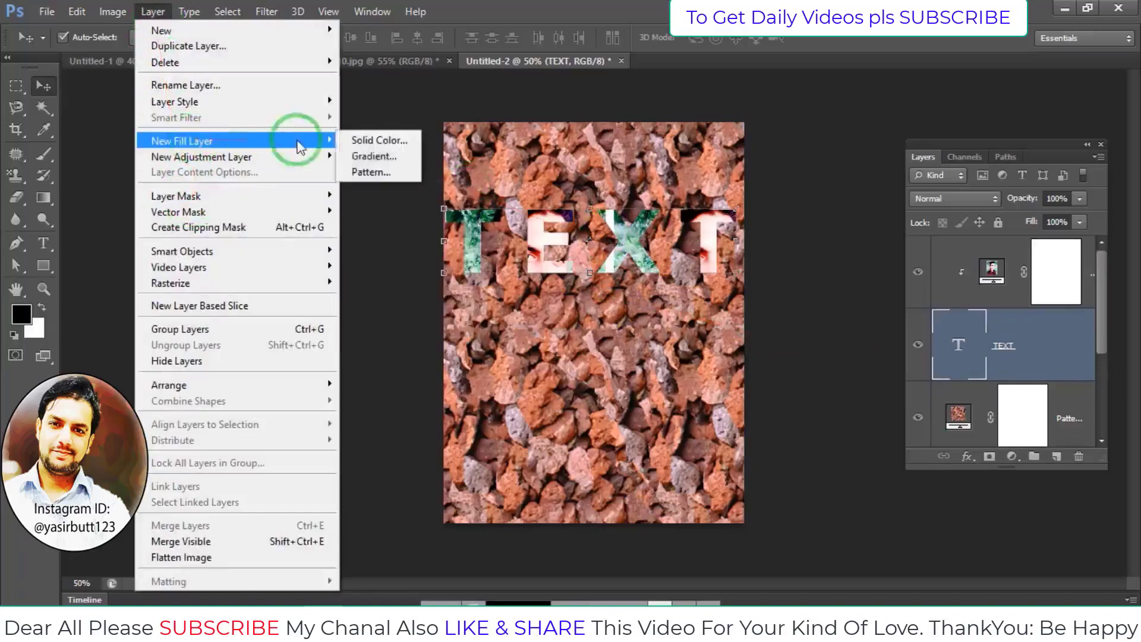
left_click(352, 158)
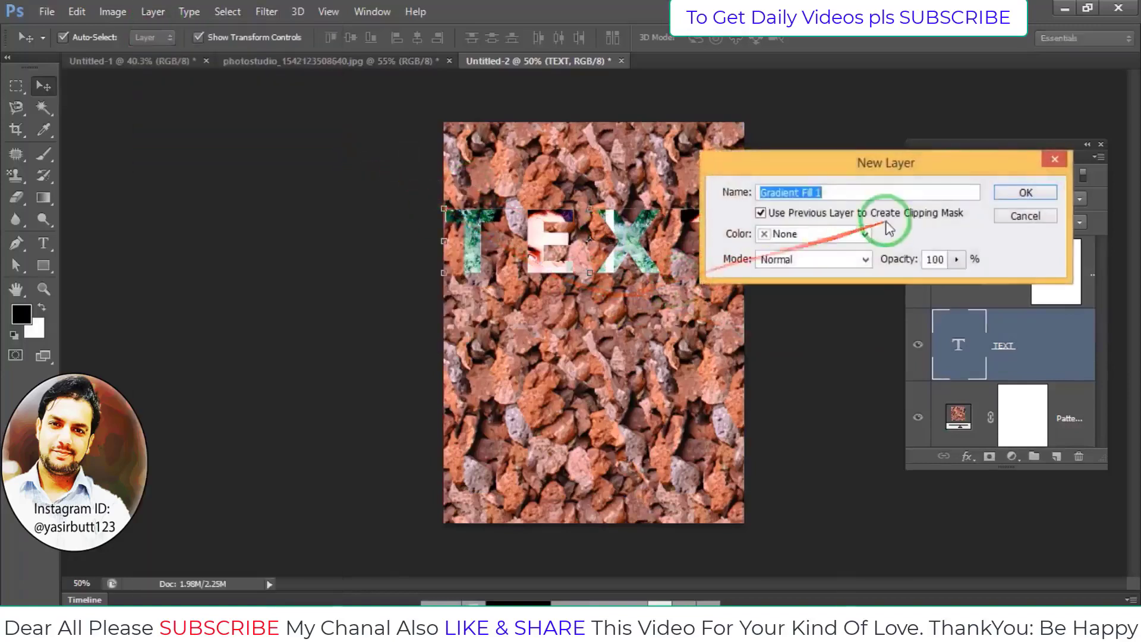
left_click(1010, 189)
left_click(980, 181)
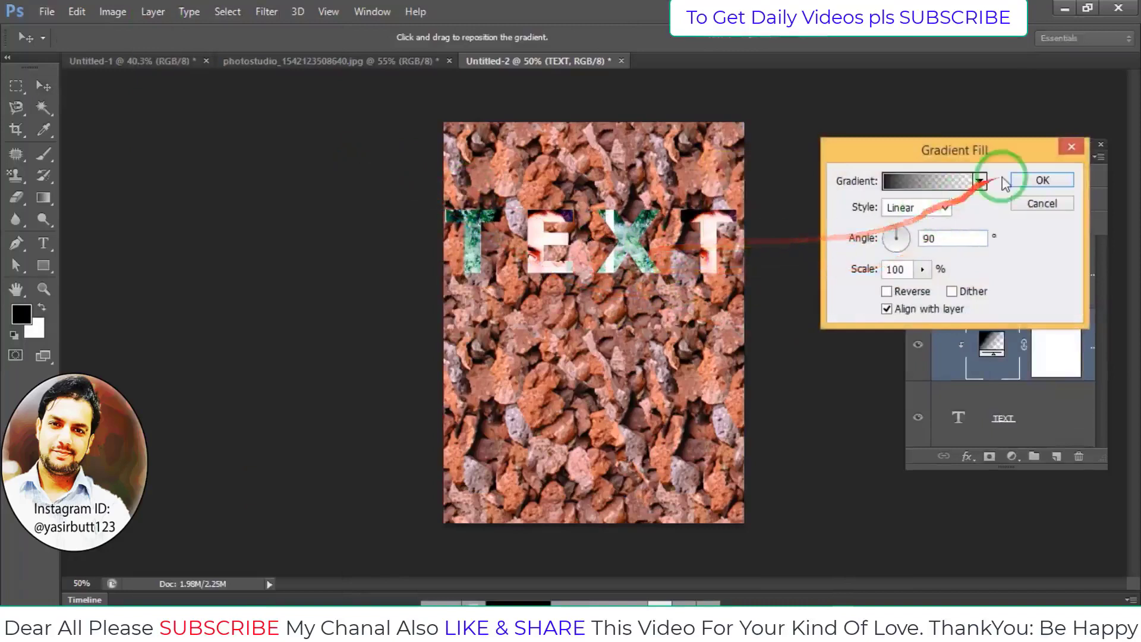
left_click(927, 245)
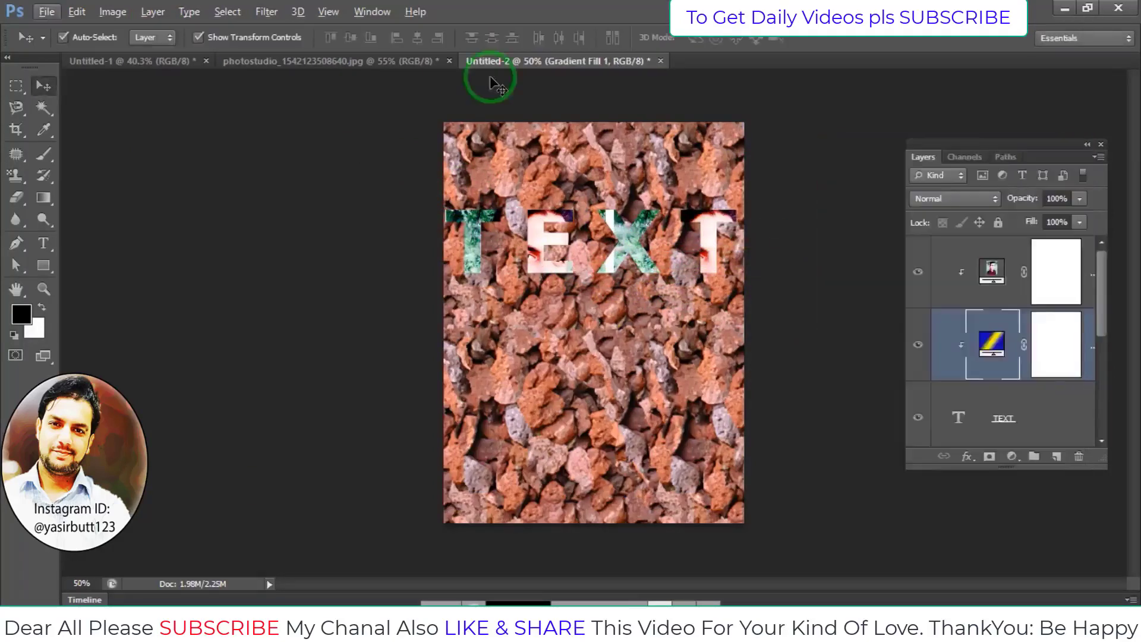
left_click(393, 61)
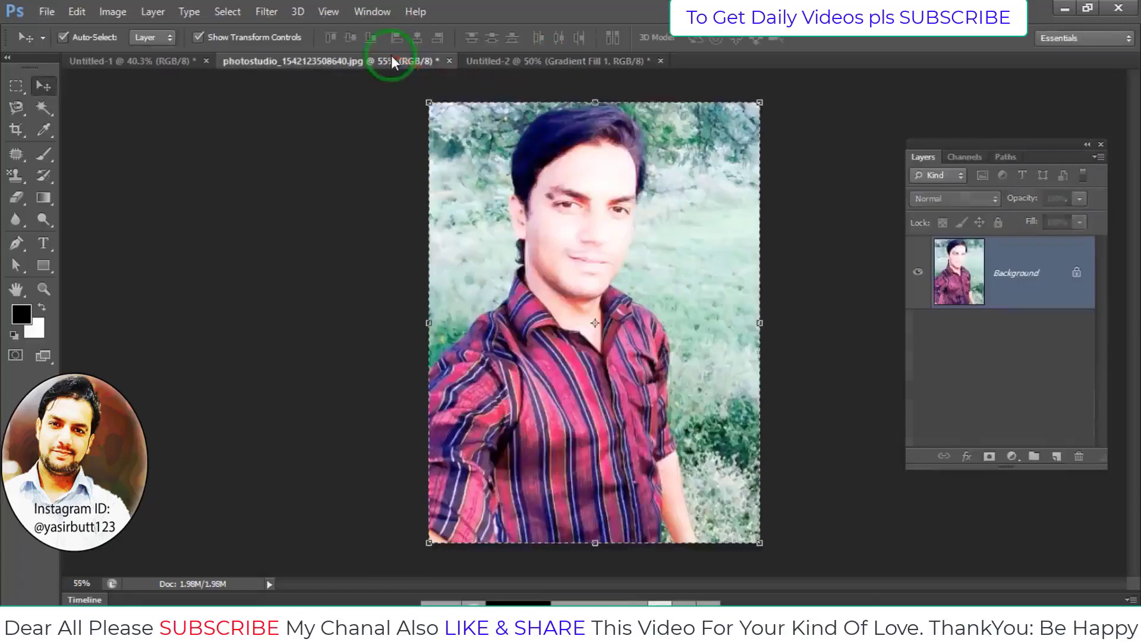
Close Untitled-2 without saving, deselect the portrait, and show the Image > Adjustments list.
left_click(661, 61)
left_click(562, 247)
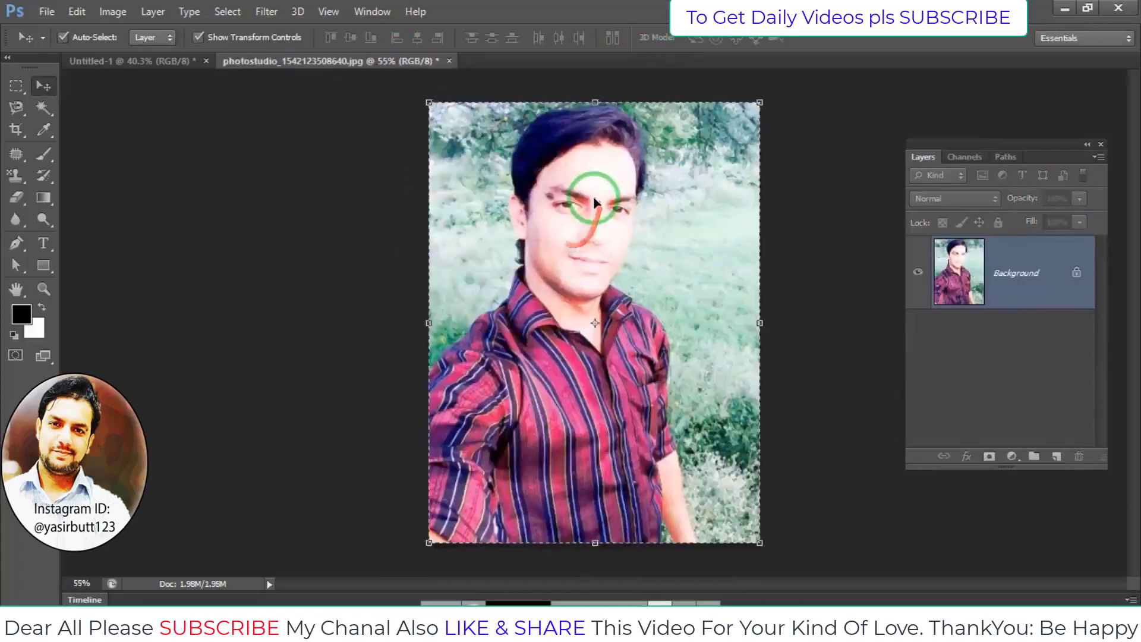
key("ctrl+d")
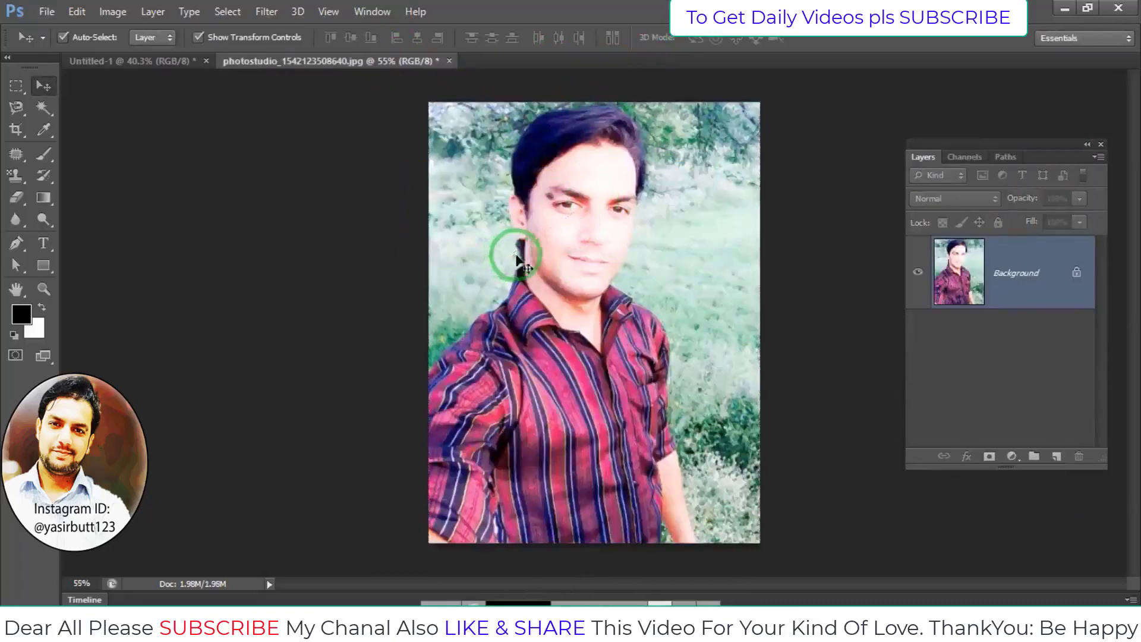
left_click(125, 13)
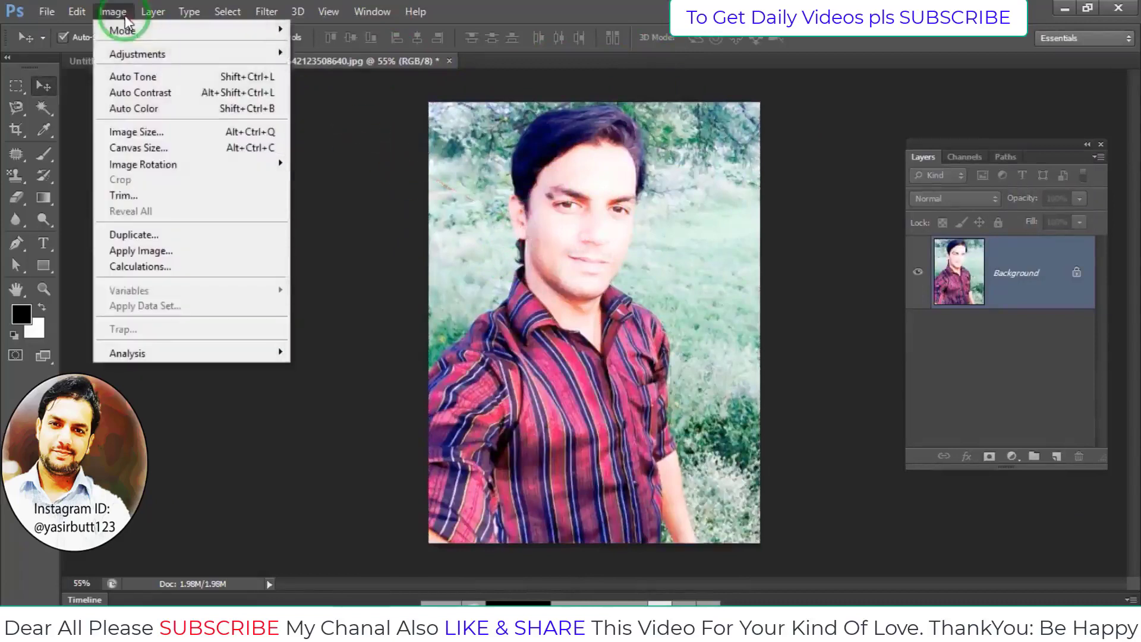
mouse_move(138, 54)
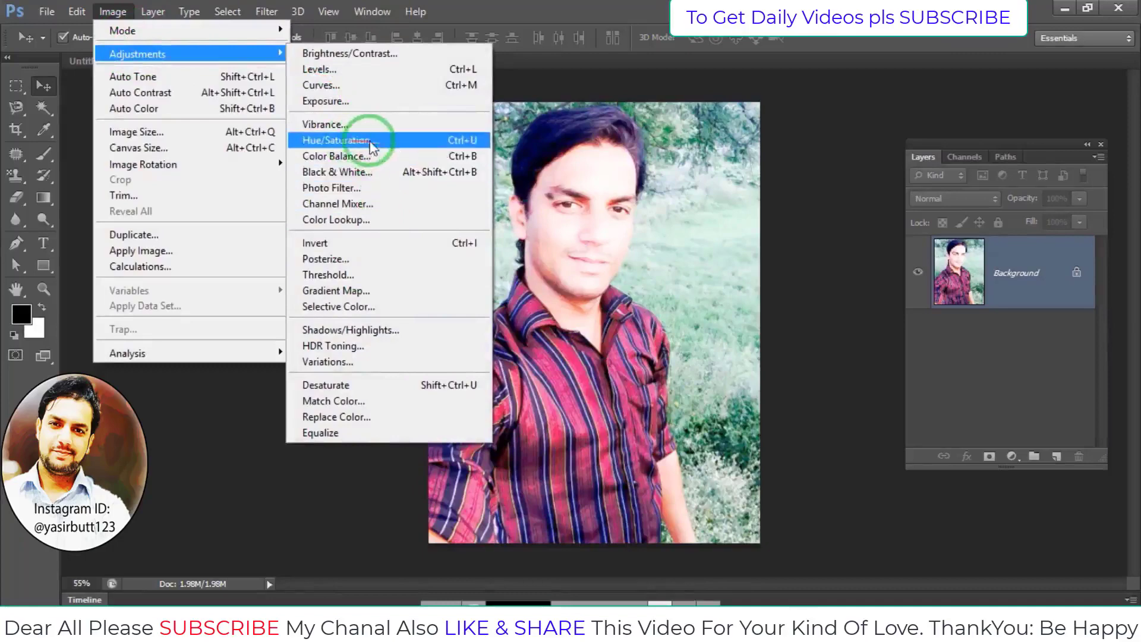
Apply a Colorize Hue/Saturation of Hue 193, Saturation 60, Lightness +37 to the portrait.
left_click(375, 142)
mouse_move(531, 112)
left_mouse_down()
mouse_move(859, 123)
mouse_move(877, 138)
left_mouse_up()
left_click_drag(924, 239, 973, 240)
left_click_drag(924, 281, 896, 281)
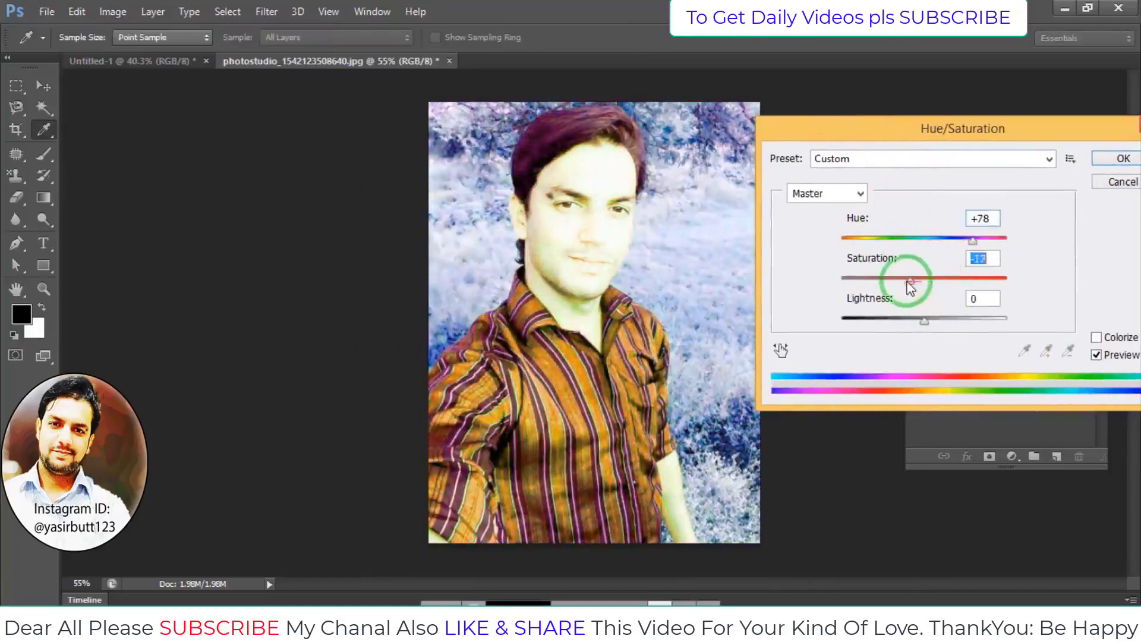
left_click_drag(963, 138, 876, 120)
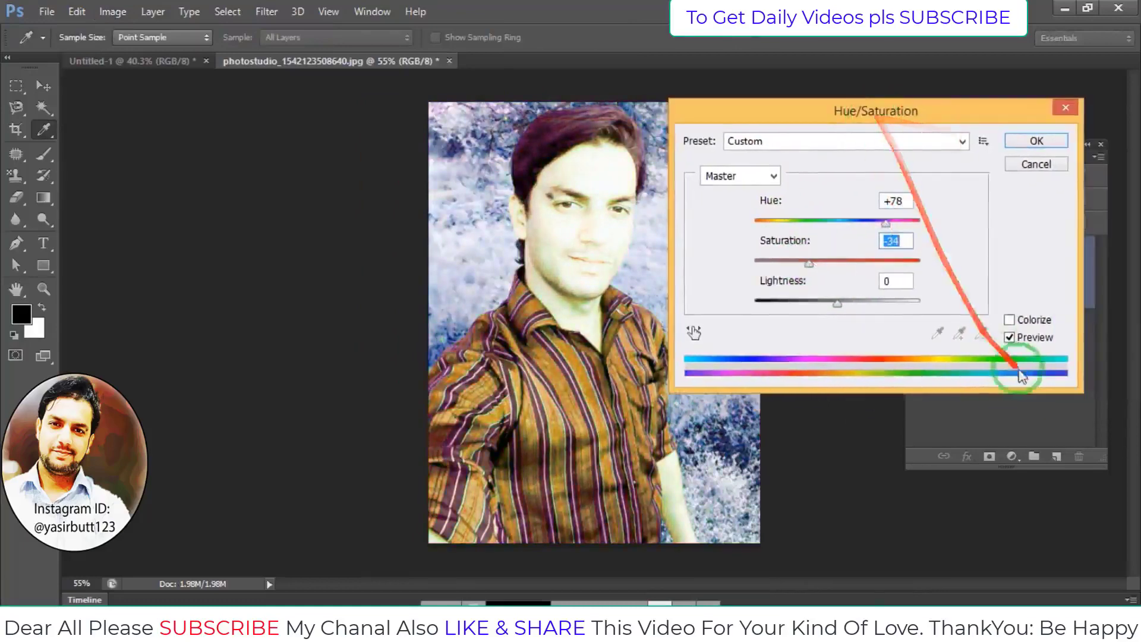
left_click(1009, 319)
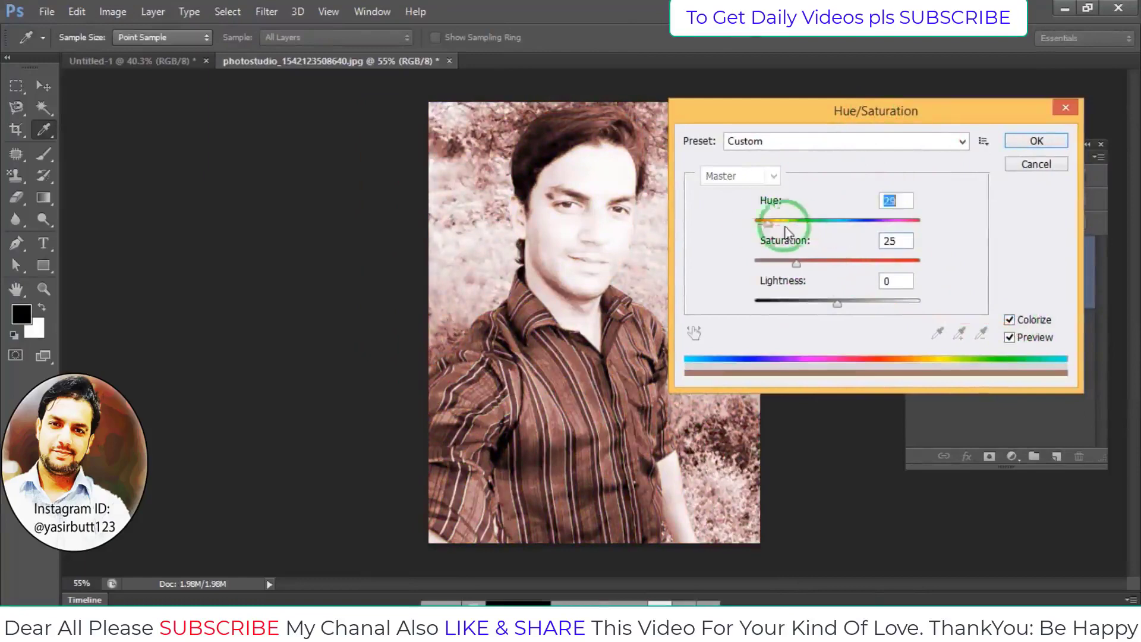
left_click_drag(757, 224, 847, 227)
left_click_drag(797, 264, 854, 263)
mouse_move(838, 314)
left_mouse_down()
mouse_move(790, 308)
mouse_move(869, 309)
left_mouse_up()
left_click(1004, 147)
key("v")
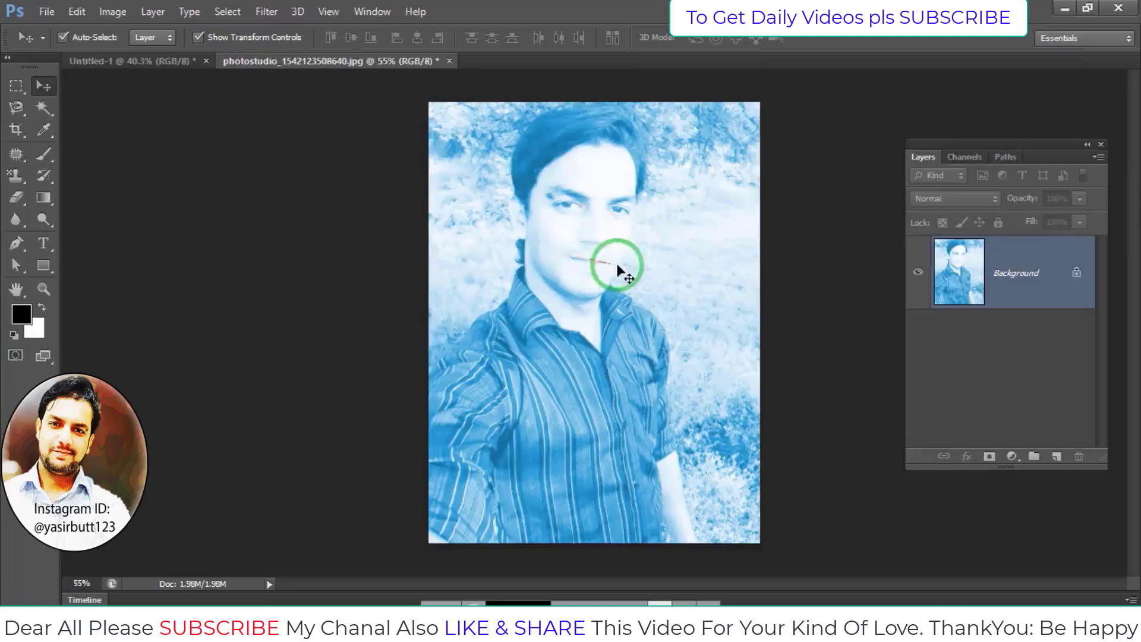
Undo the blue colorize and open the new fill or adjustment layer list.
key("ctrl+z")
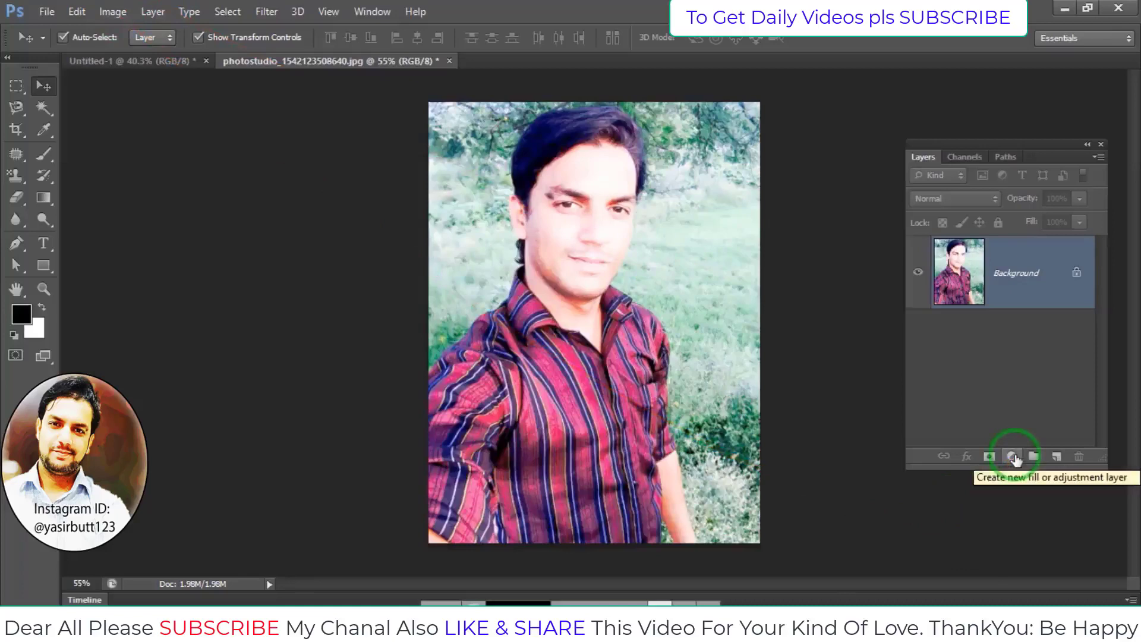
left_click(1012, 456)
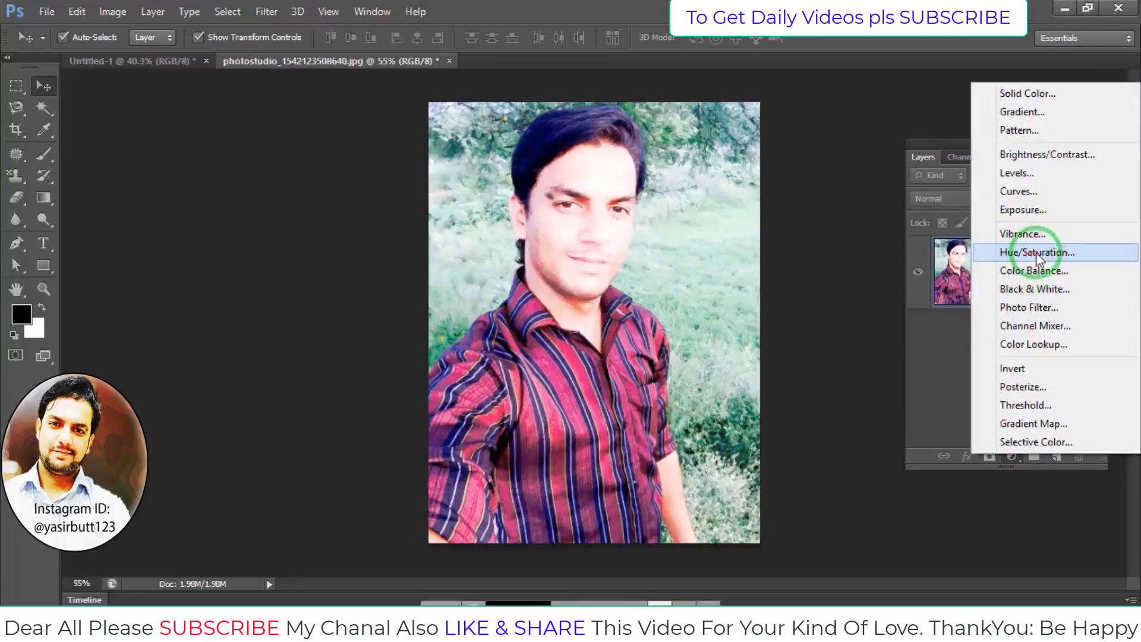
Add a Hue/Saturation adjustment layer, shift hue and saturation, enable Colorize and darken lightness.
left_click(1014, 252)
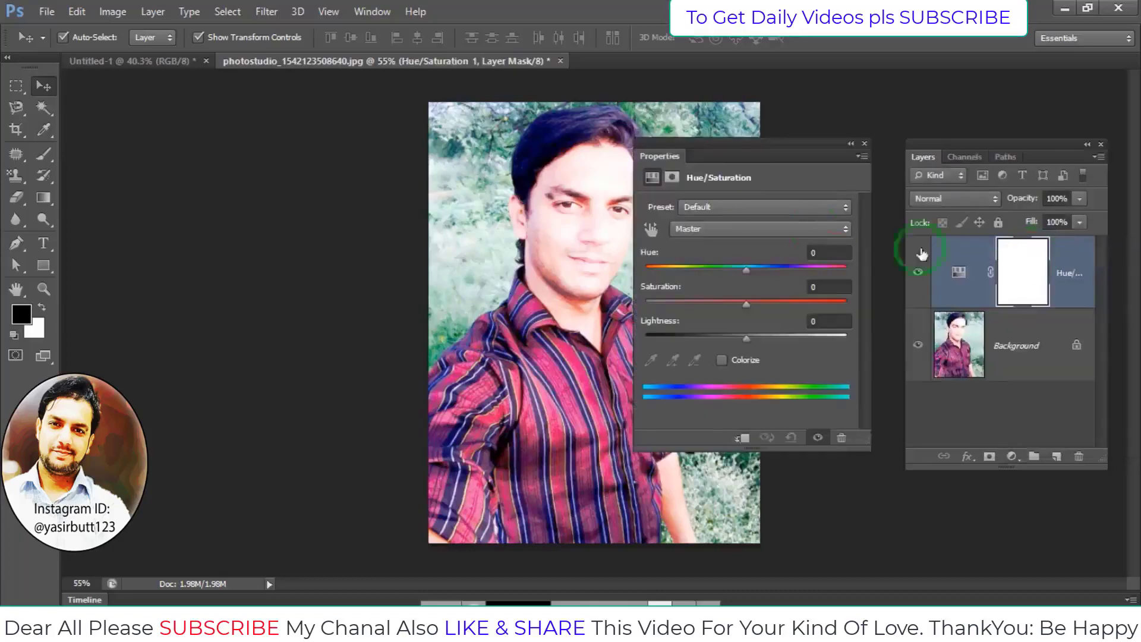
left_click_drag(712, 157, 842, 156)
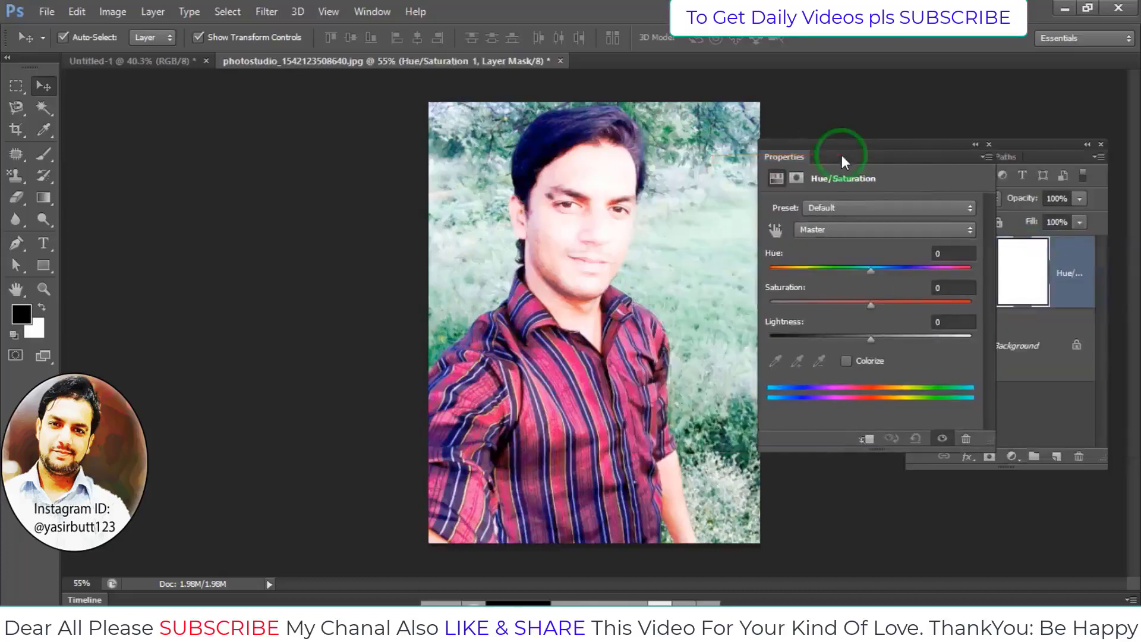
left_click_drag(870, 271, 915, 272)
left_click_drag(871, 305, 828, 305)
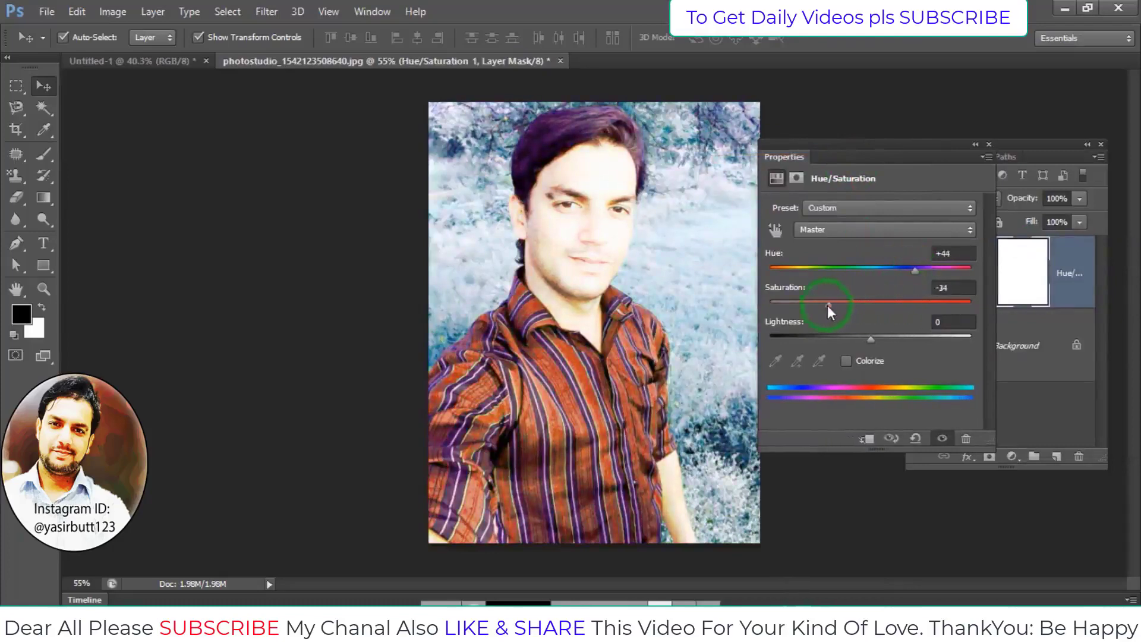
left_click(845, 361)
mouse_move(871, 339)
left_mouse_down()
mouse_move(923, 341)
mouse_move(838, 342)
mouse_move(816, 322)
mouse_move(898, 308)
left_mouse_up()
Tune the Colorize tint to green at Hue 95, Saturation 64 and close Properties.
left_click_drag(770, 270, 817, 272)
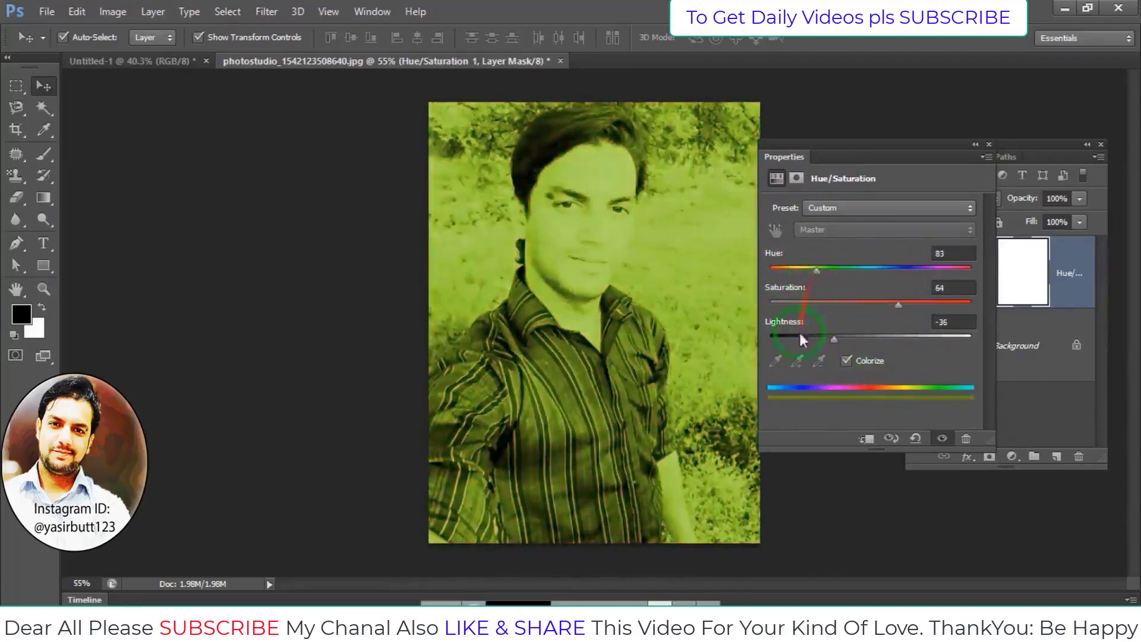
left_click(845, 361)
left_click(845, 360)
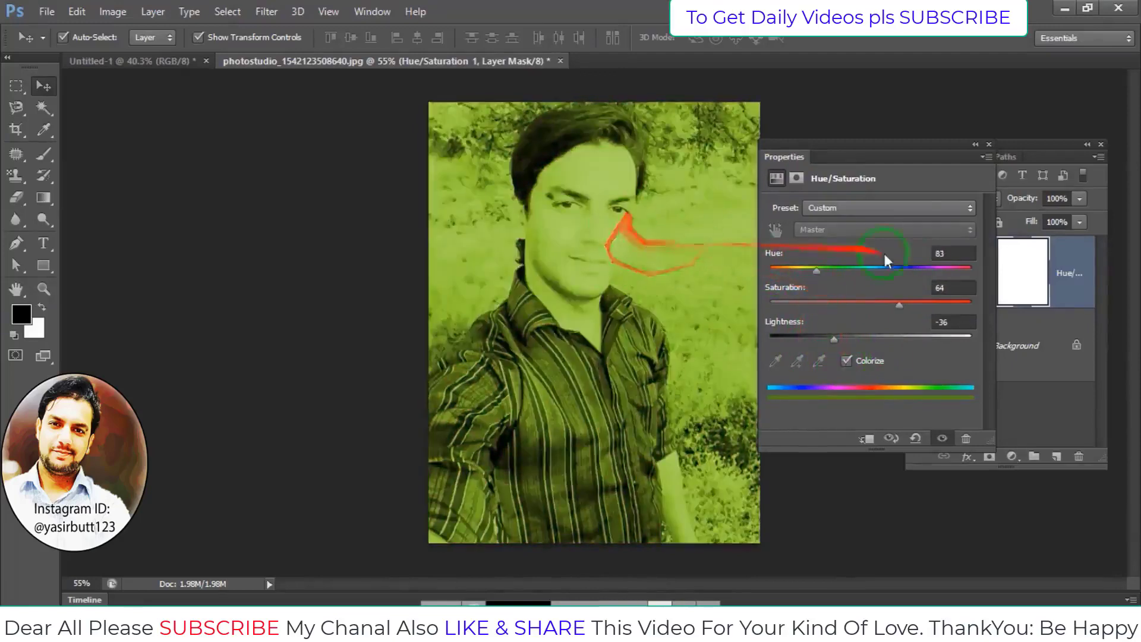
mouse_move(815, 273)
left_mouse_down()
mouse_move(850, 275)
mouse_move(823, 273)
left_mouse_up()
left_click_drag(899, 144, 824, 145)
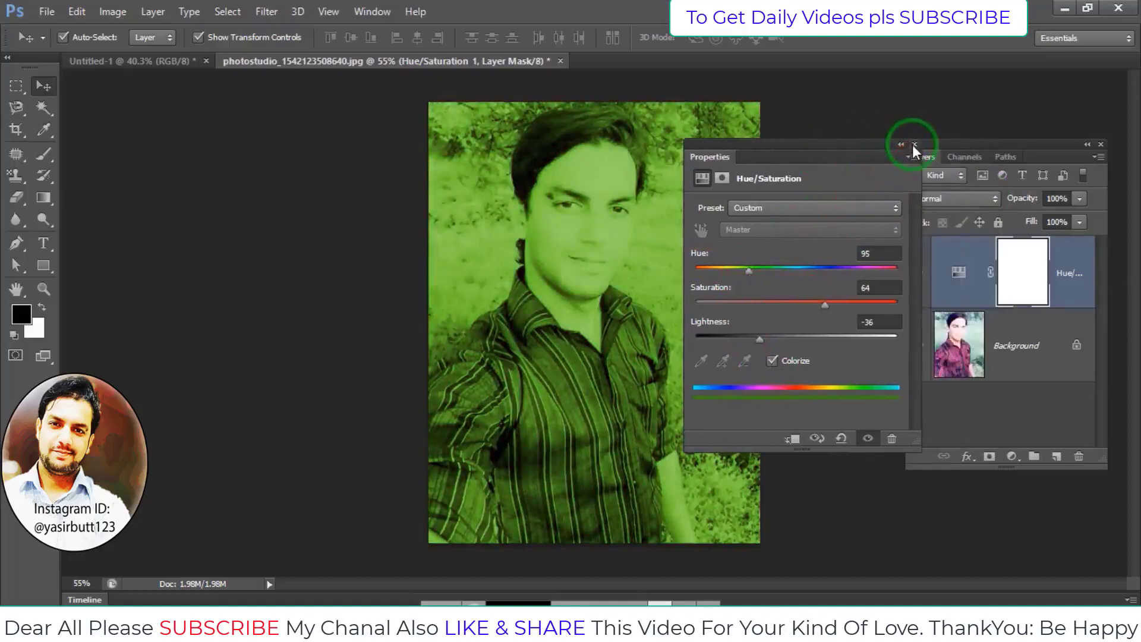
left_click(915, 145)
left_click(782, 219)
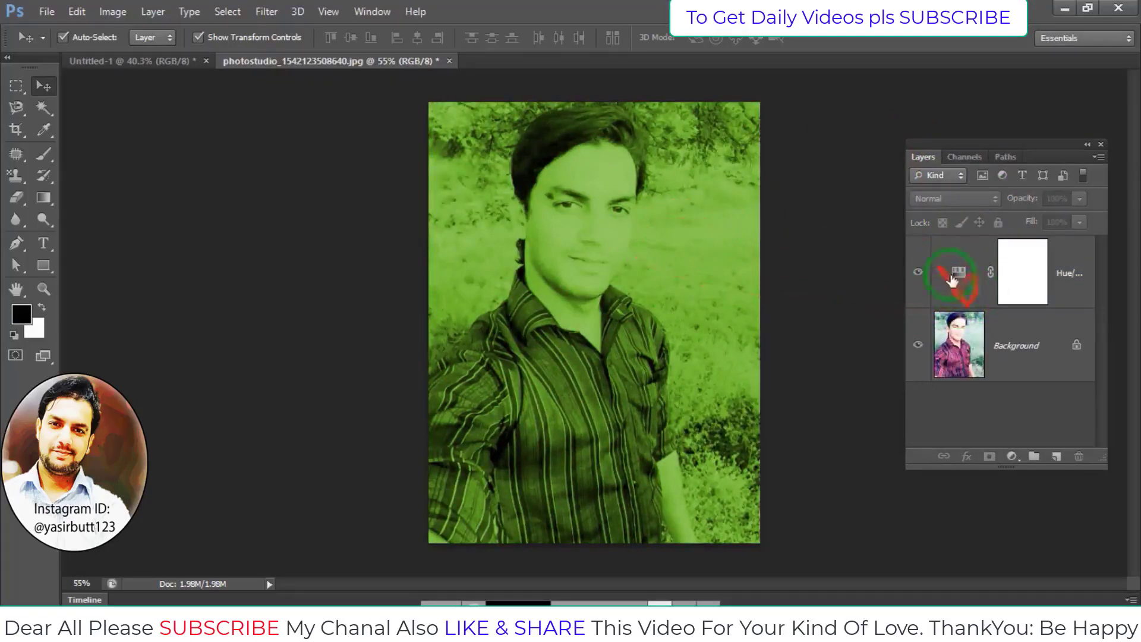
Reopen the Hue/Saturation adjustment and shift Hue to 245, tinting the portrait blue.
left_click(1019, 275)
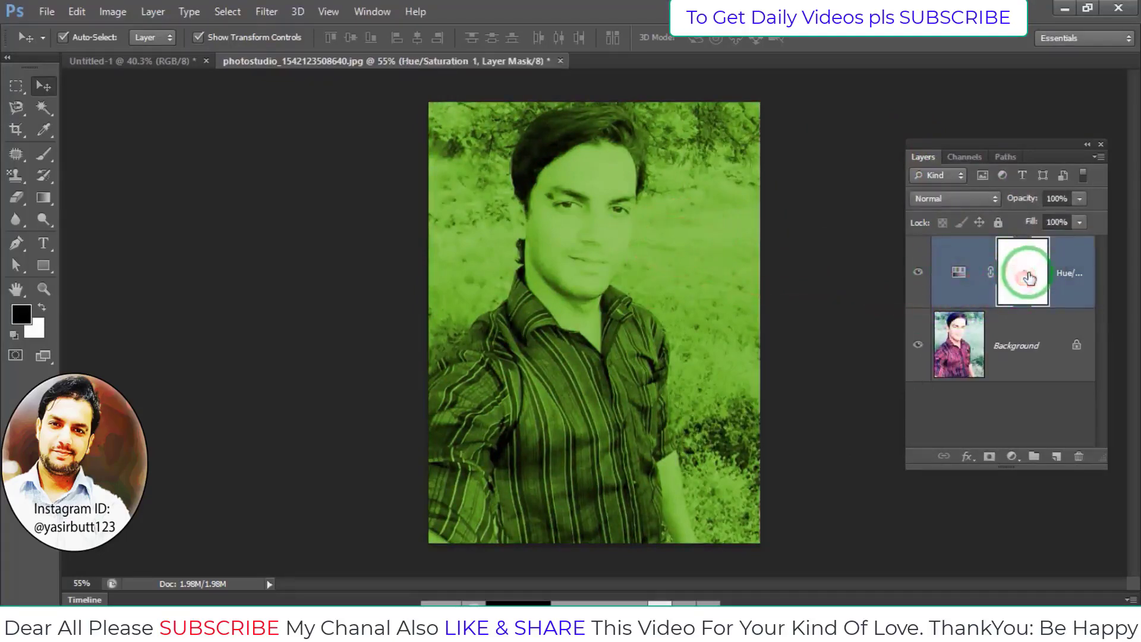
left_click(958, 272)
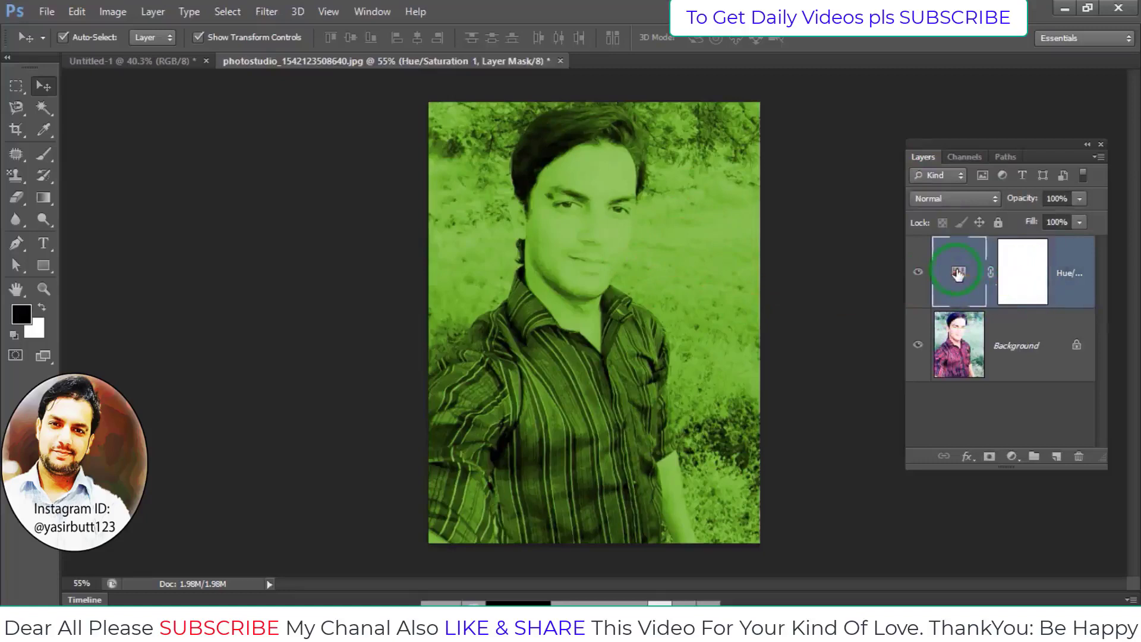
double_click(958, 272)
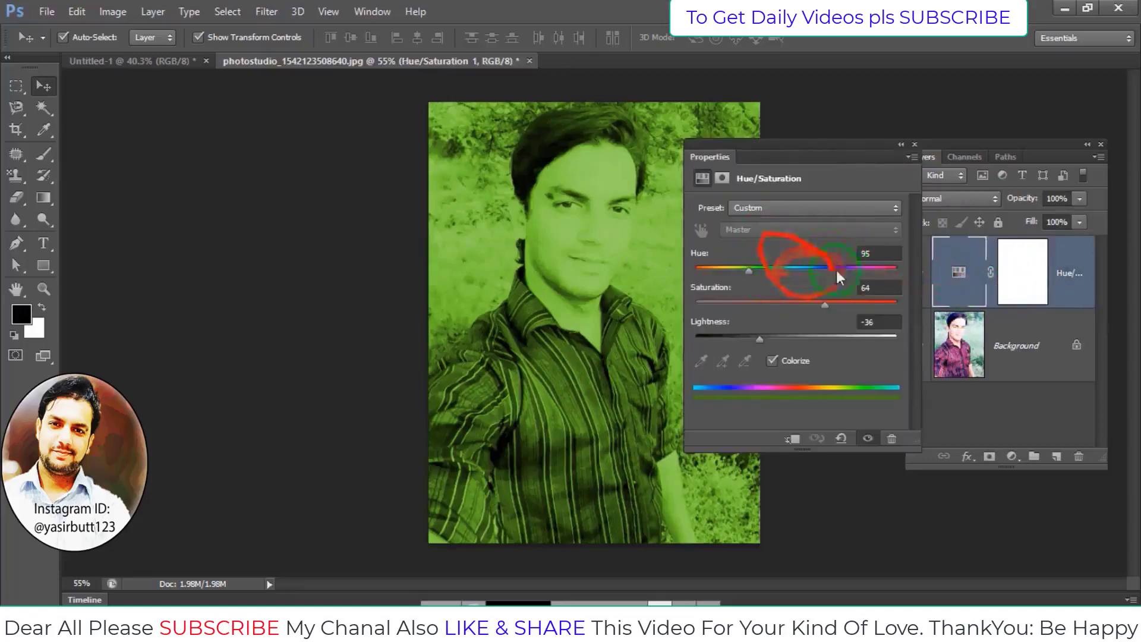
left_click_drag(749, 270, 833, 270)
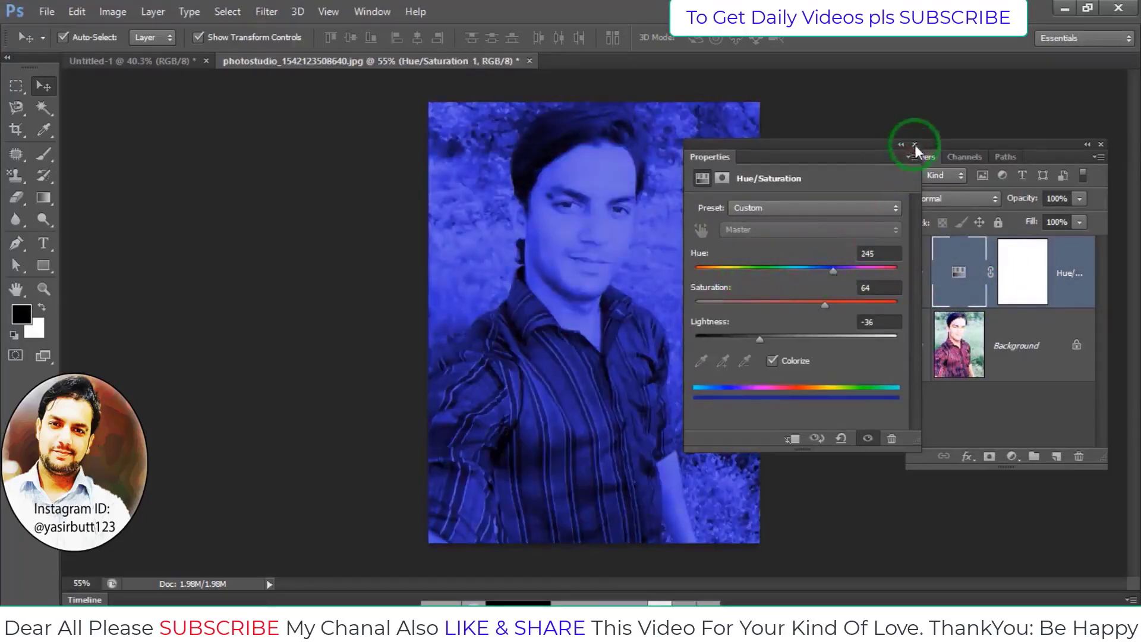
left_click(915, 145)
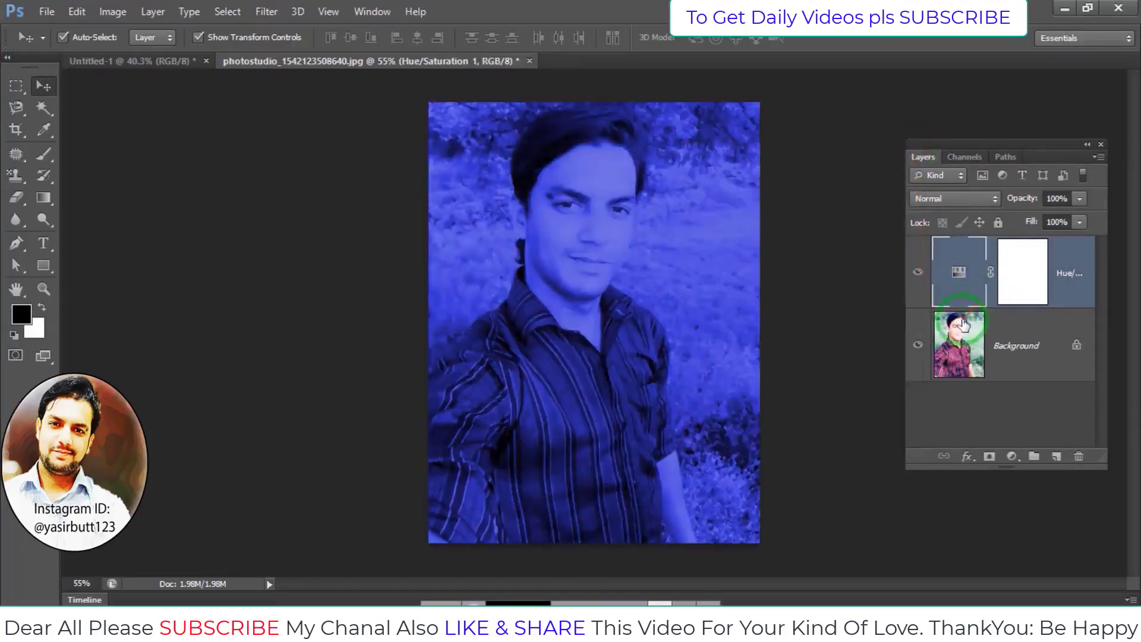
Browse the Image adjustment commands without choosing one, then reopen the Hue/Saturation settings.
left_click(113, 12)
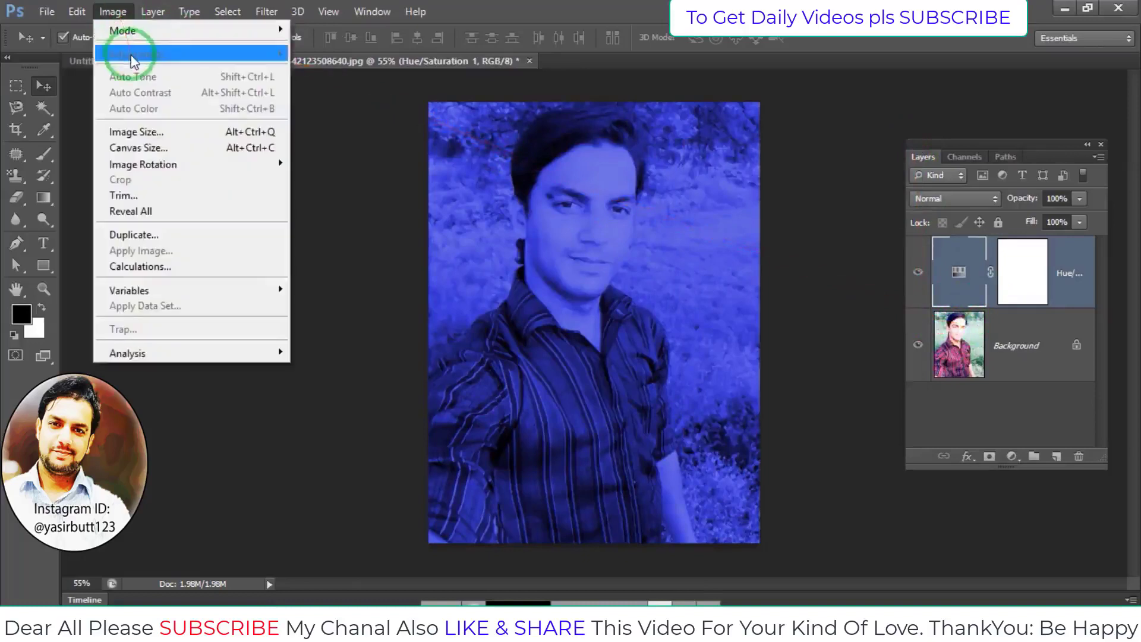
left_click(804, 246)
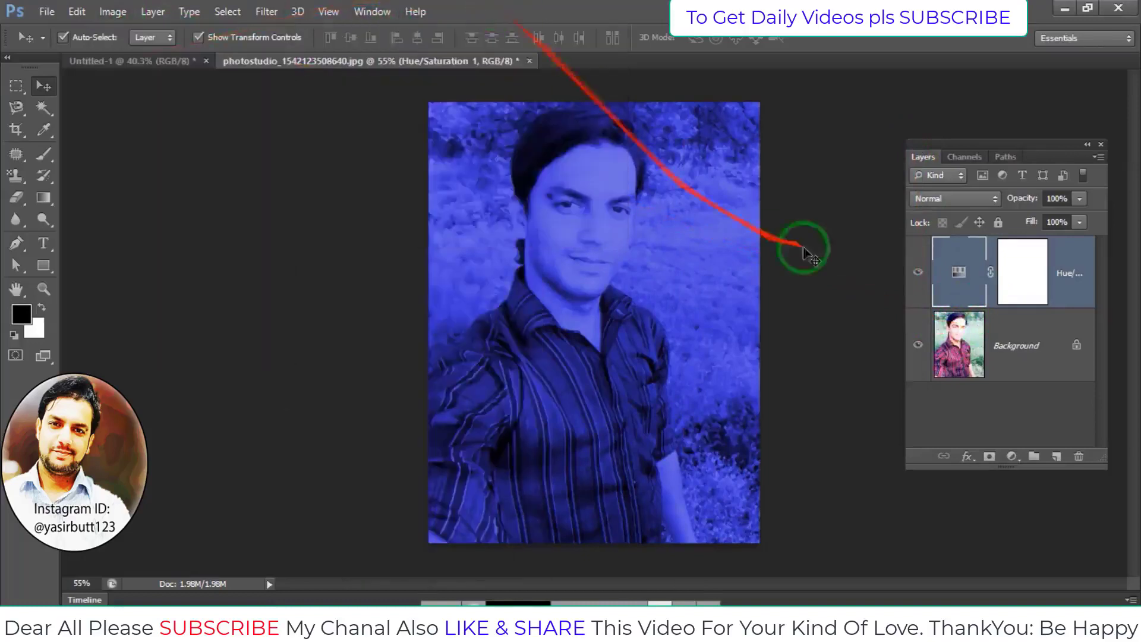
left_click(977, 291)
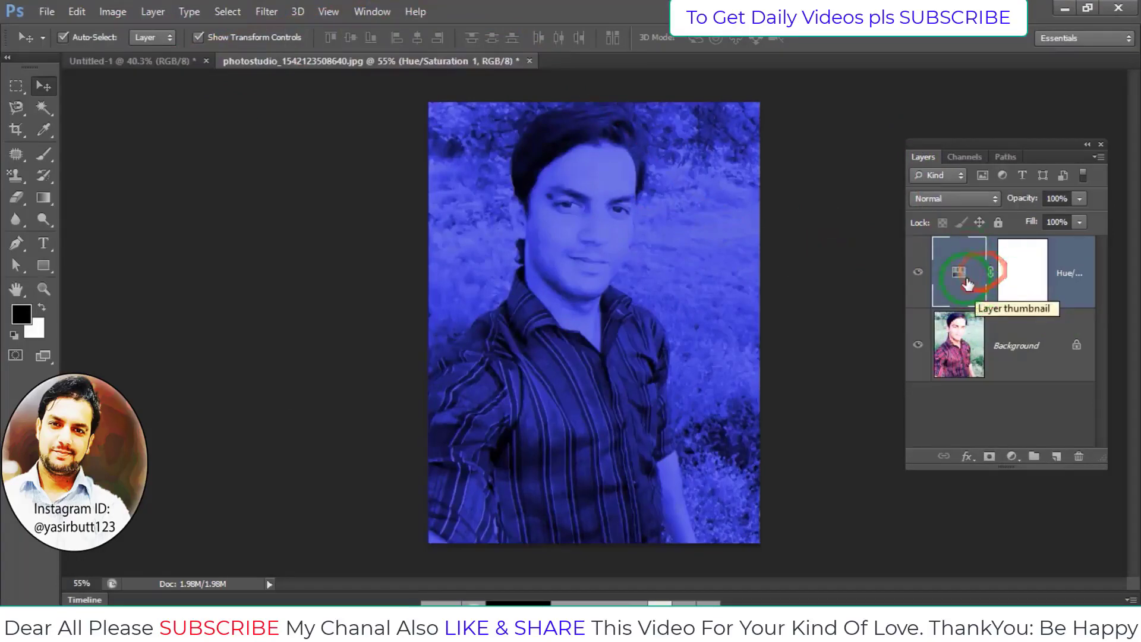
left_click(967, 284)
left_click(963, 268)
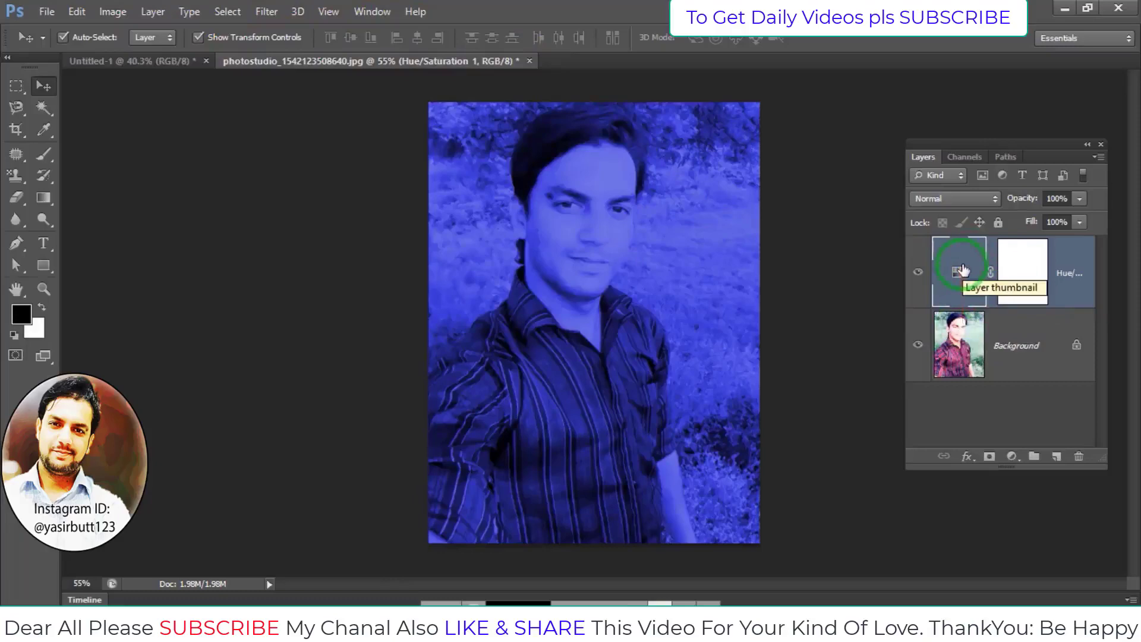
Set Saturation 83, Lightness +73 and Hue 281 for a pale lilac portrait.
left_click_drag(826, 305, 862, 305)
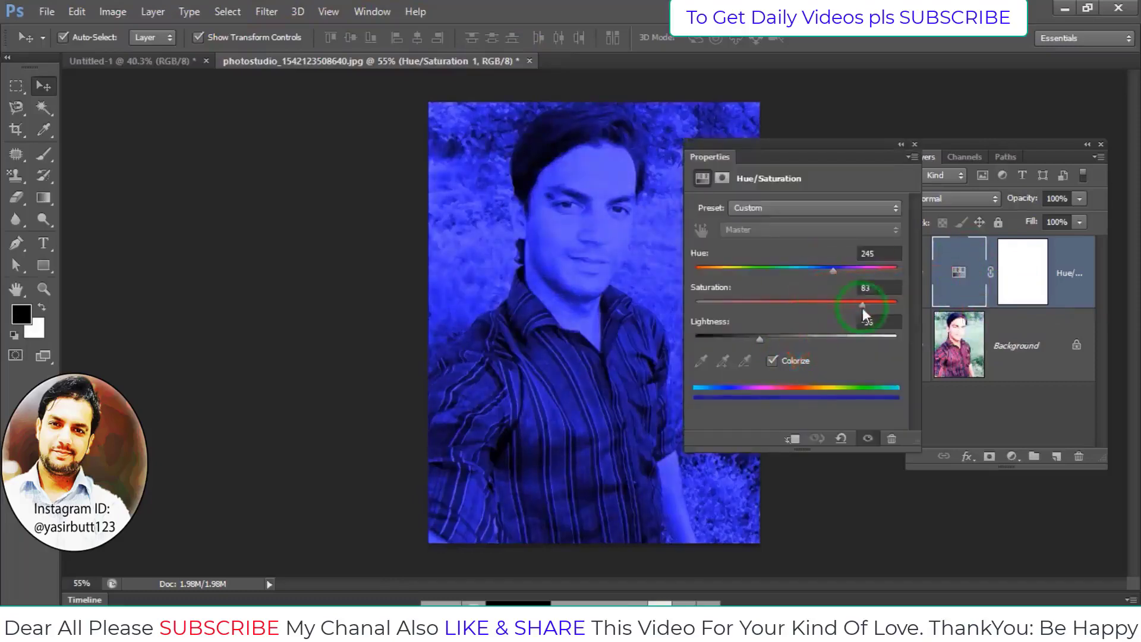
mouse_move(759, 339)
left_mouse_down()
mouse_move(850, 339)
mouse_move(747, 344)
mouse_move(866, 344)
left_mouse_up()
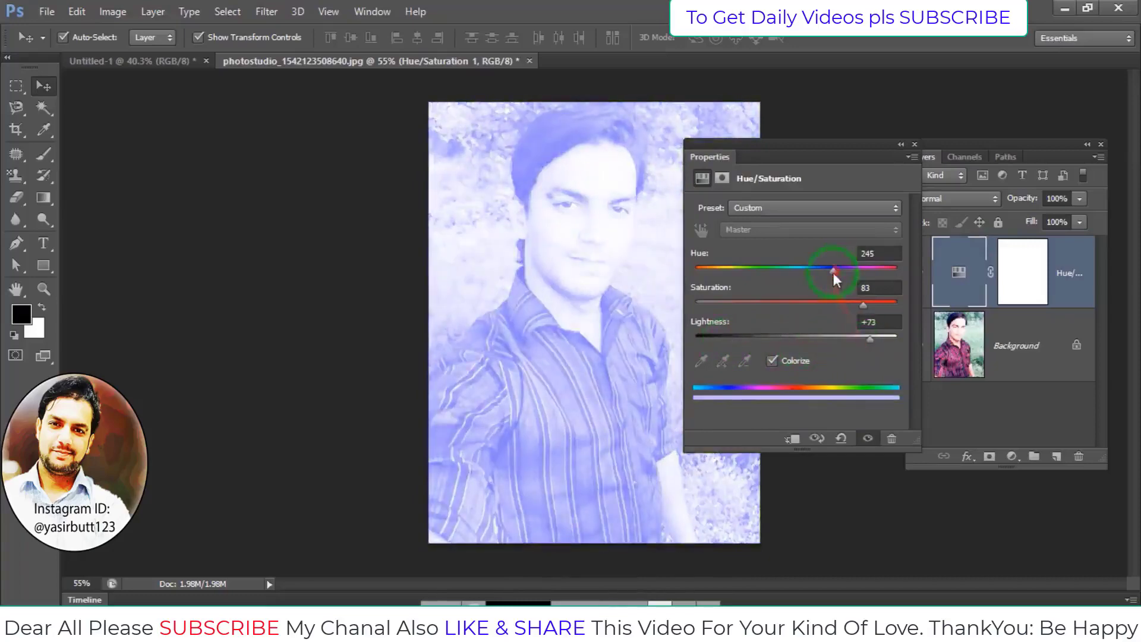
mouse_move(834, 273)
left_mouse_down()
mouse_move(757, 273)
mouse_move(854, 272)
left_mouse_up()
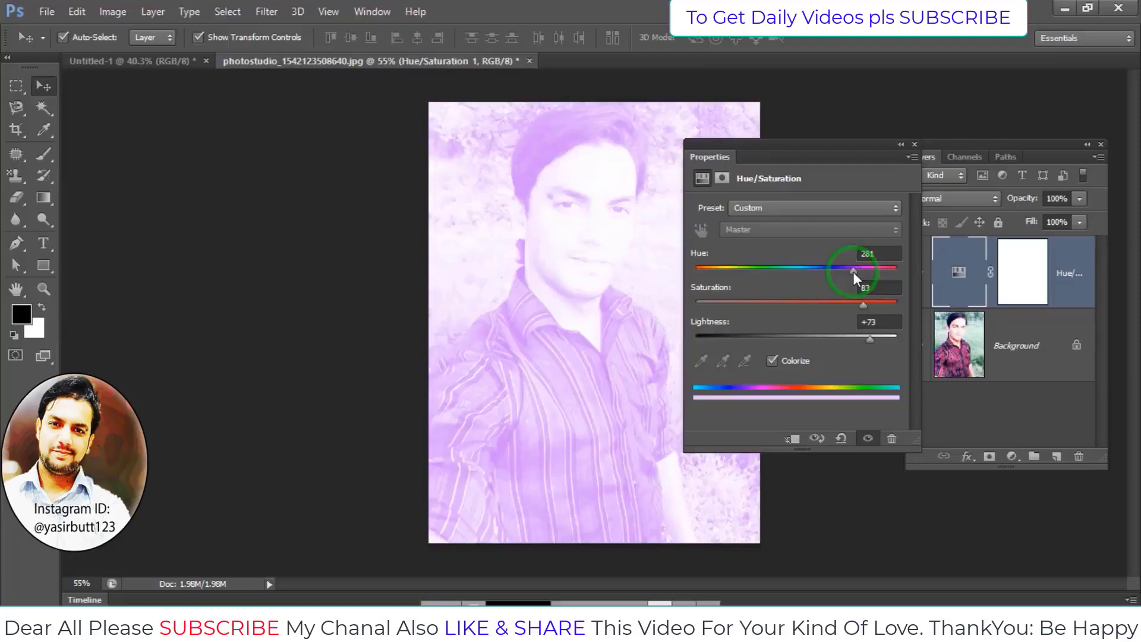
Close the adjustment settings and remove an accidentally added extra layer mask.
left_click(915, 144)
left_click(989, 457)
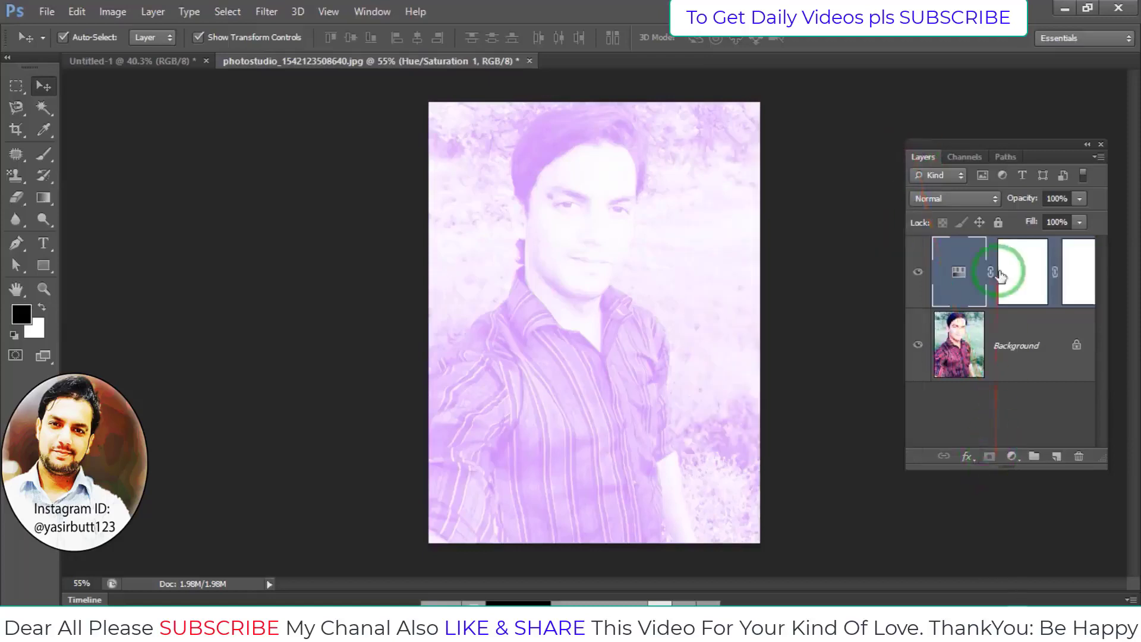
left_click_drag(1000, 275, 989, 456)
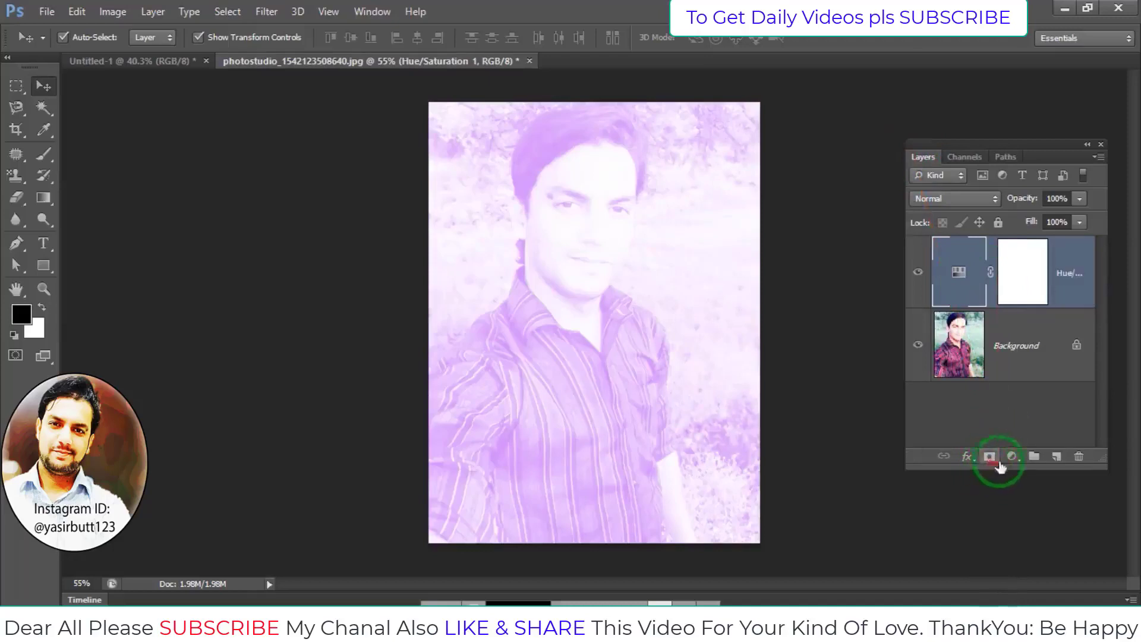
left_click(1009, 459)
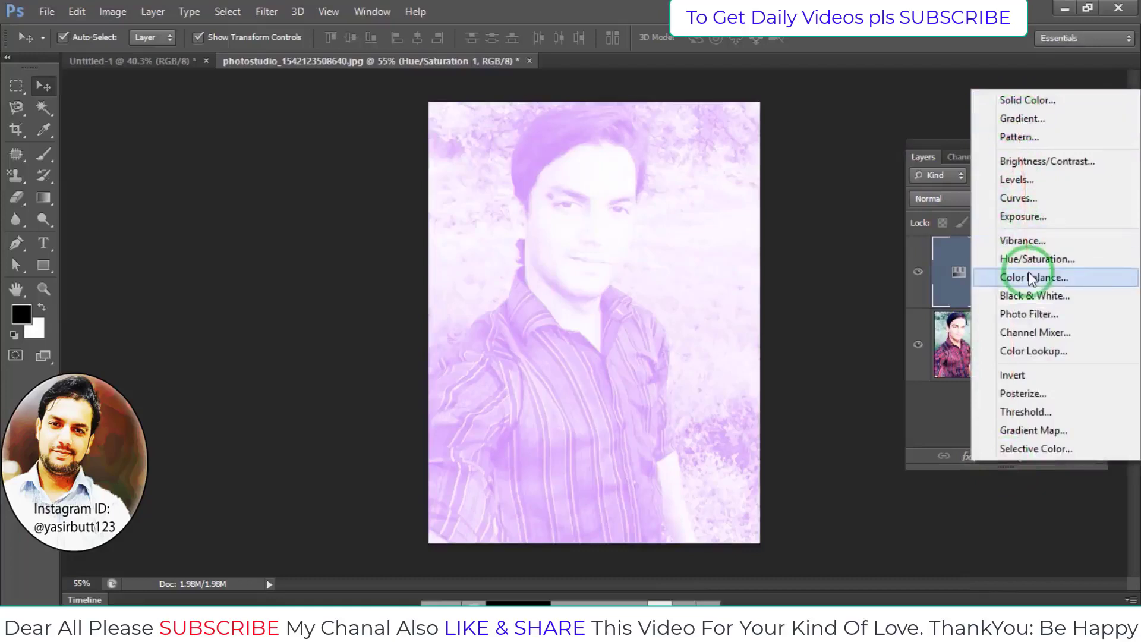
left_click(948, 141)
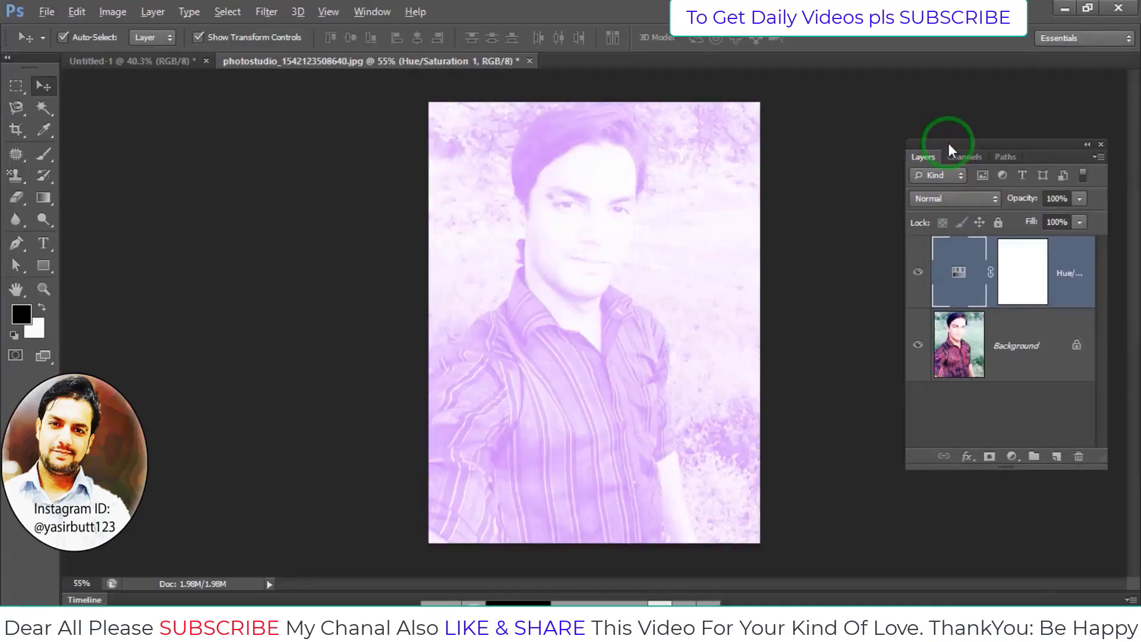
key("alt")
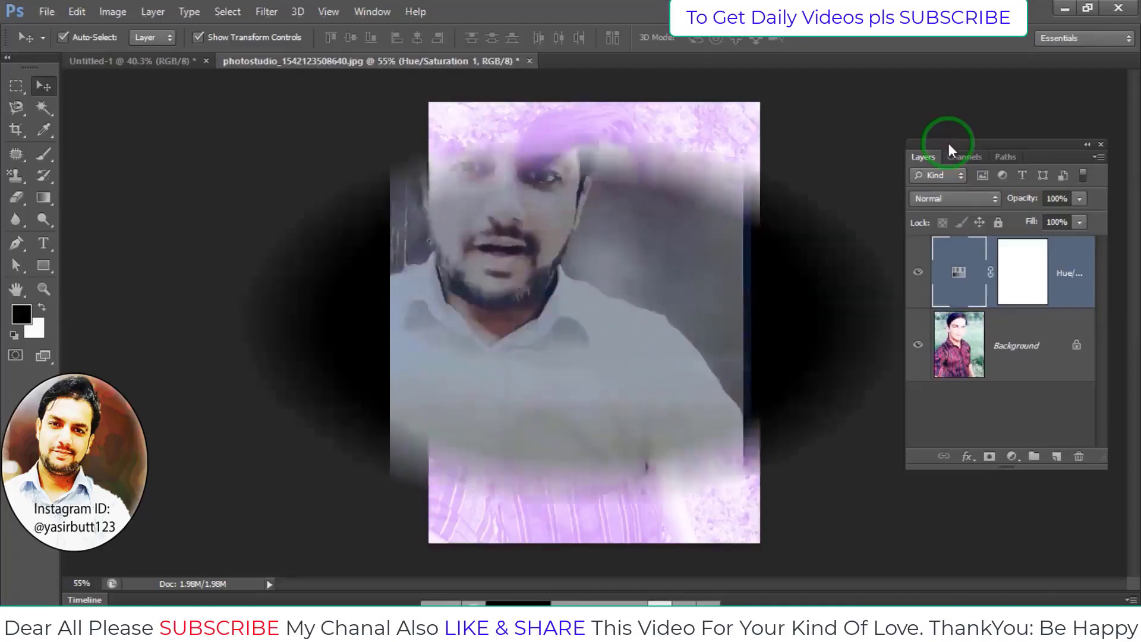